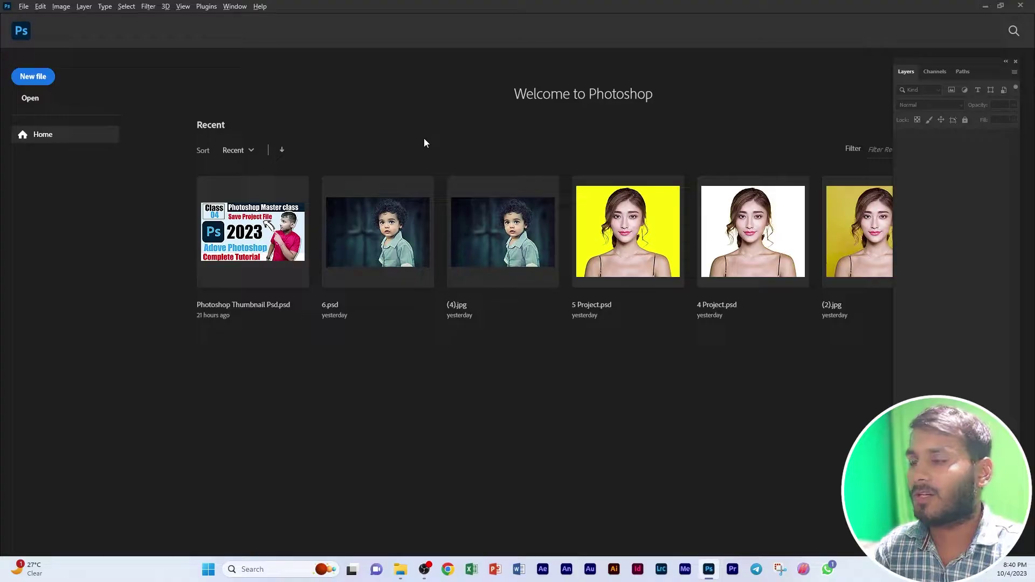
# Drag photo (3) from the Workspace folder into Photoshop, then return to Explorer
pyautogui.hotkey('alt', 'Tab')
pyautogui.click(559, 272)
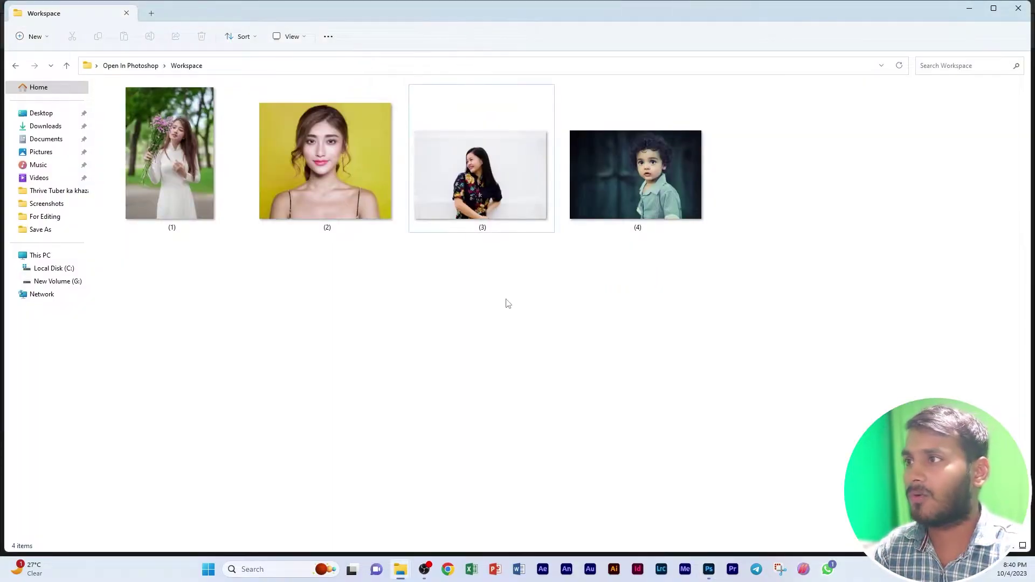
pyautogui.moveTo(506, 200)
pyautogui.mouseDown()
pyautogui.moveTo(516, 220)
pyautogui.moveTo(486, 198)
pyautogui.mouseUp()
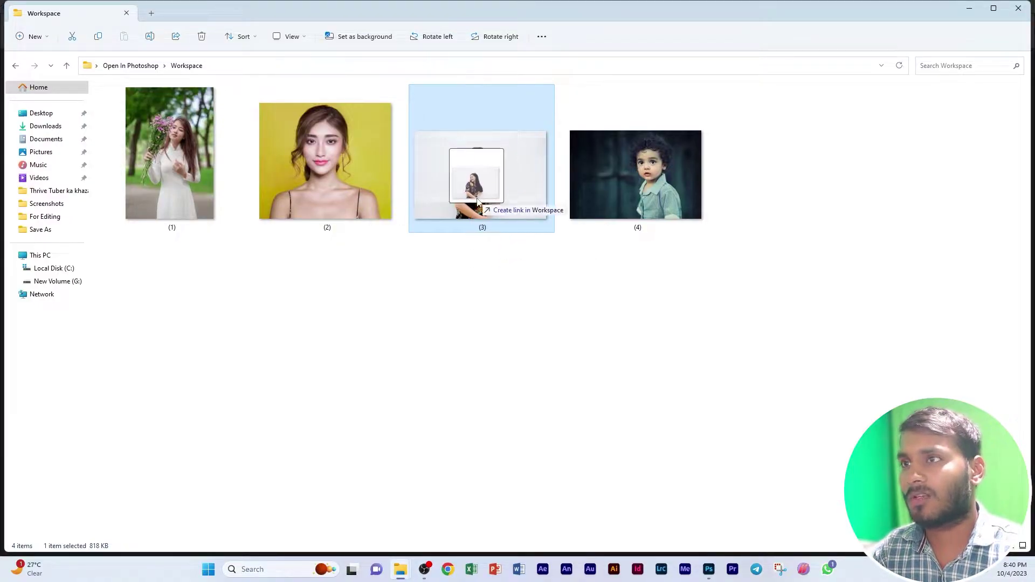
pyautogui.hotkey('alt', 'Tab')
pyautogui.moveTo(487, 197); pyautogui.dragTo(509, 41)
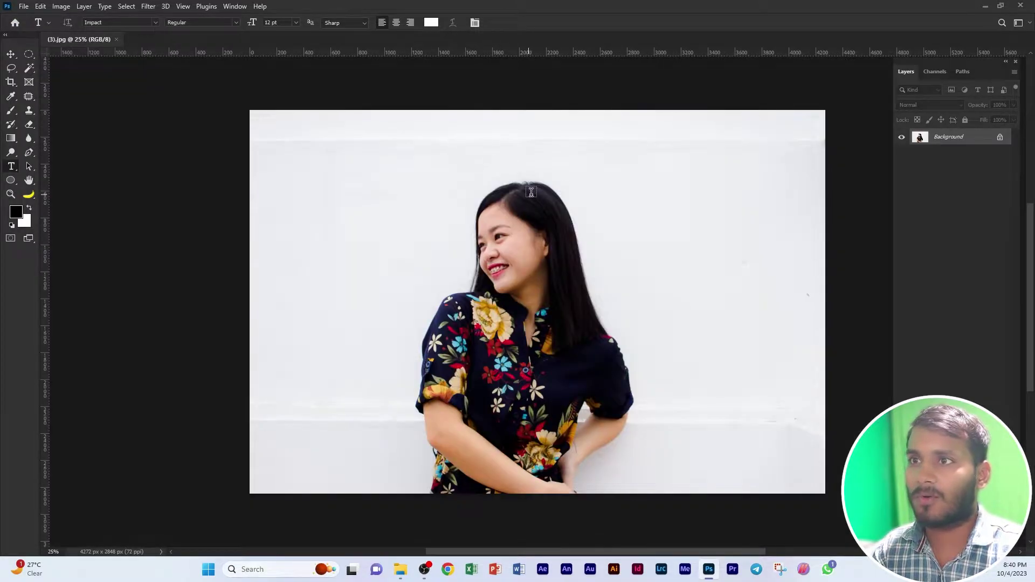
pyautogui.press('v')
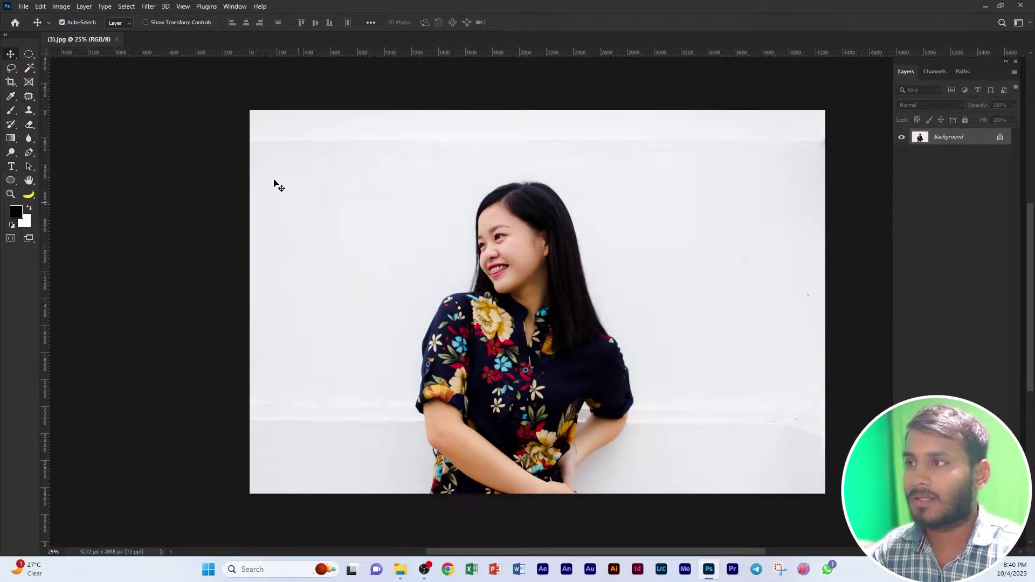
pyautogui.hotkey('alt', 'Tab')
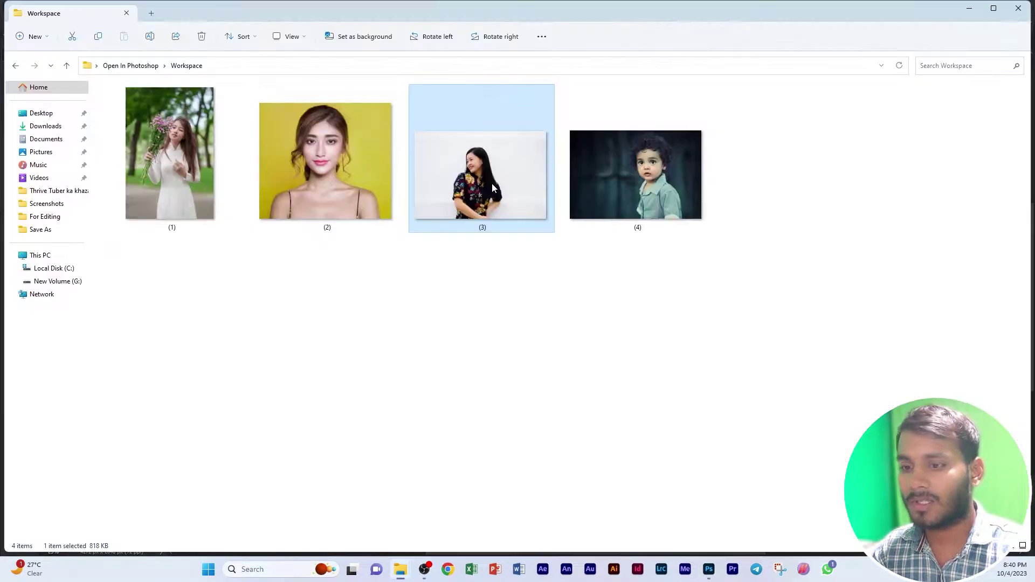
# Check photo (3)'s properties in Explorer, showing 4272 × 2848 pixels, then return to Photoshop
pyautogui.hotkey('alt', 'Return')
pyautogui.click(565, 210)
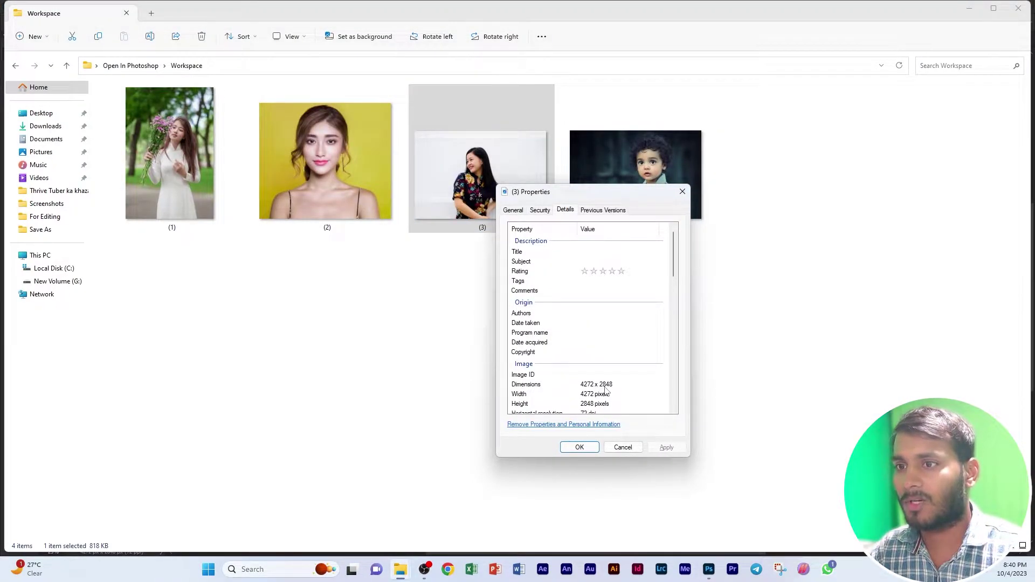
pyautogui.click(682, 191)
pyautogui.hotkey('alt', 'Tab')
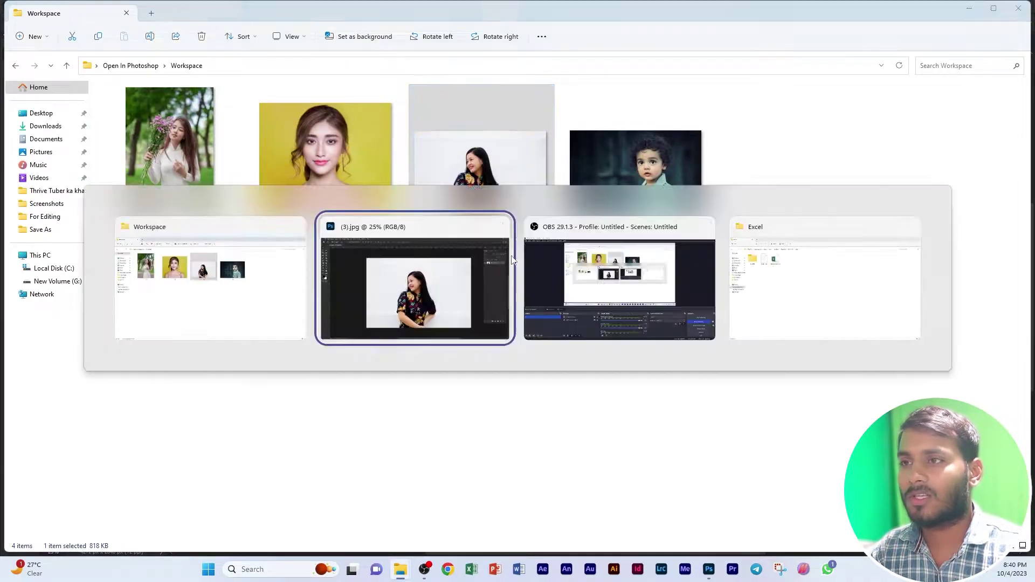
pyautogui.scroll(1, 508, 221)
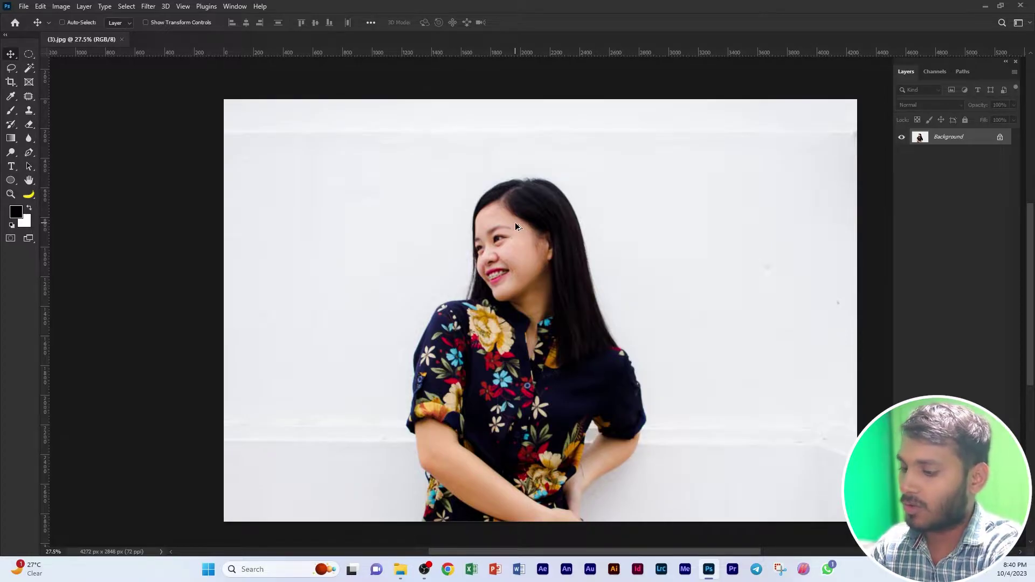
# Confirm the image is 4272 × 2848 pixels, fit it on screen, and duplicate it as Layer 1
pyautogui.hotkey('ctrl', 'alt', 'i')
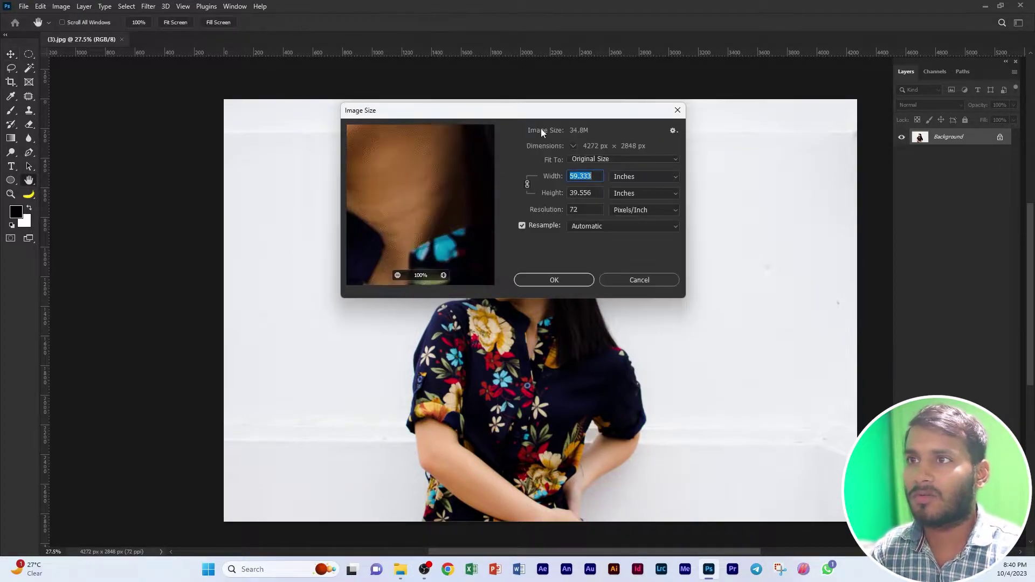
pyautogui.click(627, 176)
pyautogui.click(629, 189)
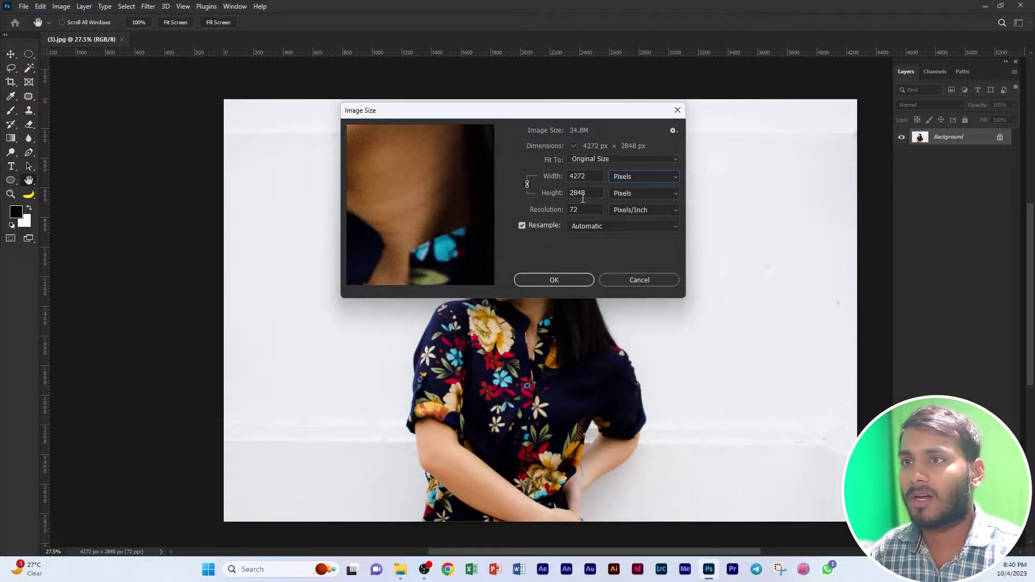
pyautogui.click(637, 279)
pyautogui.hotkey('ctrl', '0')
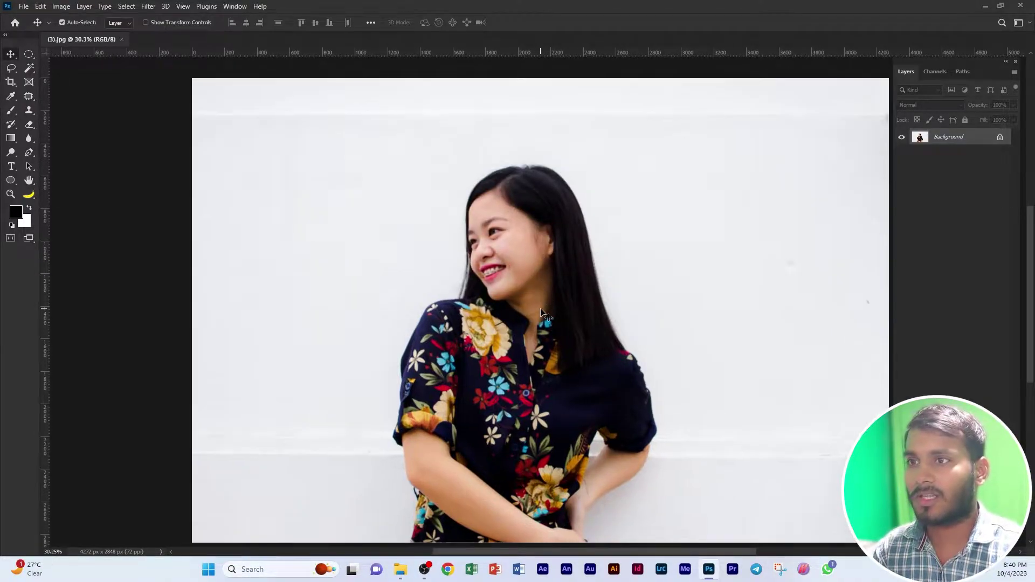
pyautogui.scroll(-1, 548, 274)
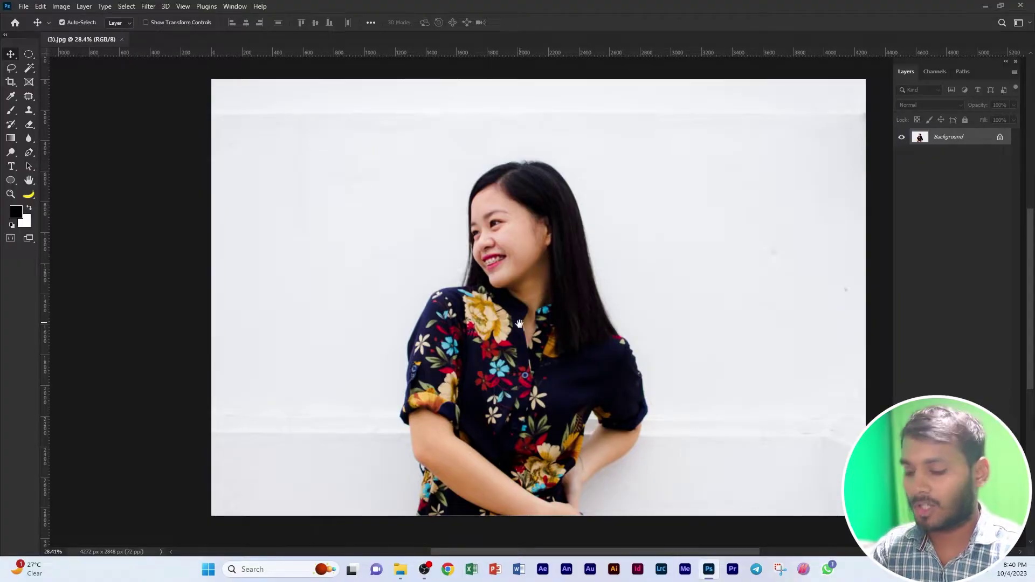
pyautogui.moveTo(519, 324); pyautogui.dragTo(518, 309)
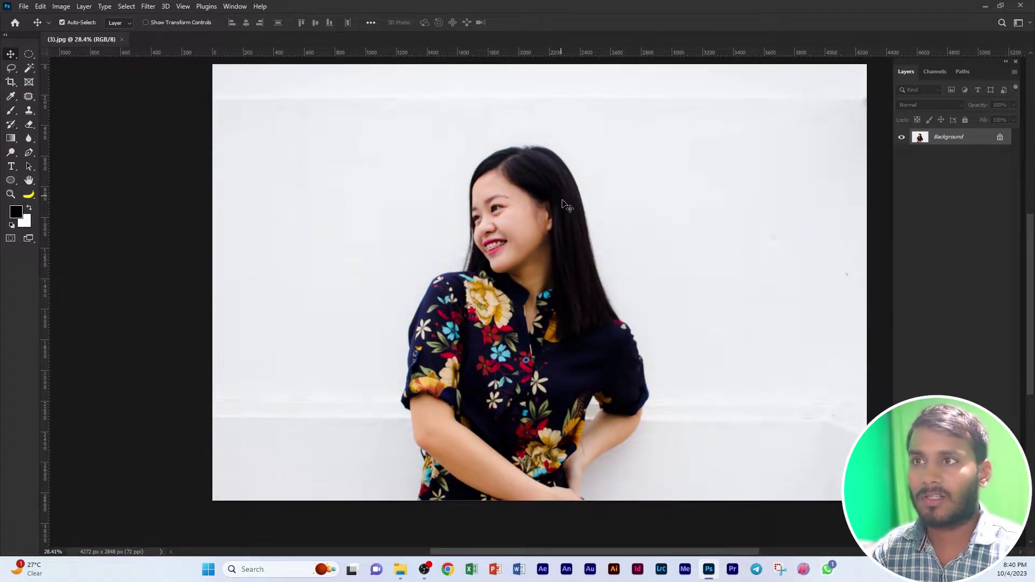
pyautogui.hotkey('ctrl', 'j')
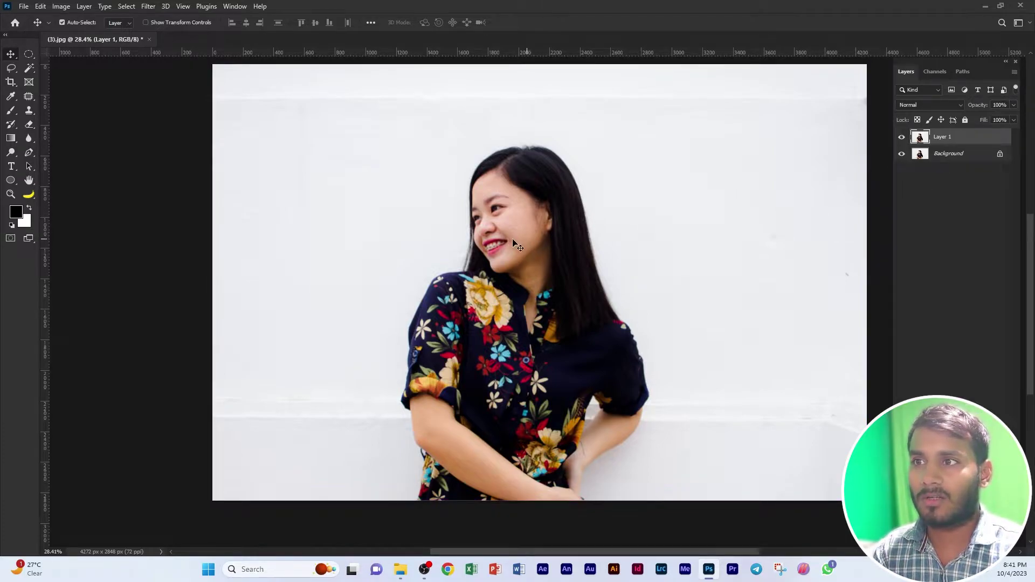
pyautogui.scroll(1, 512, 241)
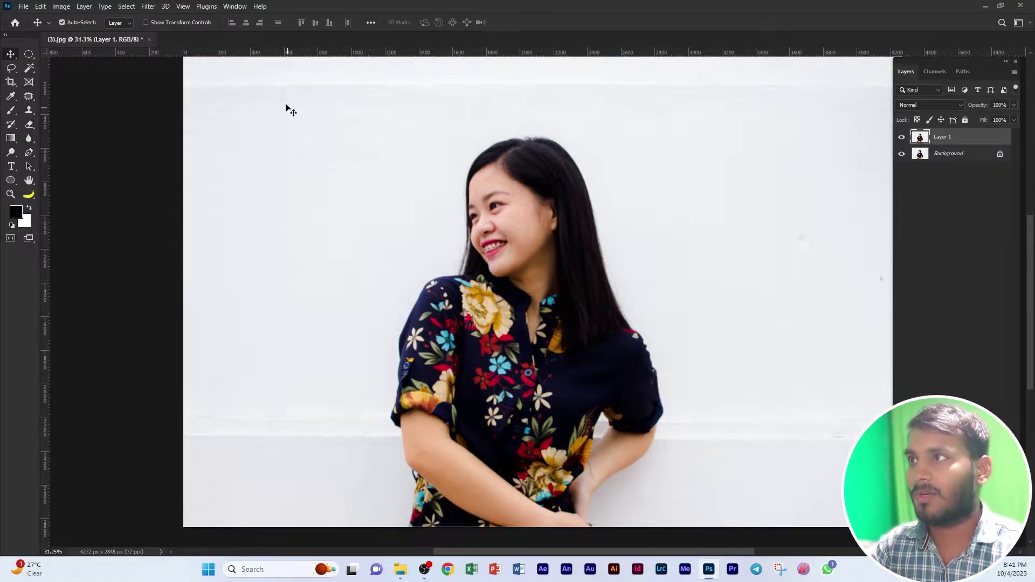
# Use the Remove Background quick action on Layer 1, then hide and select the Background layer
pyautogui.click(236, 7)
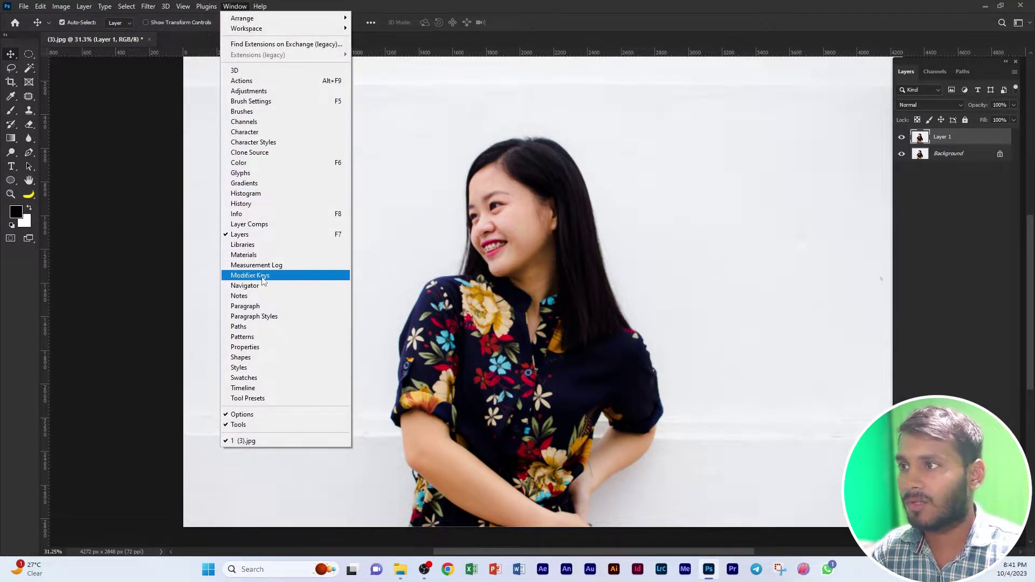
pyautogui.click(258, 352)
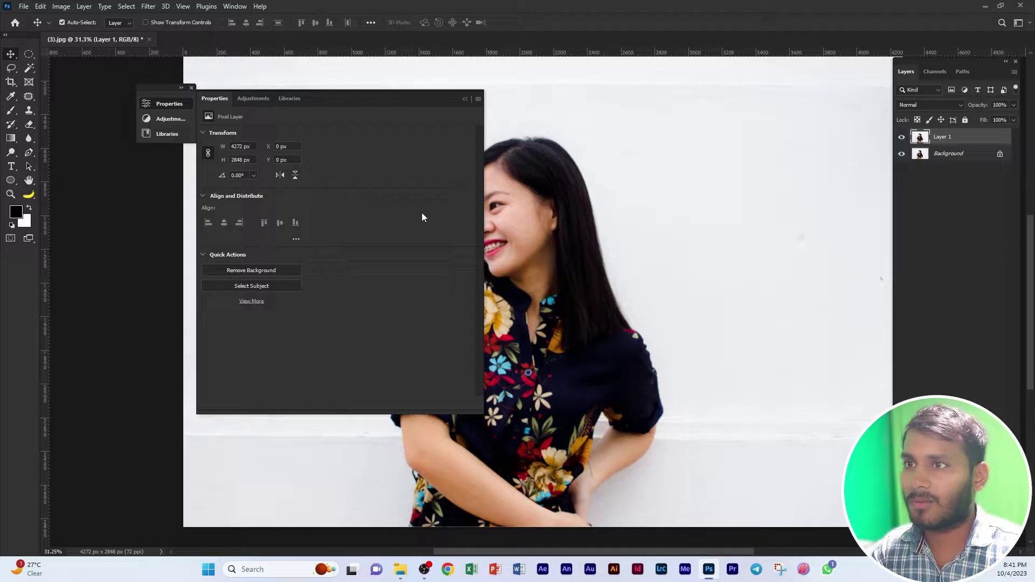
pyautogui.click(269, 271)
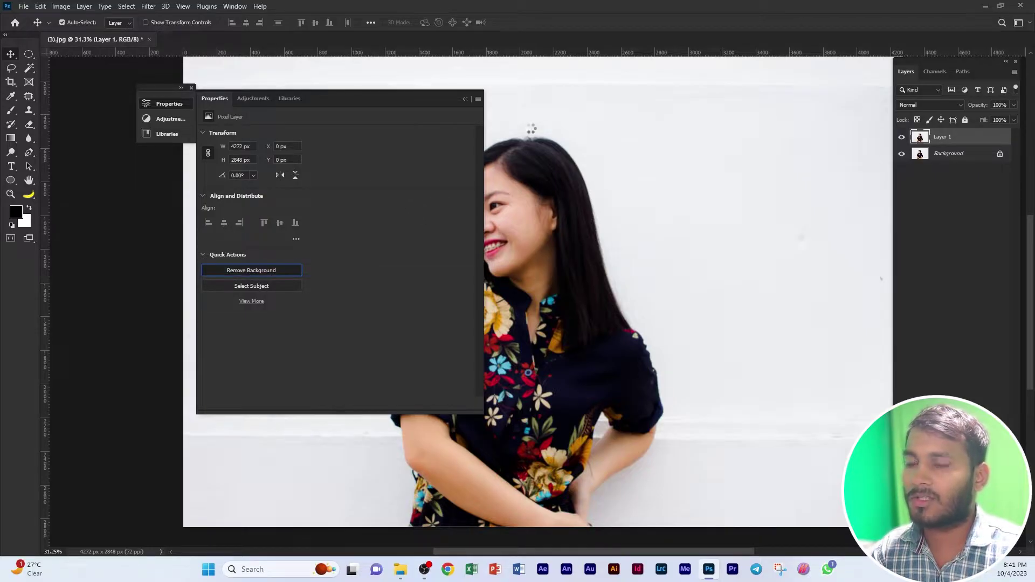
pyautogui.click(901, 154)
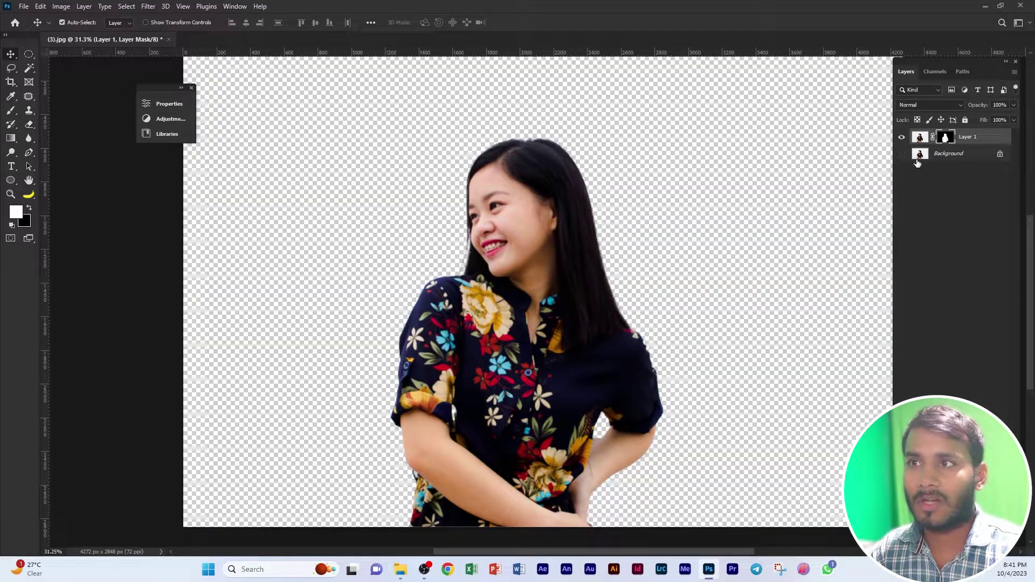
pyautogui.click(972, 156)
# Add a Solid Color fill layer sampled from the yellow flower, #e6b856
pyautogui.click(964, 544)
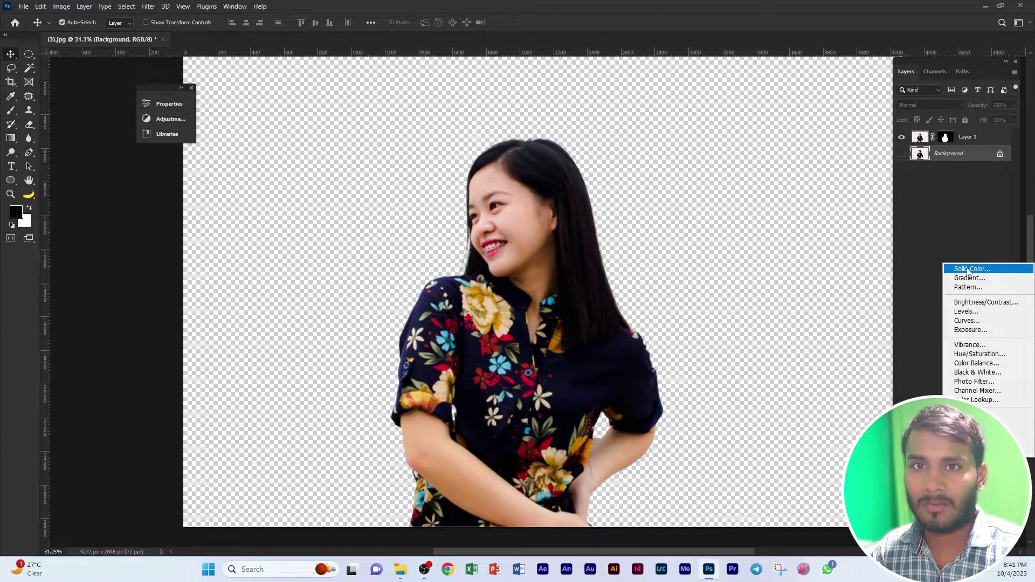
pyautogui.click(965, 270)
pyautogui.click(459, 176)
pyautogui.click(409, 380)
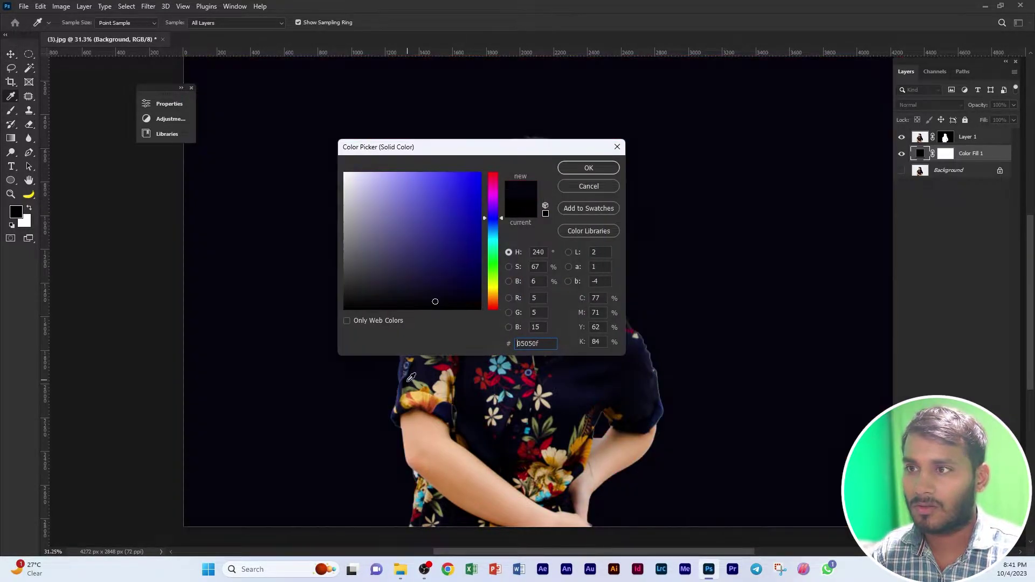
pyautogui.click(406, 398)
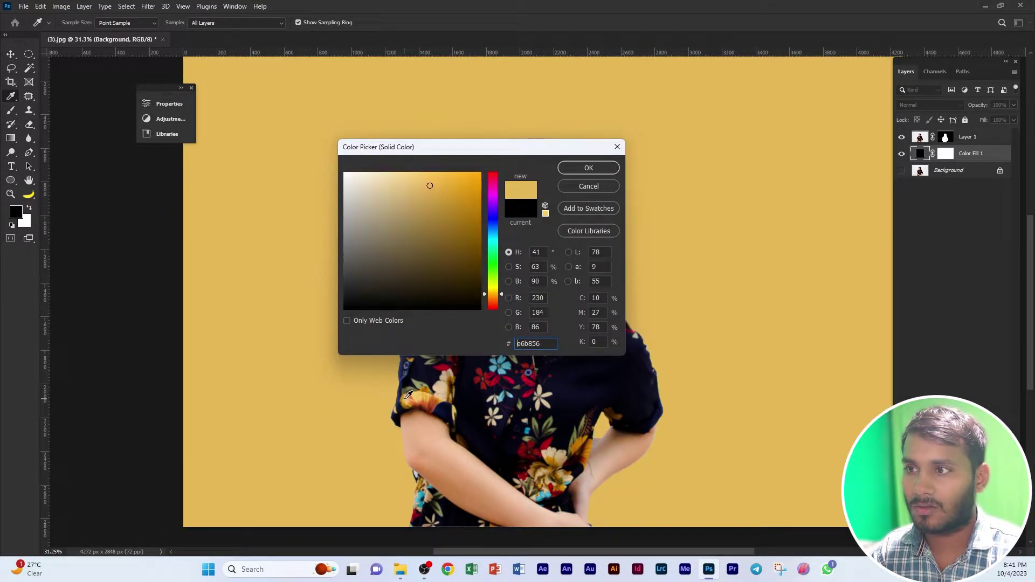
pyautogui.click(580, 170)
pyautogui.moveTo(572, 245); pyautogui.dragTo(538, 238)
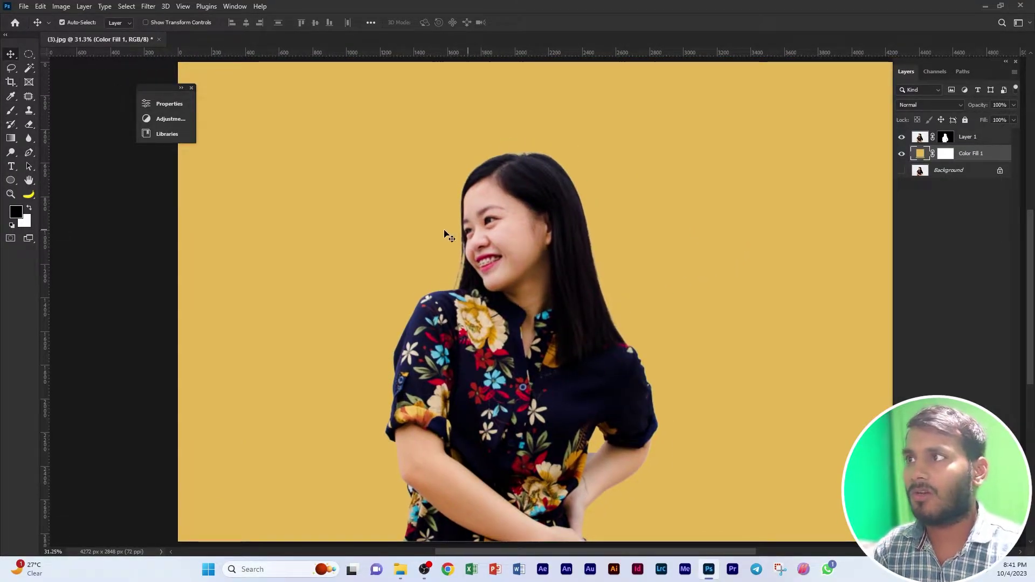
# Glance at the Workspace folder, then start a Save As in Photoshop and cancel it
pyautogui.hotkey('alt', 'Tab')
pyautogui.click(478, 260)
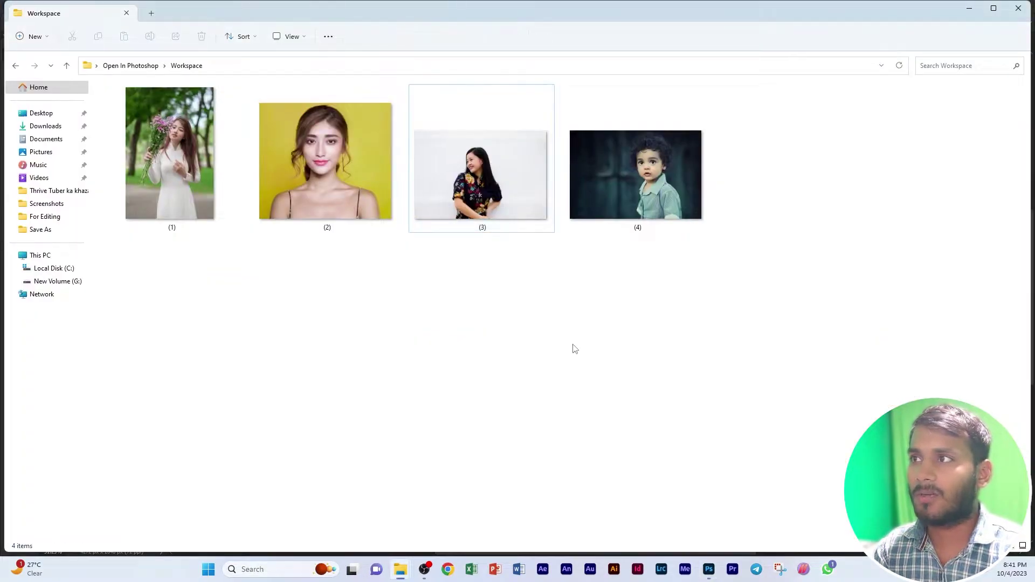
pyautogui.hotkey('alt', 'Tab')
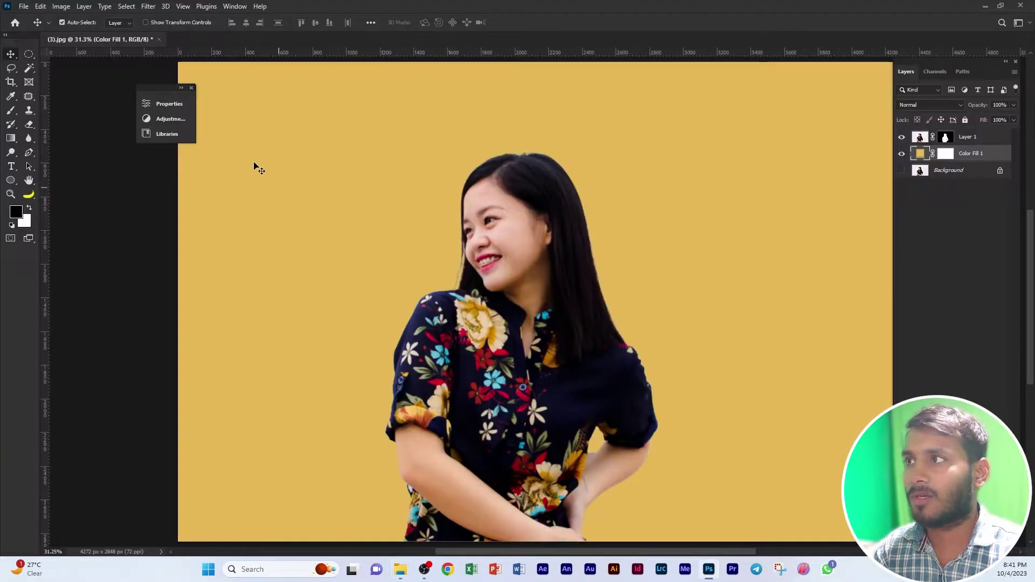
pyautogui.click(24, 7)
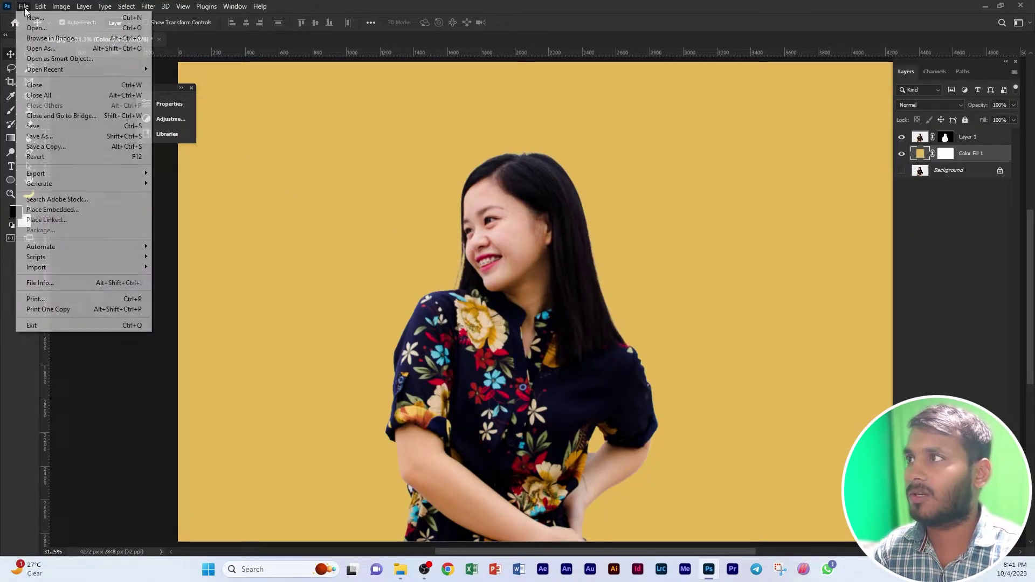
pyautogui.click(51, 137)
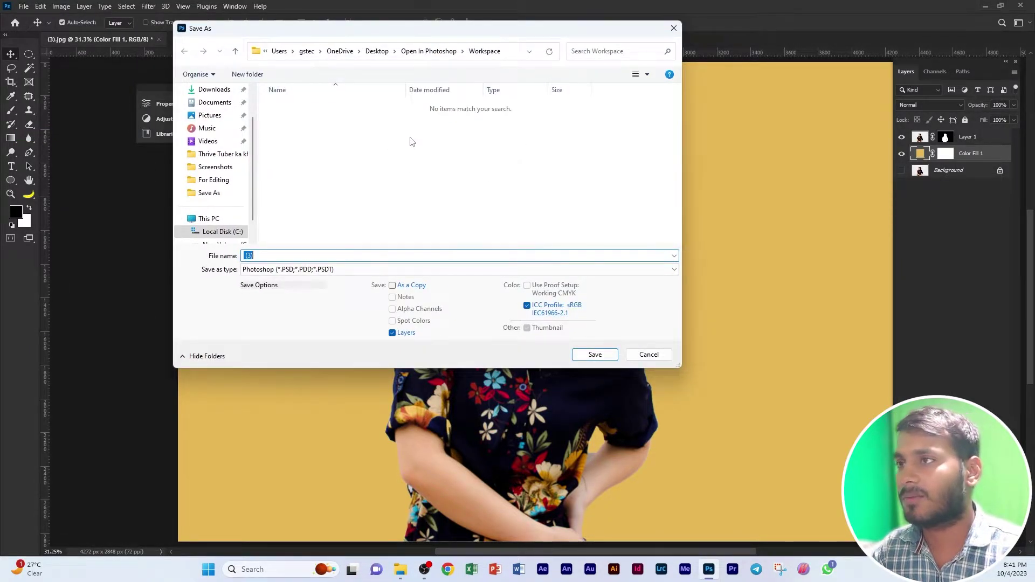
pyautogui.click(647, 354)
# Reveal the Workspace folder's full path in Explorer and return to Photoshop
pyautogui.hotkey('alt', 'Tab')
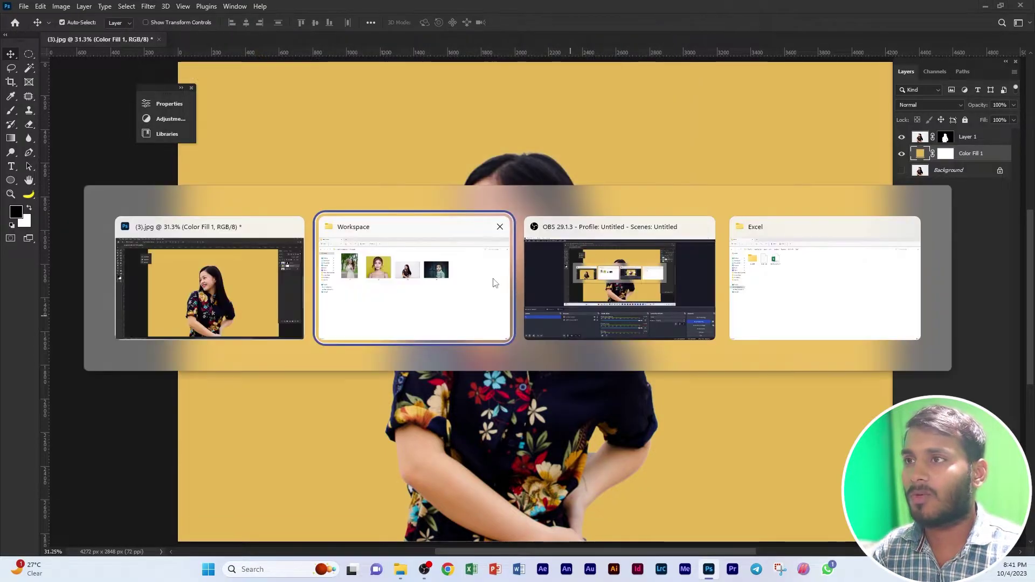
pyautogui.moveTo(206, 272); pyautogui.dragTo(747, 391)
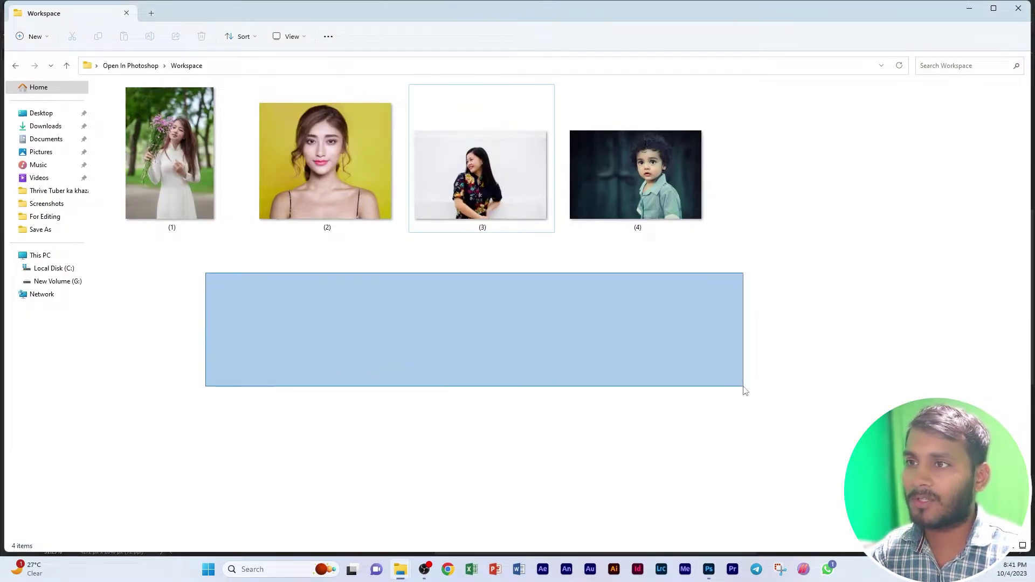
pyautogui.click(345, 66)
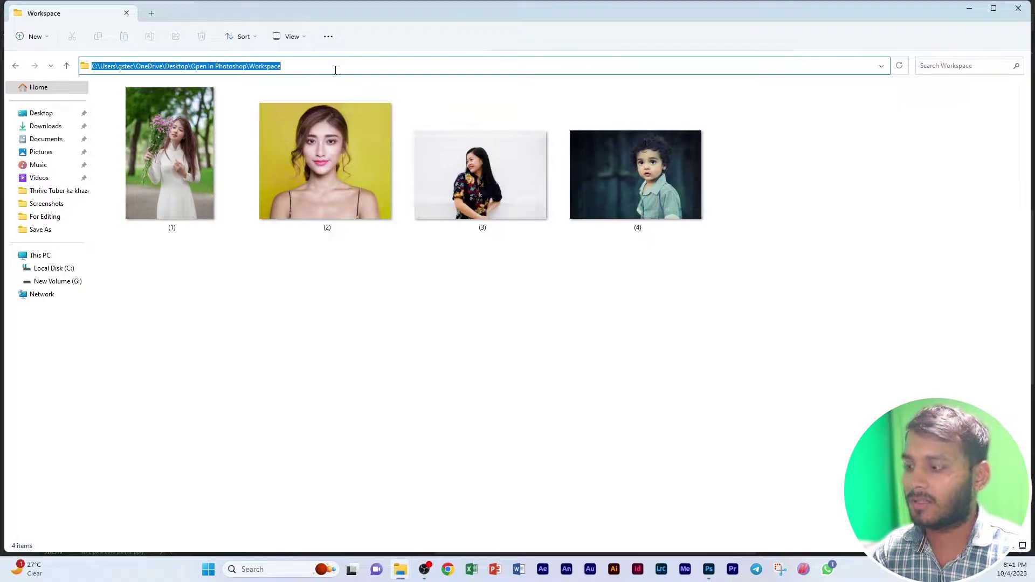
pyautogui.hotkey('alt', 'Tab')
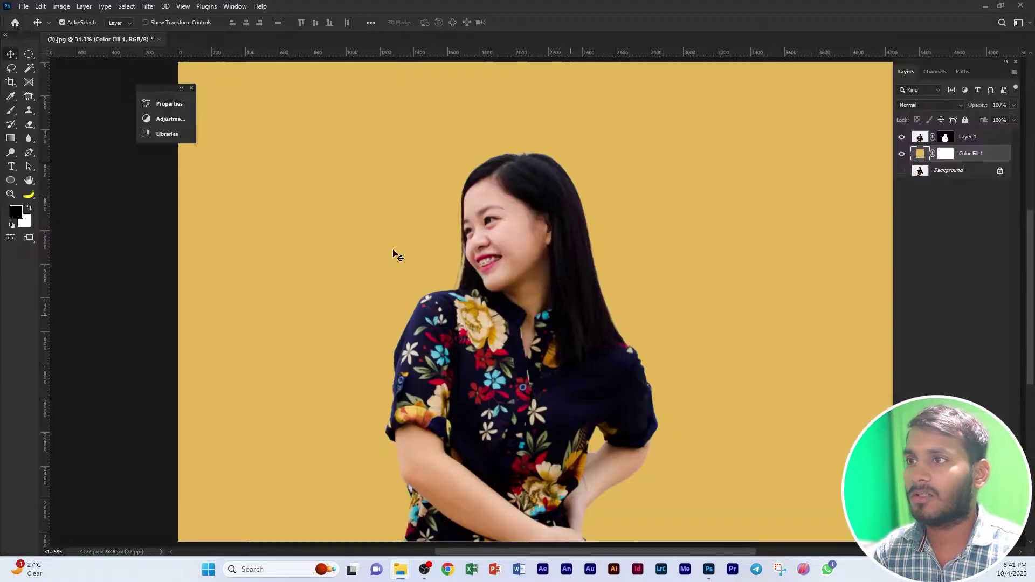
pyautogui.click(24, 6)
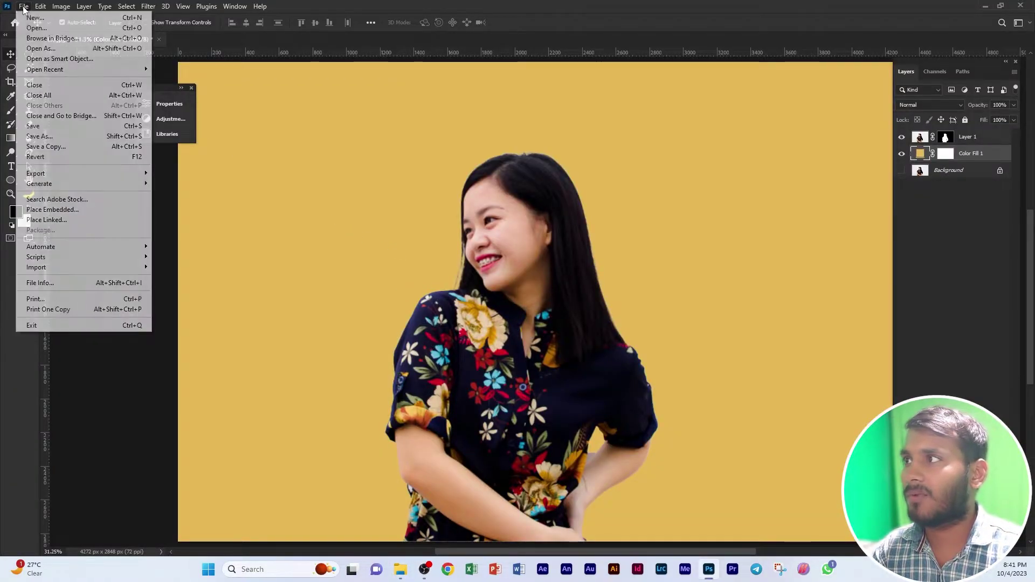
# Save the portrait as PS 3.psd in Workspace, accepting Maximize Compatibility
pyautogui.click(58, 136)
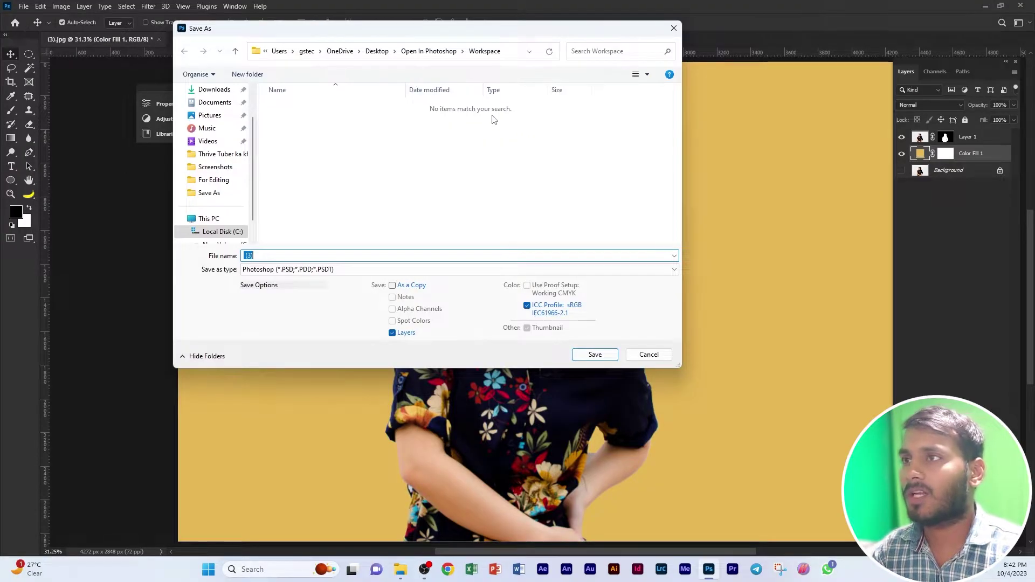
pyautogui.click(516, 50)
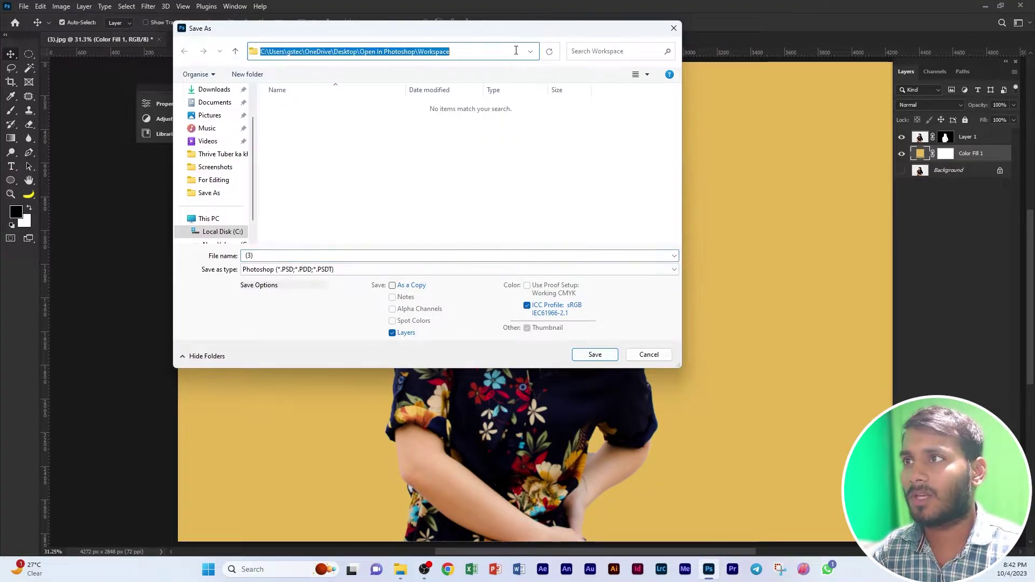
pyautogui.click(515, 49)
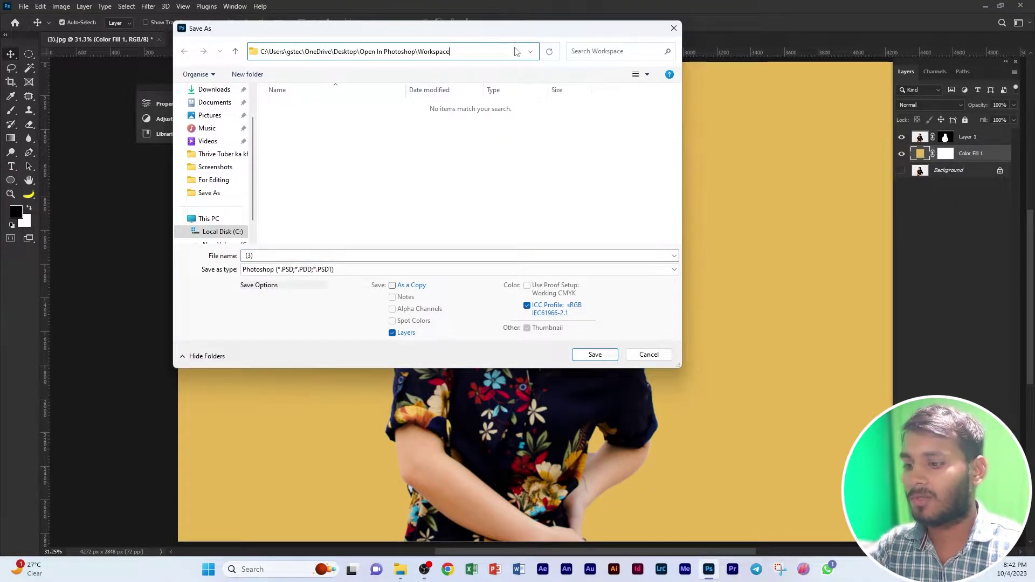
pyautogui.press('Return')
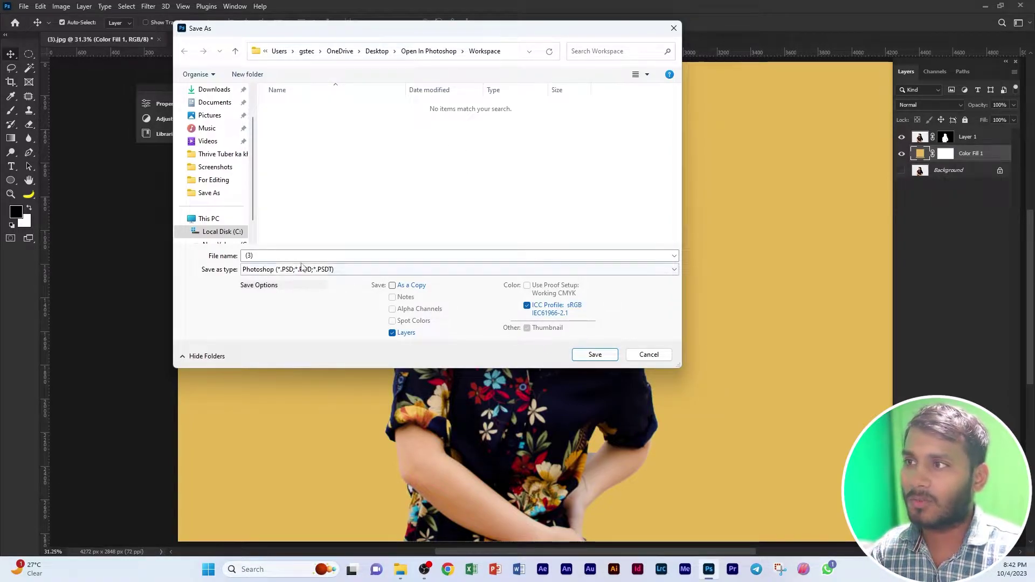
pyautogui.click(281, 255)
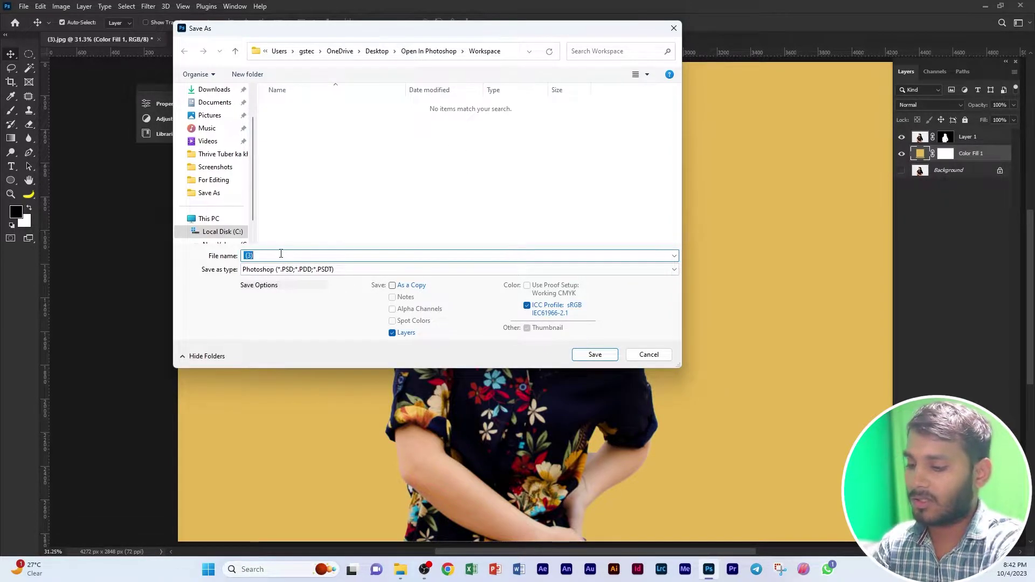
pyautogui.write('PS 3')
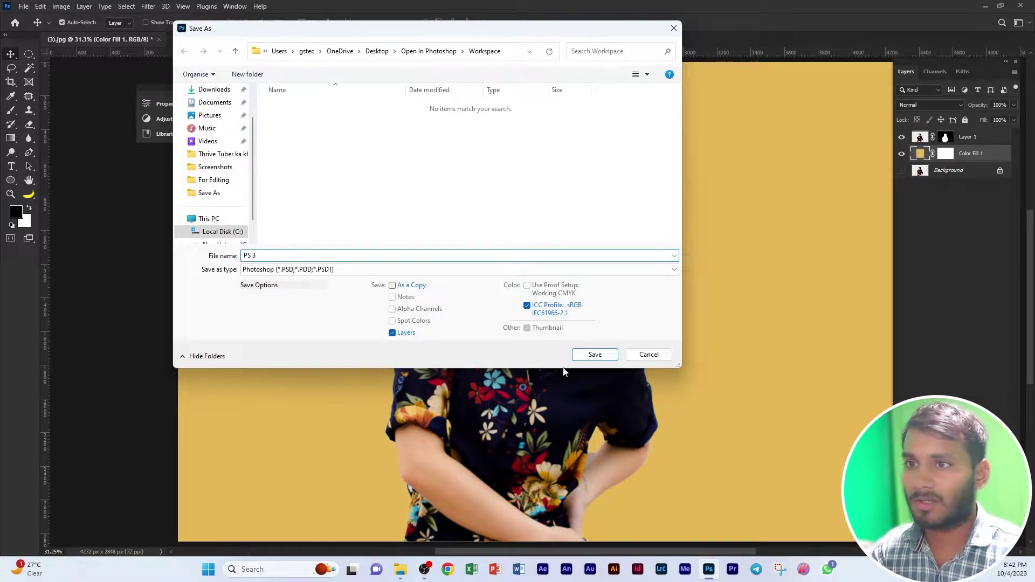
pyautogui.click(594, 357)
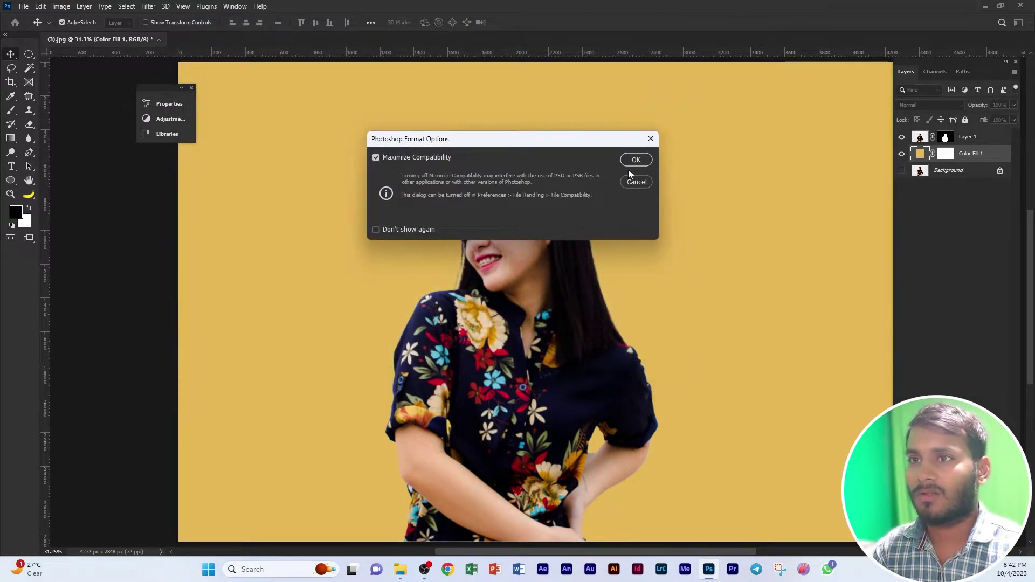
pyautogui.click(632, 162)
# Find PS 3 in the Workspace folder and reopen it in Photoshop
pyautogui.hotkey('alt', 'Tab')
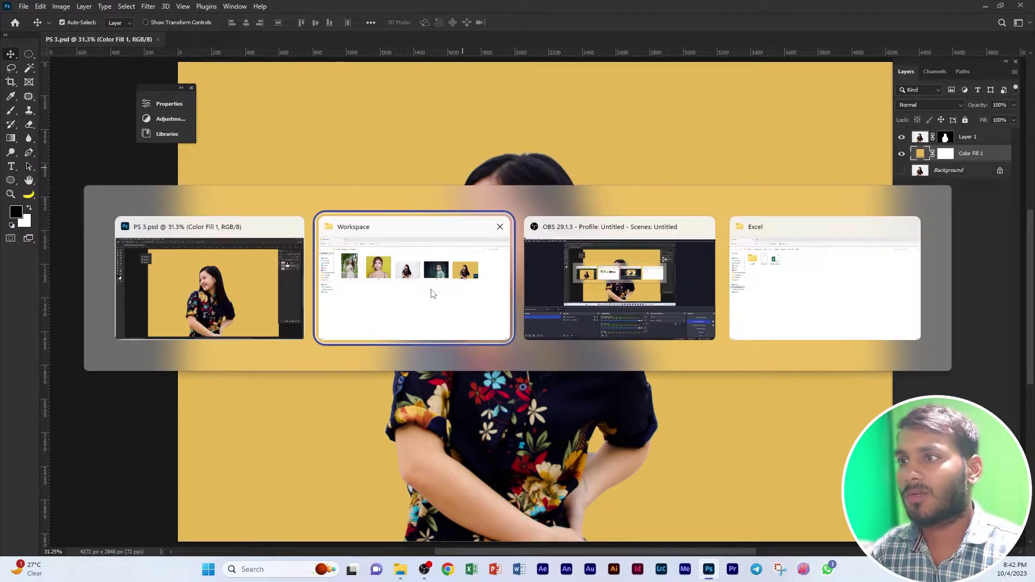
pyautogui.click(432, 293)
pyautogui.click(790, 170)
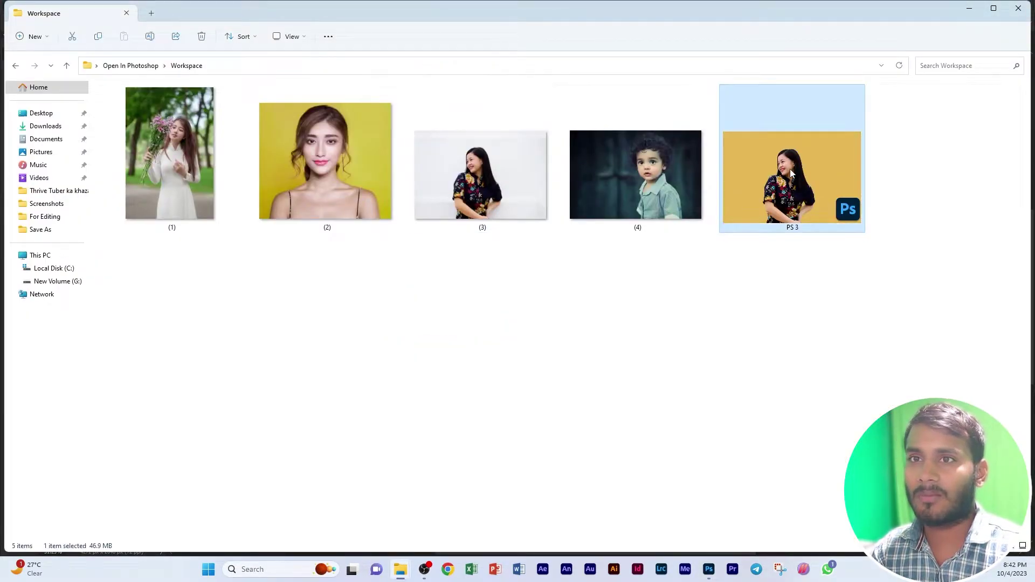
pyautogui.click(775, 300)
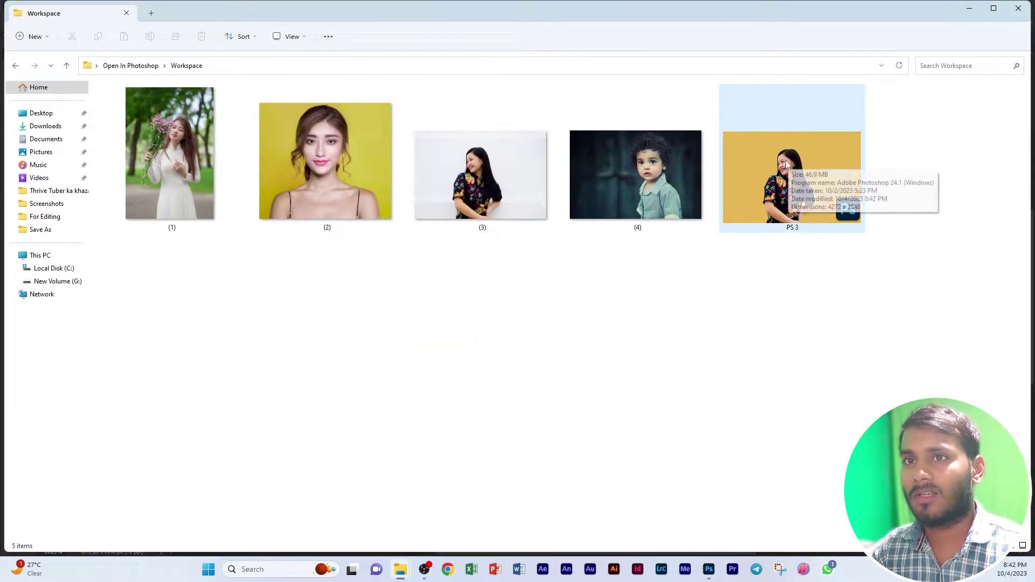
pyautogui.doubleClick(783, 171)
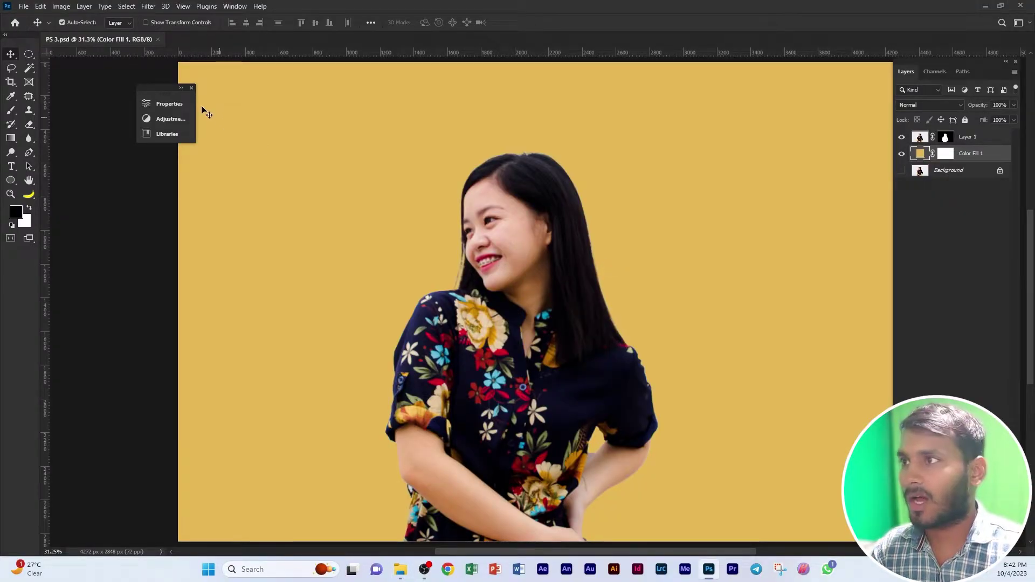
# Close the floating Properties panel and start a Save As of PS 3 as Photoshop PDF
pyautogui.click(192, 88)
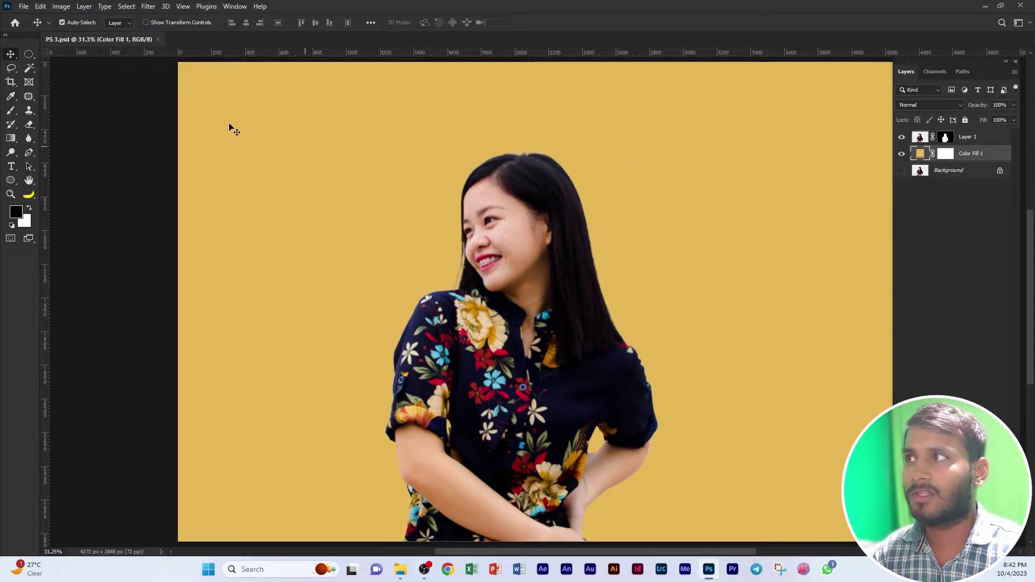
pyautogui.click(24, 7)
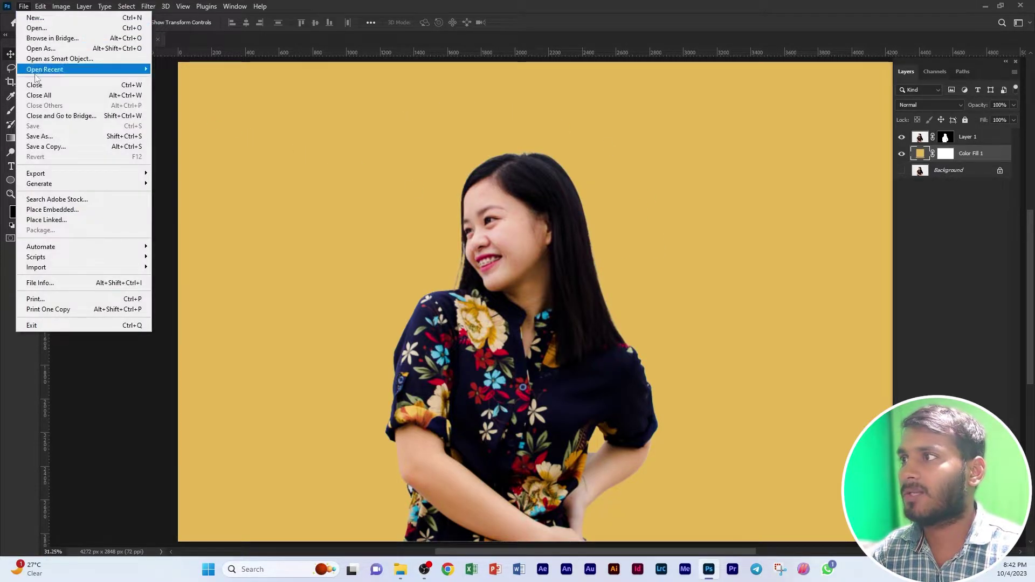
pyautogui.click(56, 138)
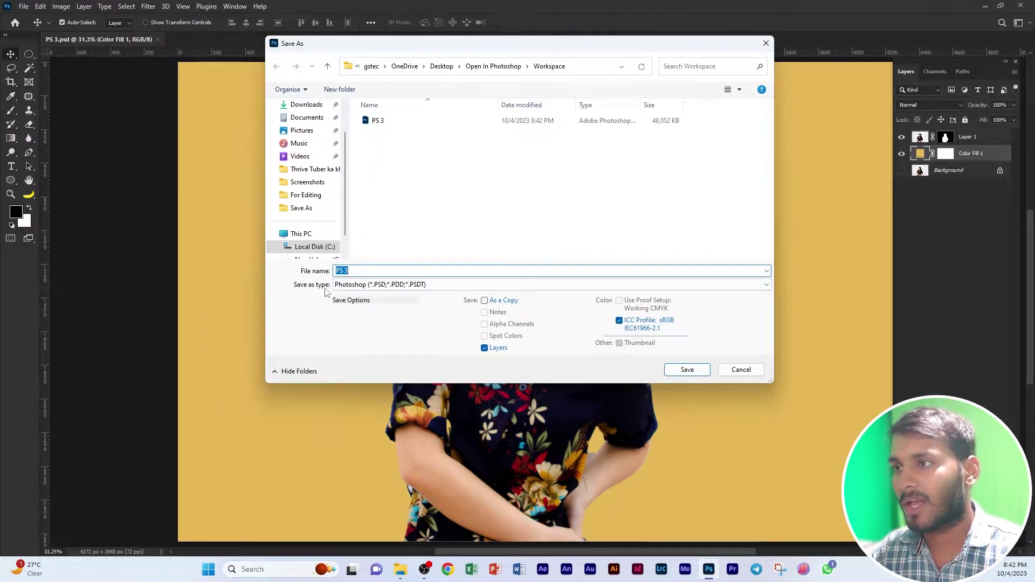
pyautogui.click(388, 286)
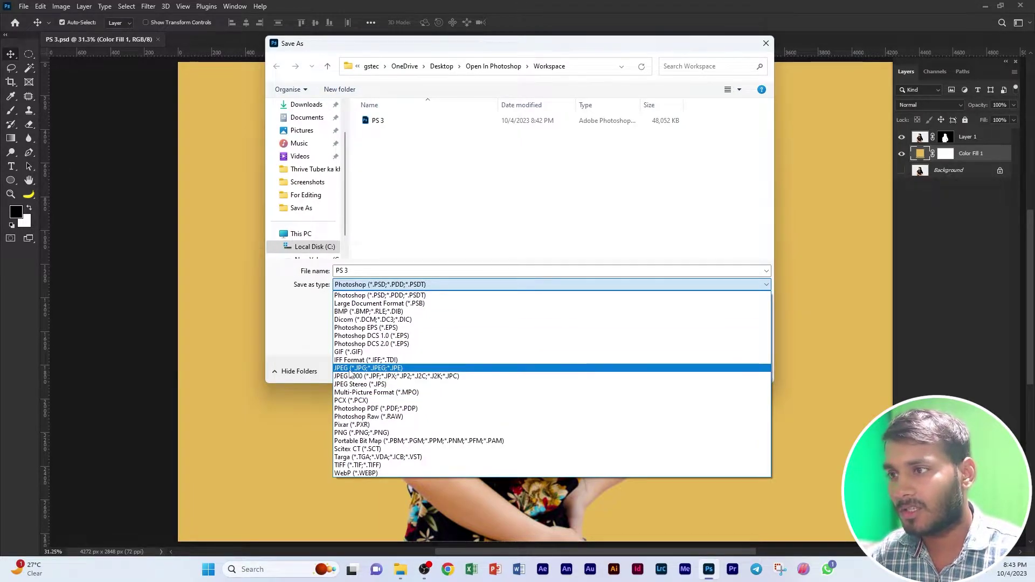
pyautogui.click(353, 368)
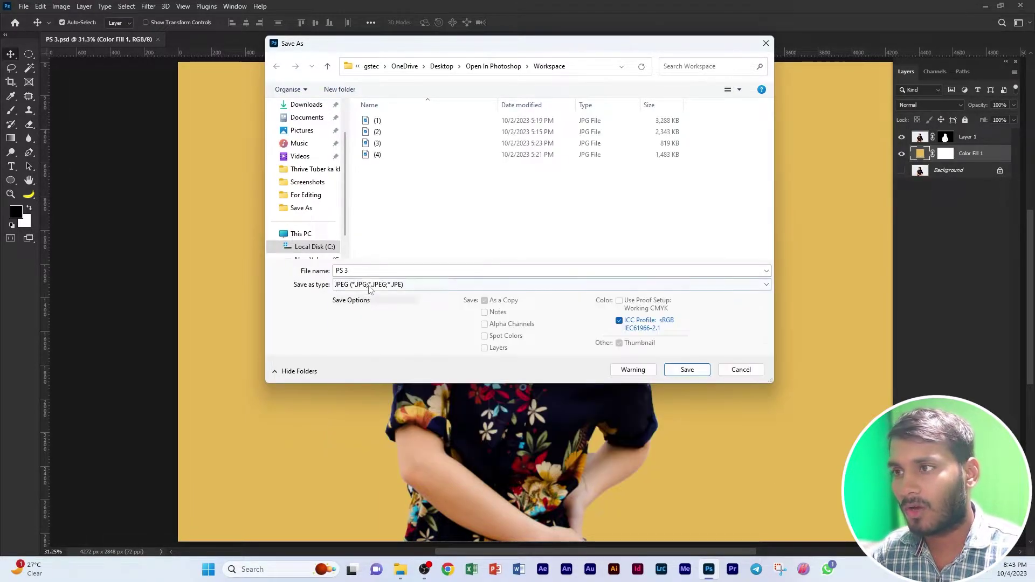
pyautogui.click(357, 285)
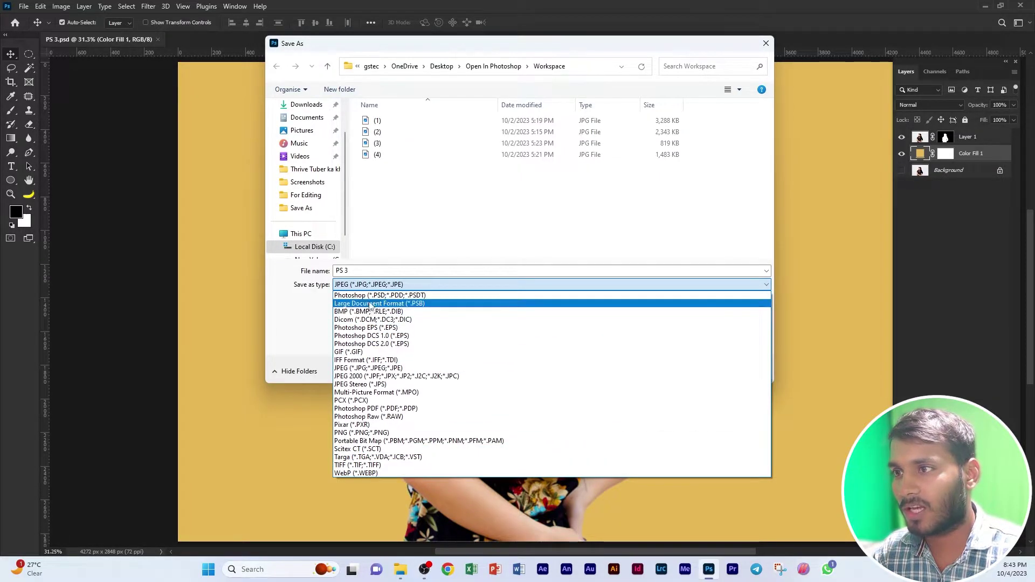
pyautogui.press('p')
pyautogui.press('p')
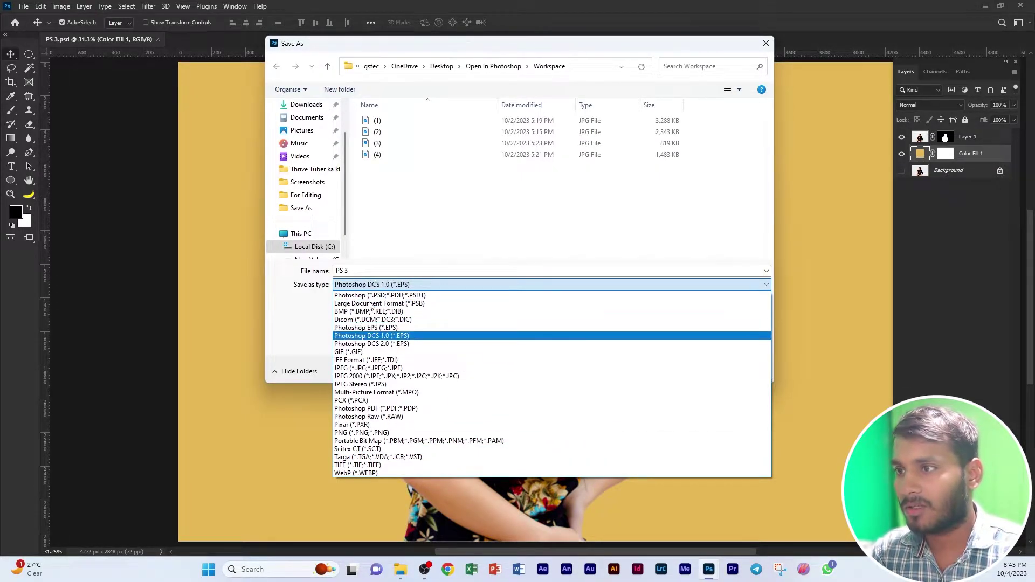
pyautogui.click(375, 409)
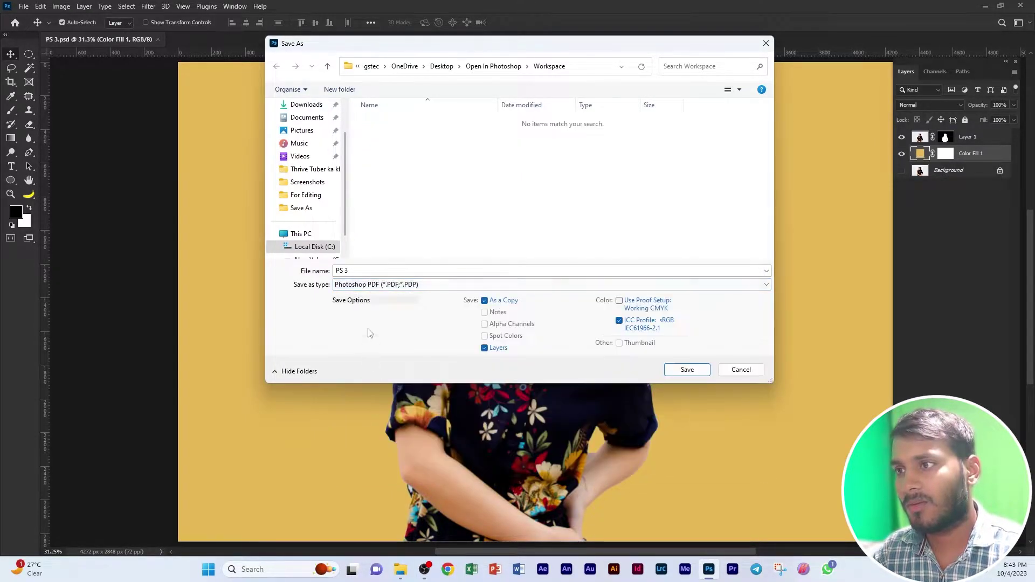
pyautogui.moveTo(426, 48); pyautogui.dragTo(414, 98)
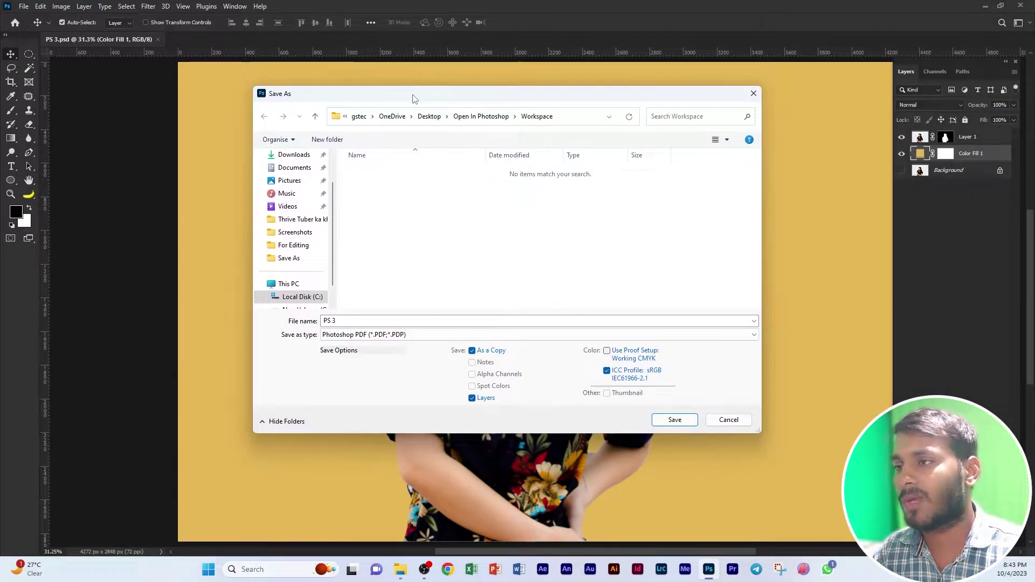
# Change the save type to JPEG, keeping the name PS 3 in Workspace, and save
pyautogui.click(390, 335)
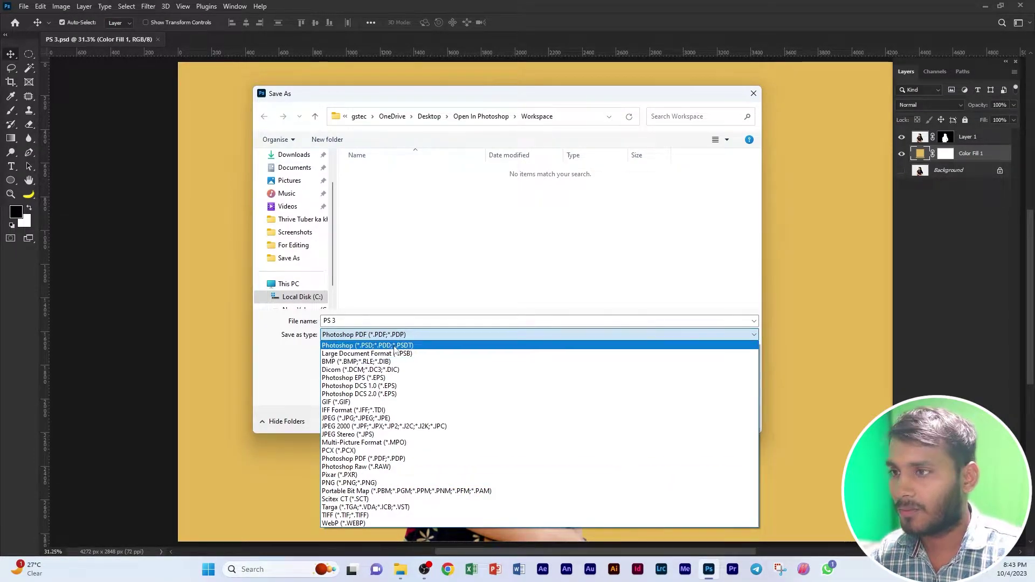
pyautogui.click(449, 270)
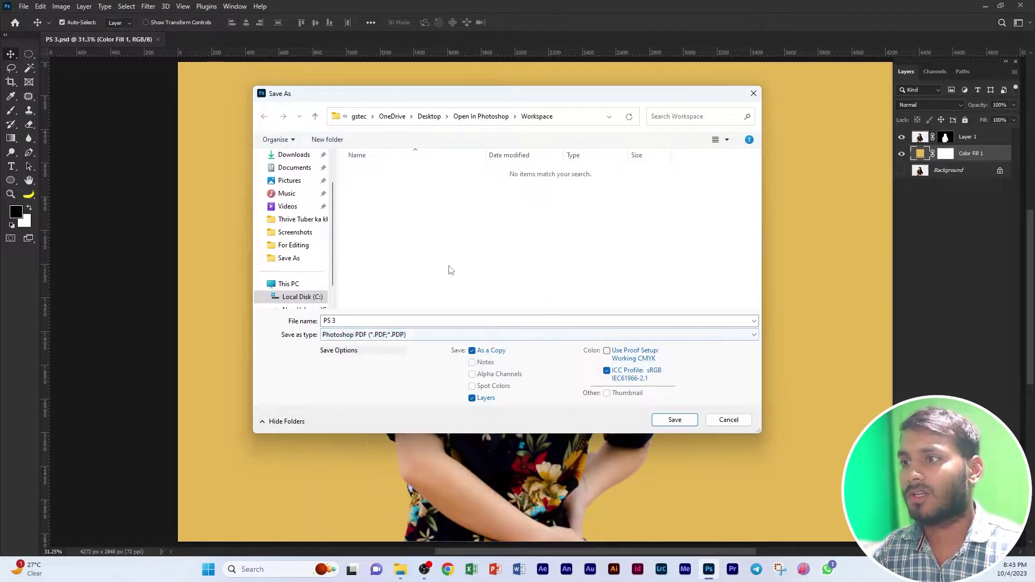
pyautogui.click(369, 335)
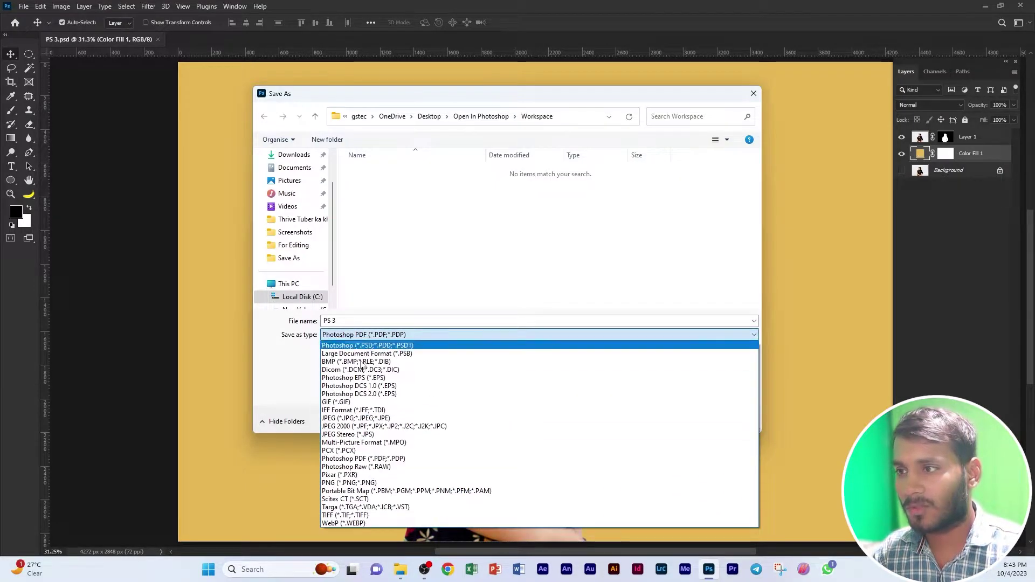
pyautogui.click(347, 421)
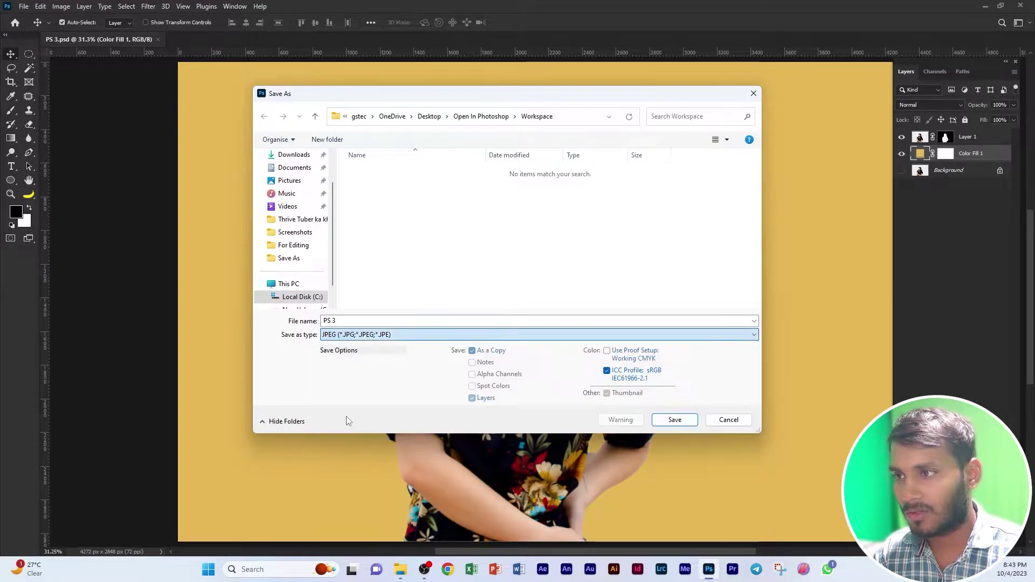
pyautogui.click(674, 420)
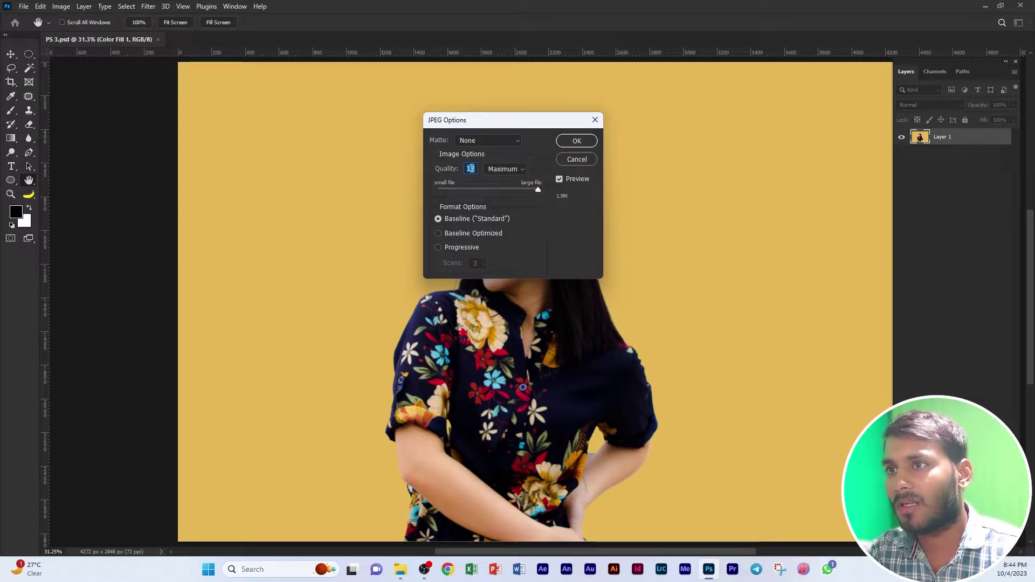
# Try several JPEG quality levels, then confirm the save with quality 12 and Matte None
pyautogui.write('11')
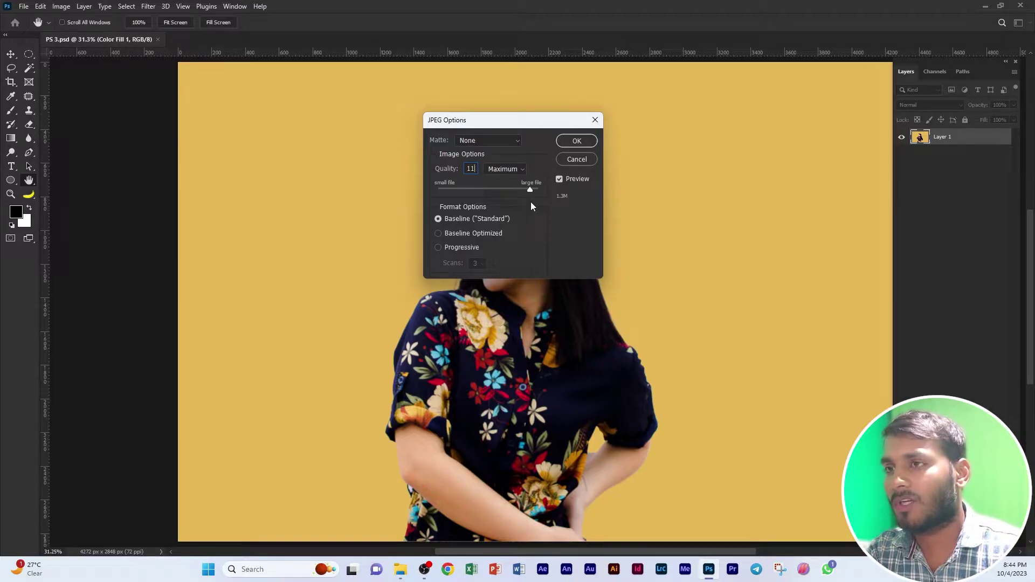
pyautogui.press('Down')
pyautogui.press('Down')
pyautogui.press('Down')
pyautogui.press('Down')
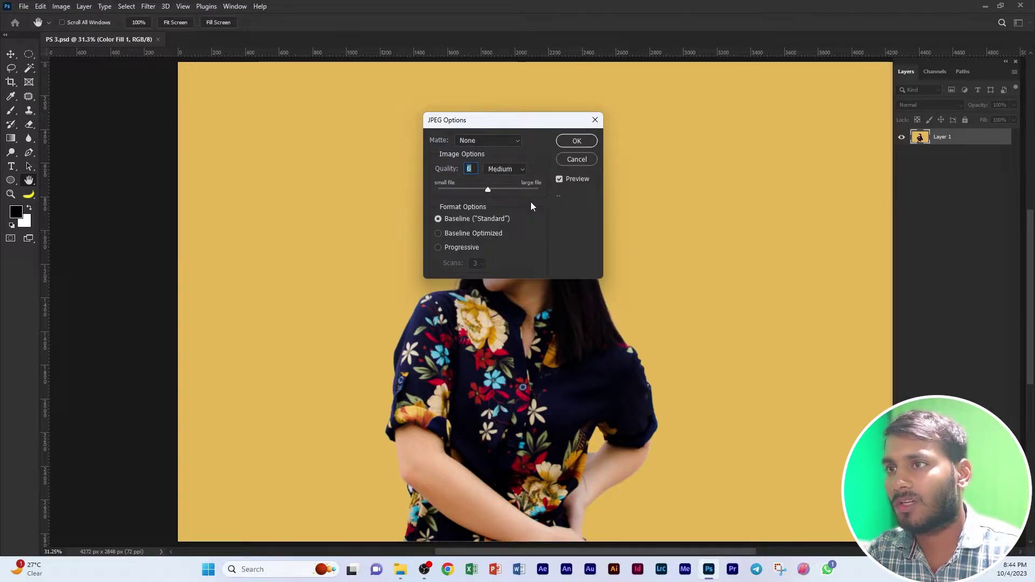
pyautogui.press('Down')
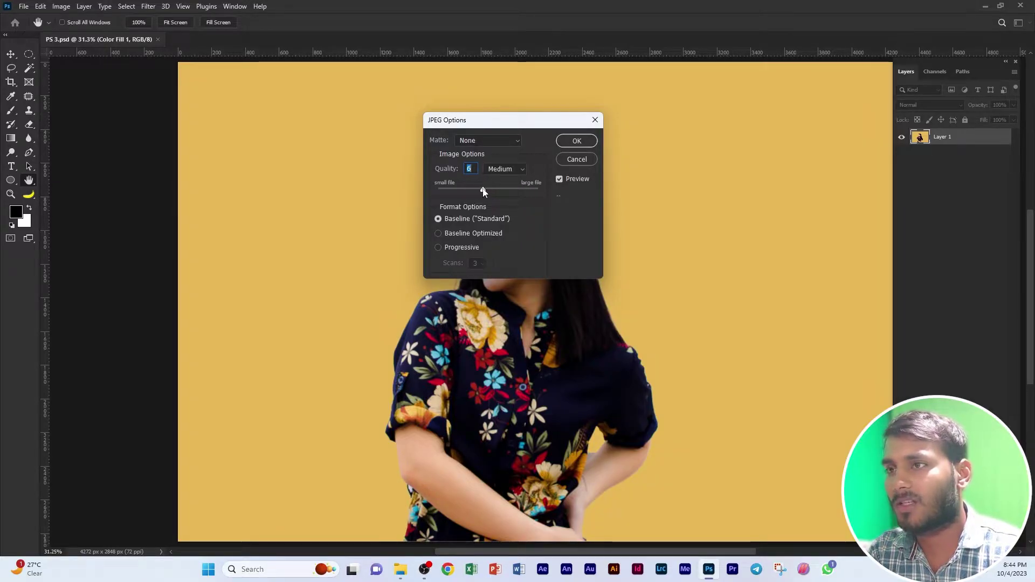
pyautogui.moveTo(483, 191)
pyautogui.mouseDown()
pyautogui.moveTo(452, 191)
pyautogui.moveTo(541, 192)
pyautogui.mouseUp()
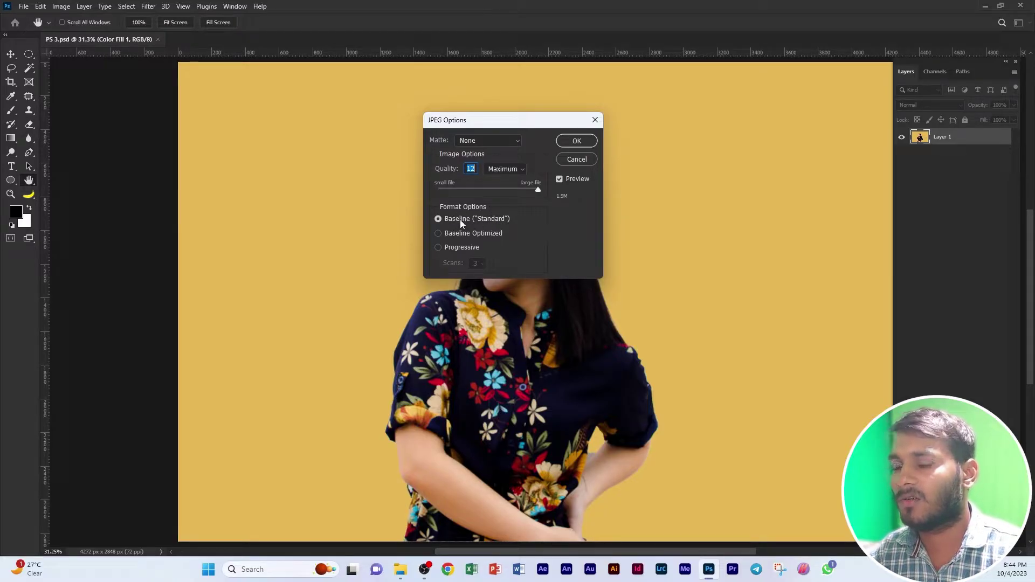
pyautogui.click(509, 142)
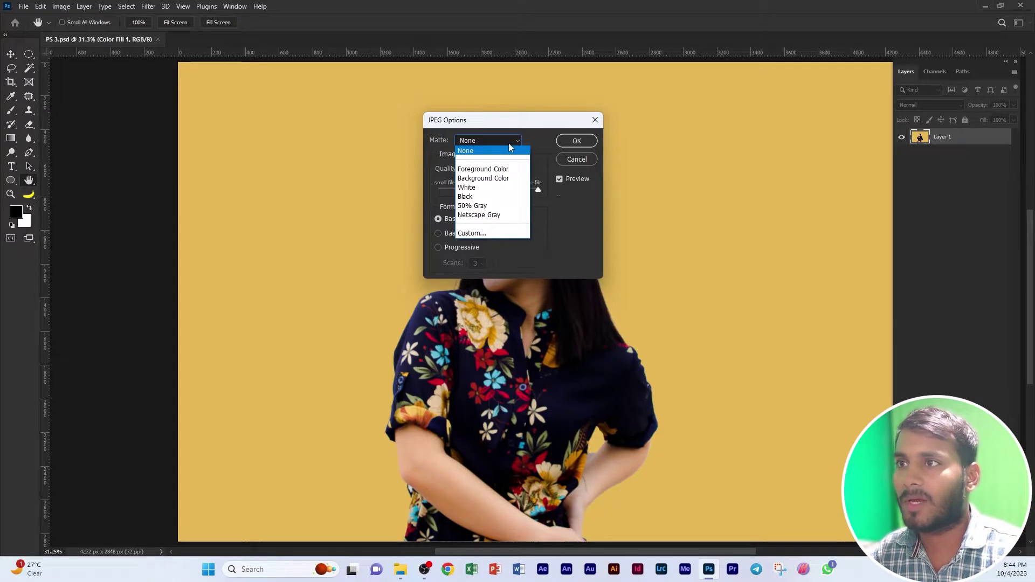
pyautogui.click(482, 154)
pyautogui.click(576, 140)
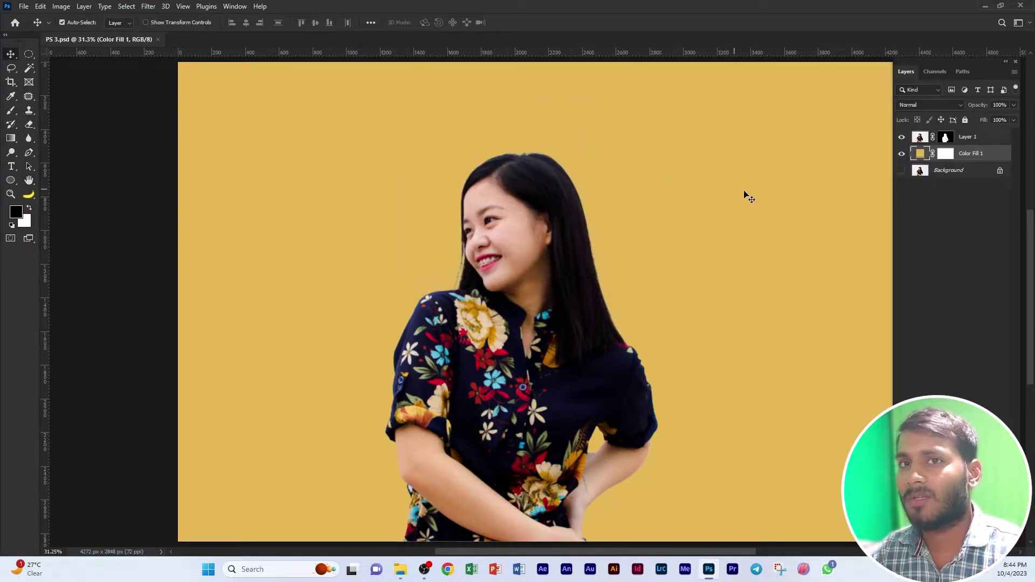
pyautogui.hotkey('alt', 'Tab')
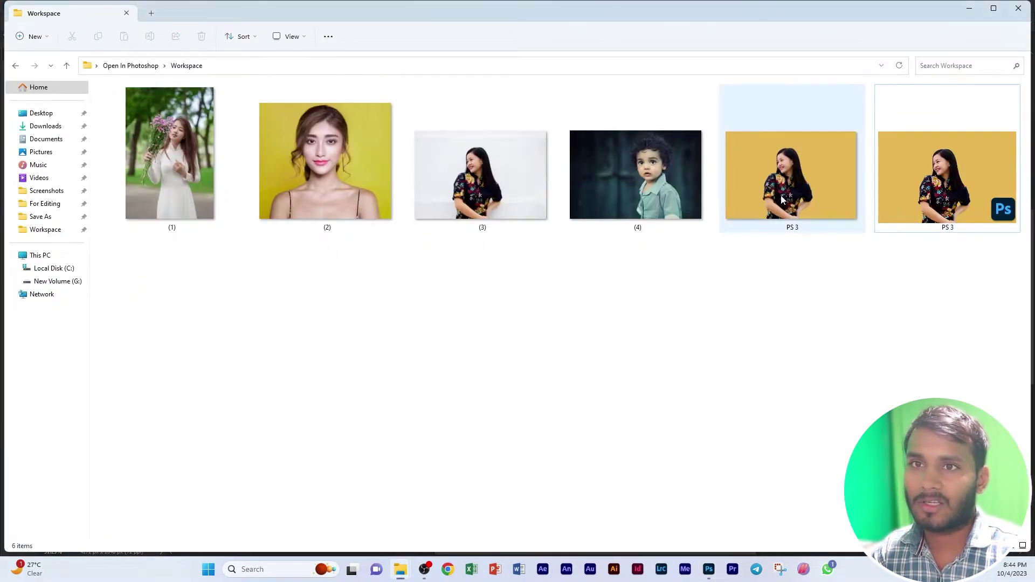
pyautogui.doubleClick(781, 188)
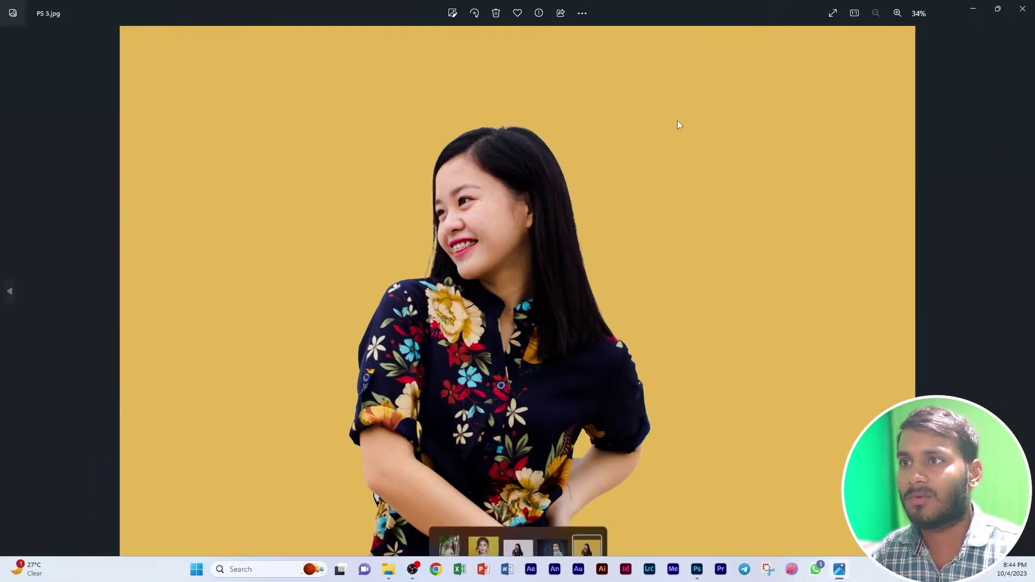
pyautogui.click(1022, 9)
pyautogui.click(939, 199)
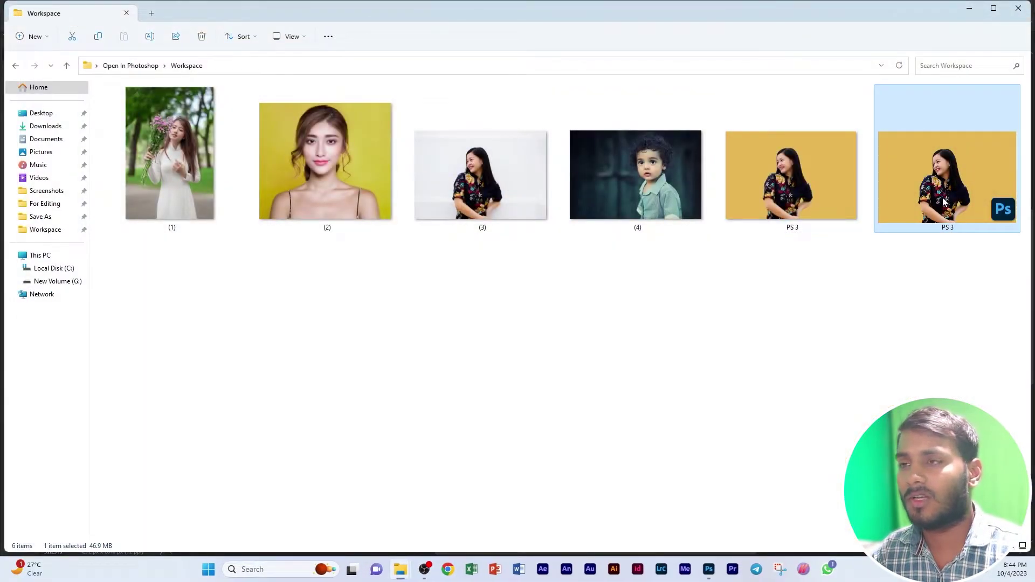
pyautogui.moveTo(946, 176)
pyautogui.hotkey('alt', 'Tab')
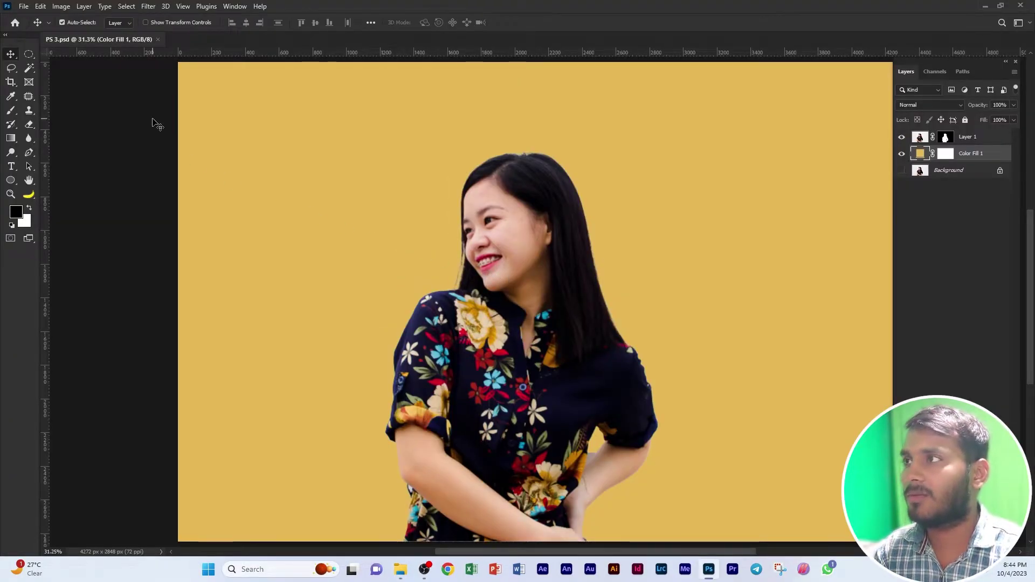
# Save PS 3 as a PNG using the Large file size option
pyautogui.click(24, 7)
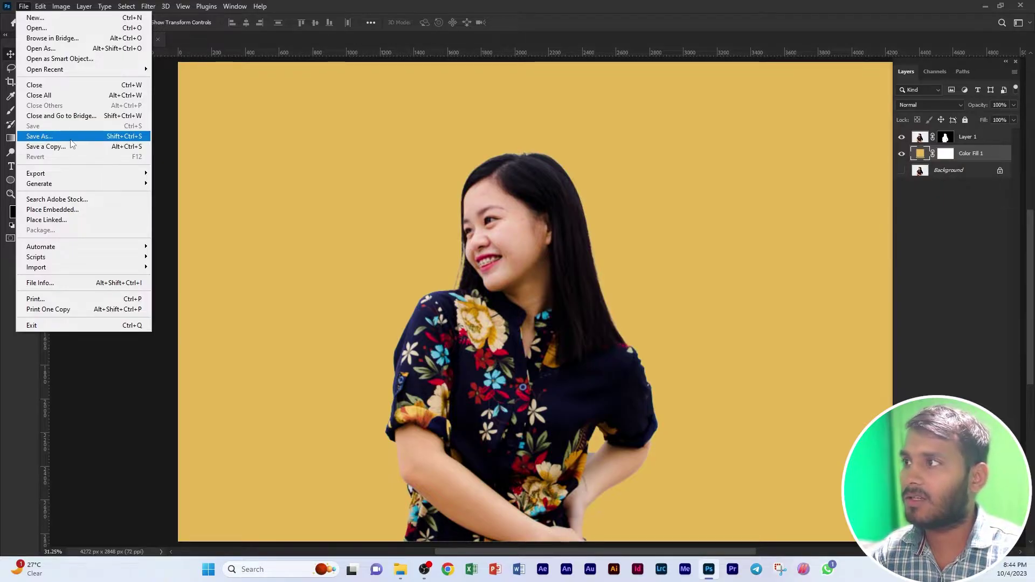
pyautogui.click(49, 136)
pyautogui.click(353, 335)
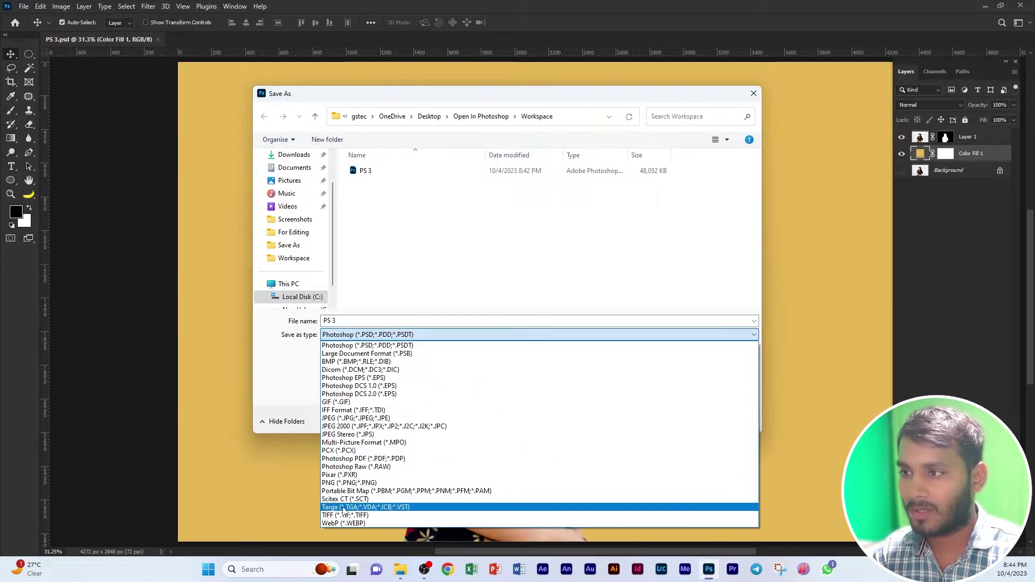
pyautogui.click(345, 483)
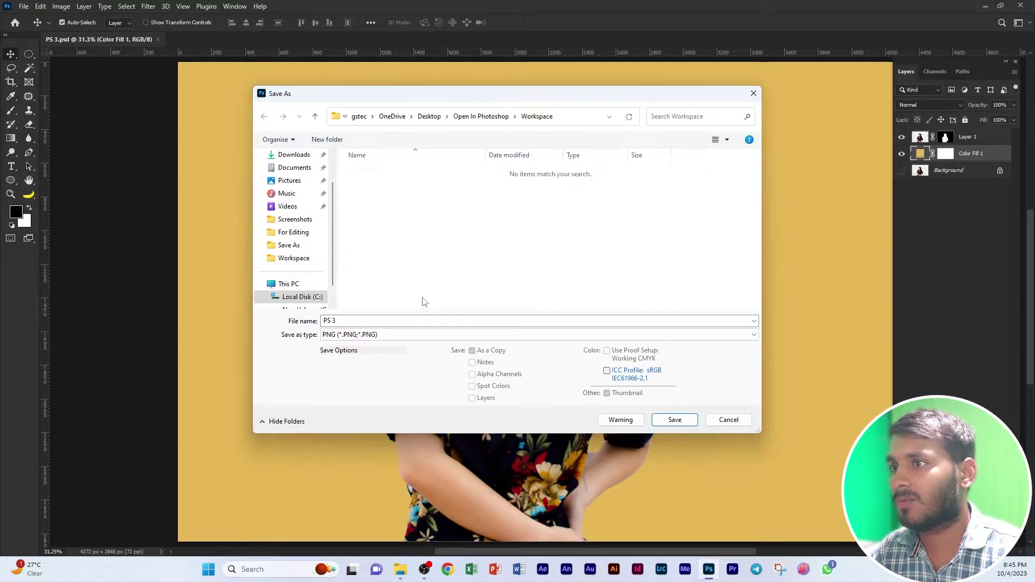
pyautogui.click(668, 418)
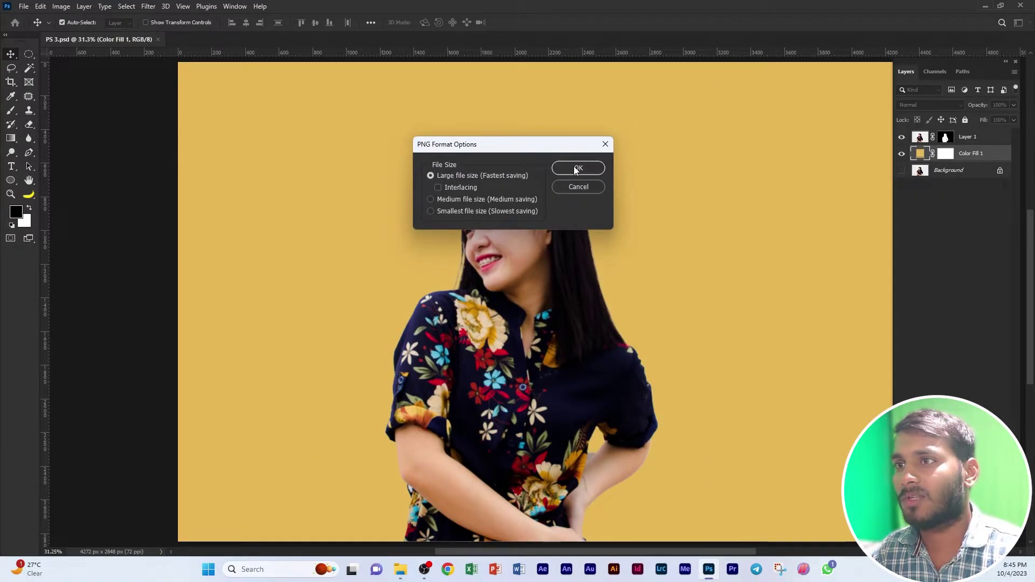
pyautogui.click(575, 167)
pyautogui.hotkey('alt', 'Tab')
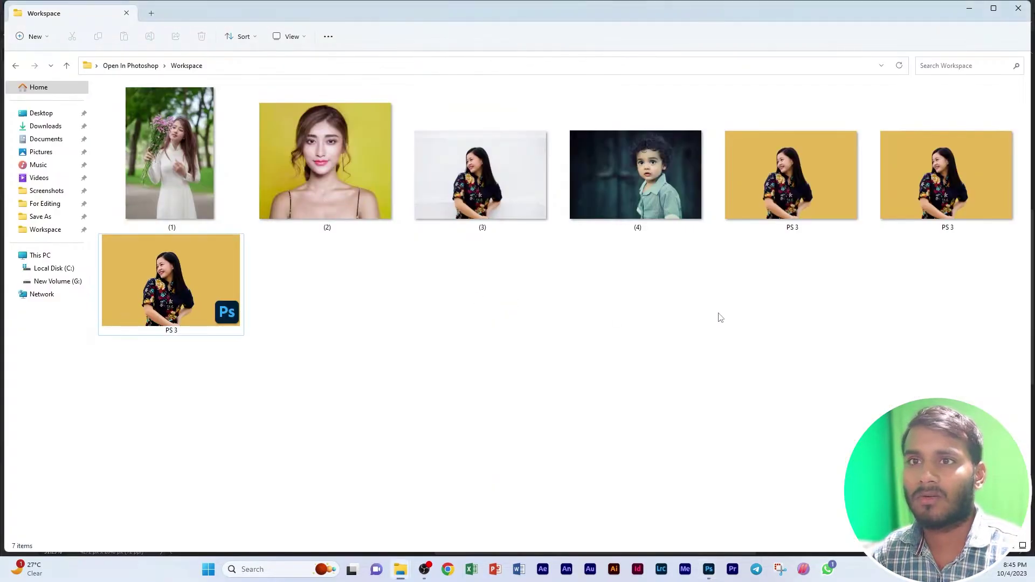
# Refresh the Workspace folder and rename the larger PS 3 export to 'PS 3 Png'
pyautogui.click(896, 66)
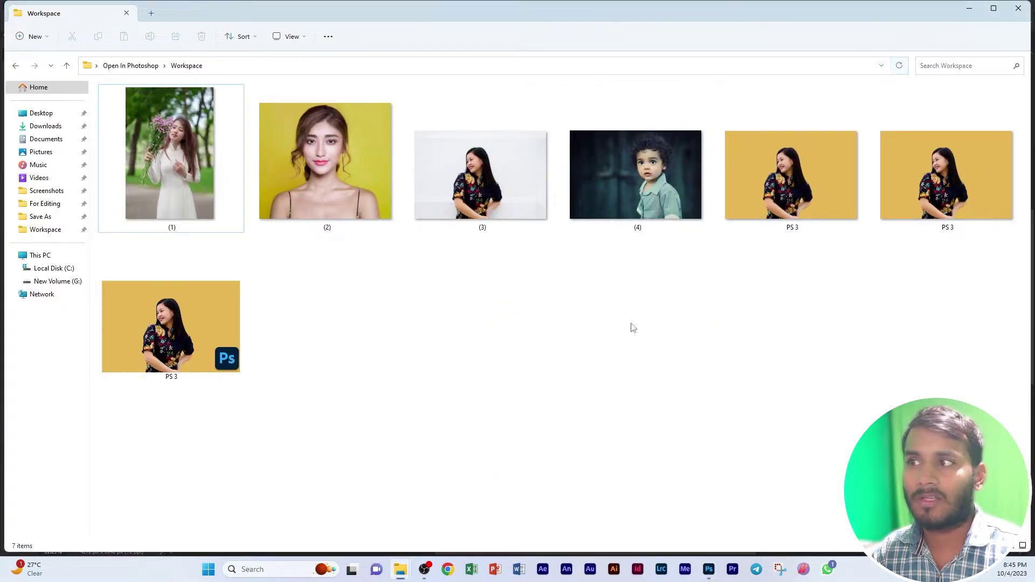
pyautogui.click(936, 201)
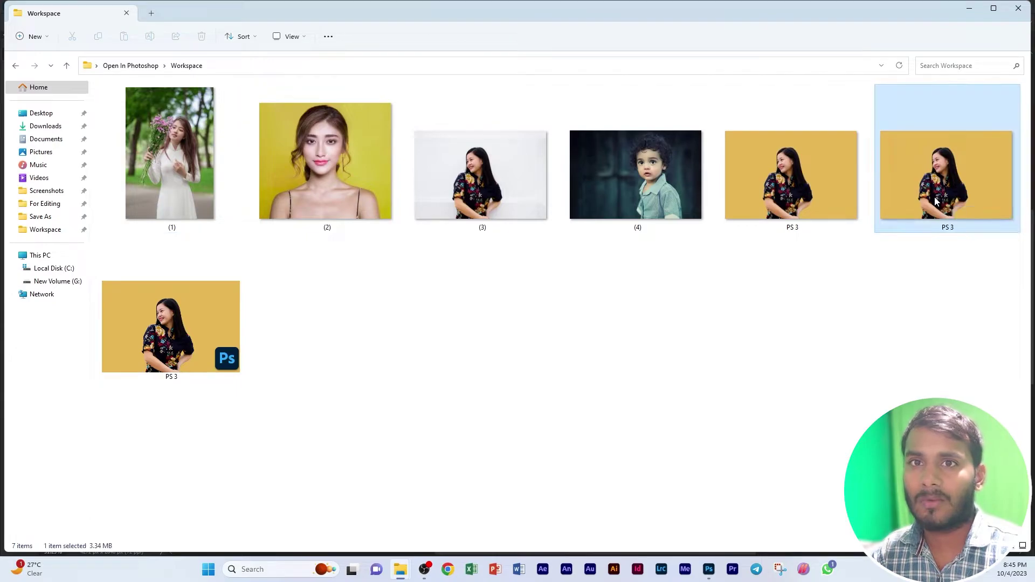
pyautogui.click(816, 195)
pyautogui.click(908, 183)
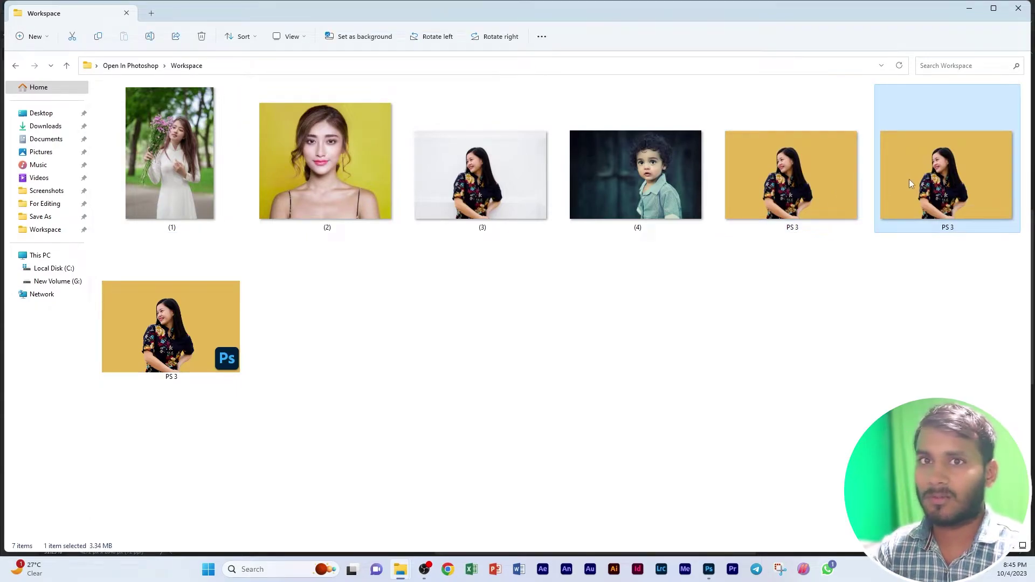
pyautogui.press('F2')
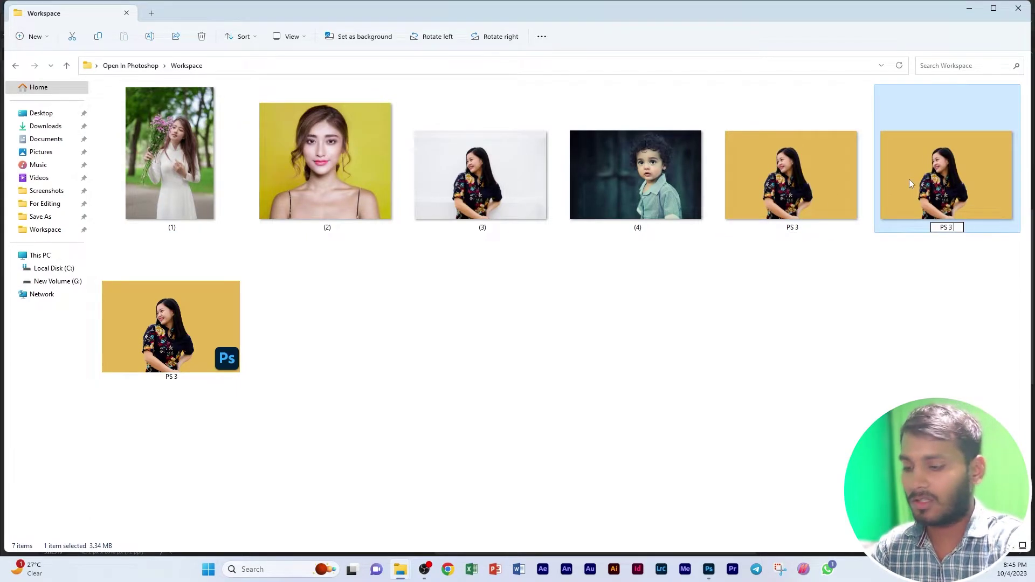
pyautogui.write('Png')
pyautogui.press('Return')
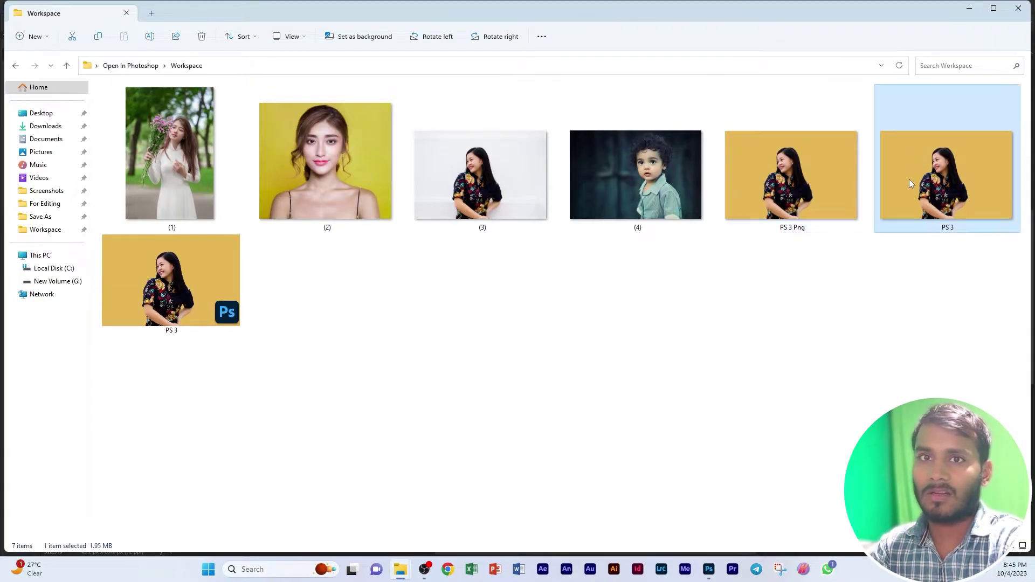
# Rename the PS 3 JPEG file to 'PS 3 Jpeg'
pyautogui.click(908, 183)
pyautogui.press('F2')
pyautogui.write('Jp')
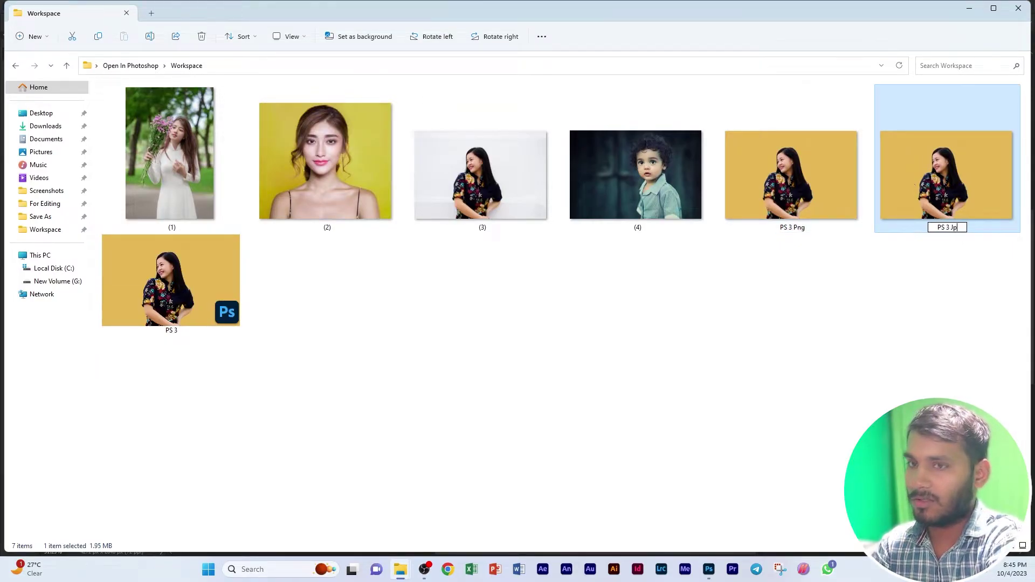
pyautogui.write('g')
pyautogui.press('BackSpace')
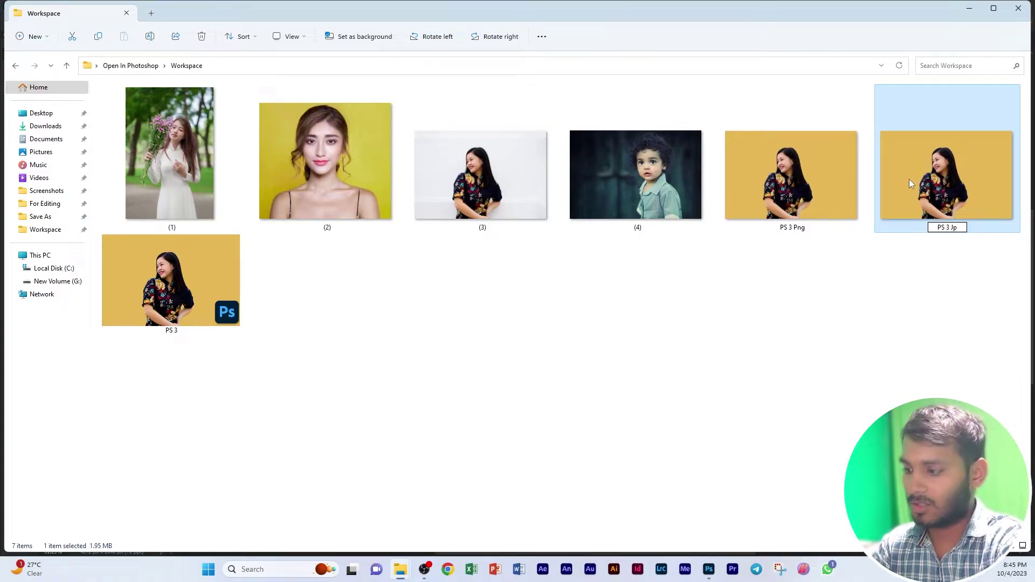
pyautogui.write('eg')
pyautogui.press('Return')
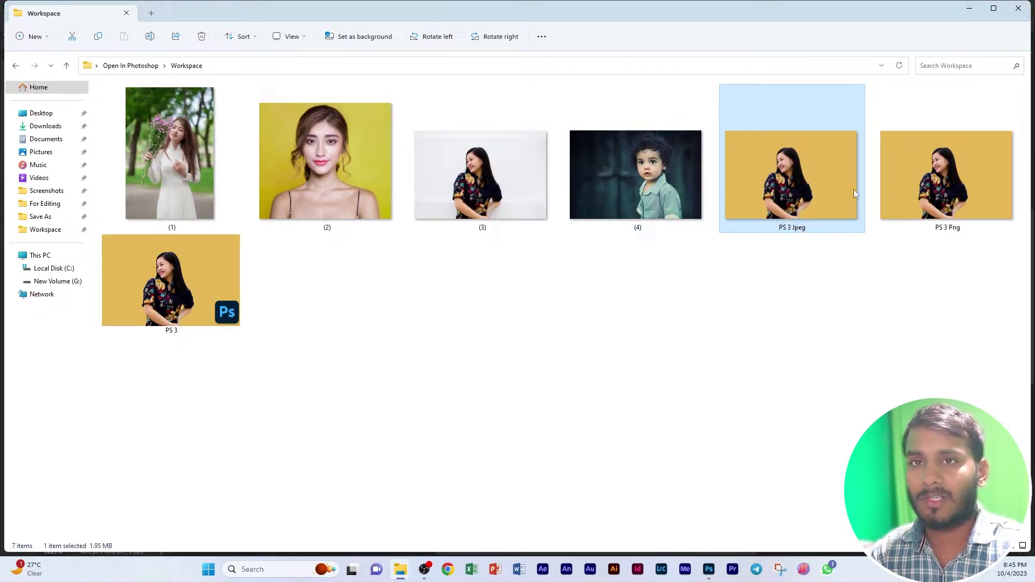
# Compare PS 3 Png at 3.34 MB with the 1.95 MB JPEG, then return to Photoshop
pyautogui.click(947, 186)
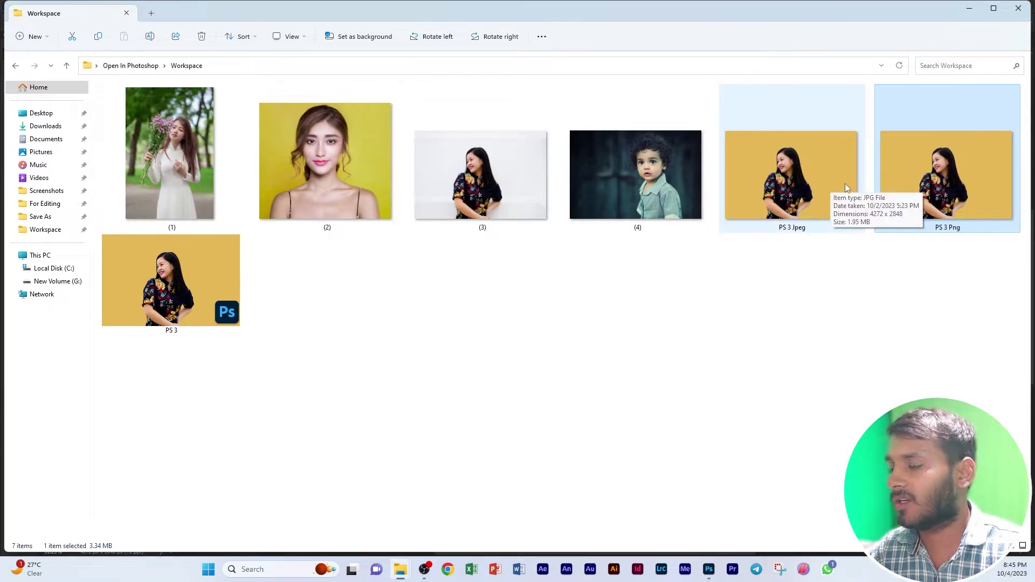
pyautogui.hotkey('alt', 'Tab')
pyautogui.click(680, 298)
pyautogui.hotkey('alt', 'Tab')
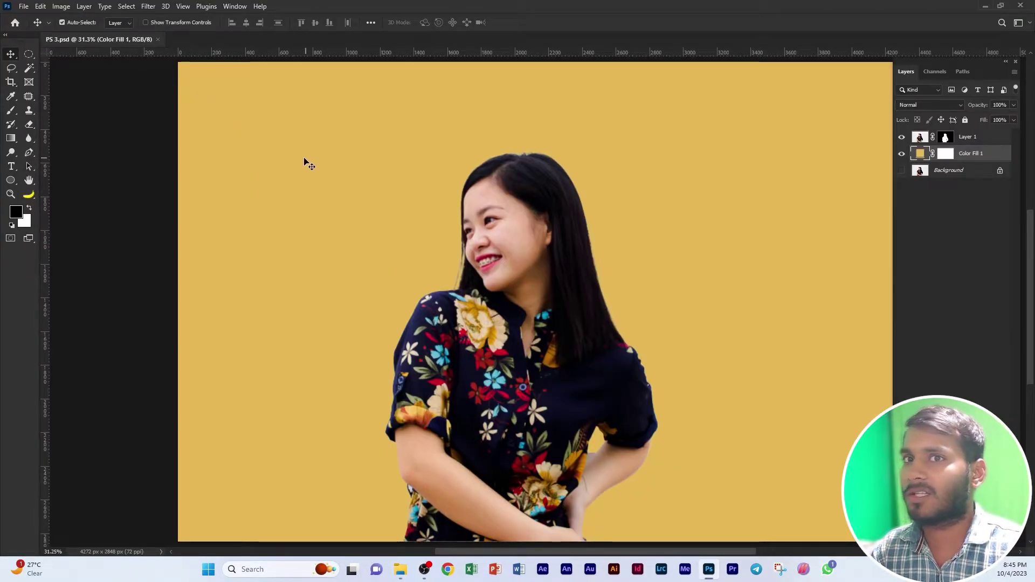
pyautogui.scroll(-1, 323, 148)
pyautogui.scroll(1, 620, 175)
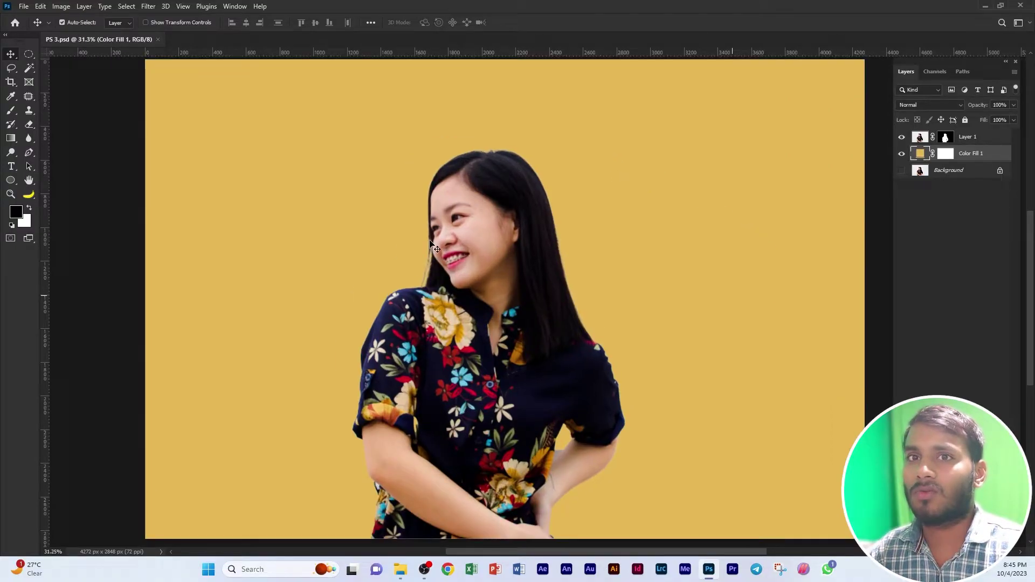
pyautogui.click(23, 7)
pyautogui.moveTo(48, 173)
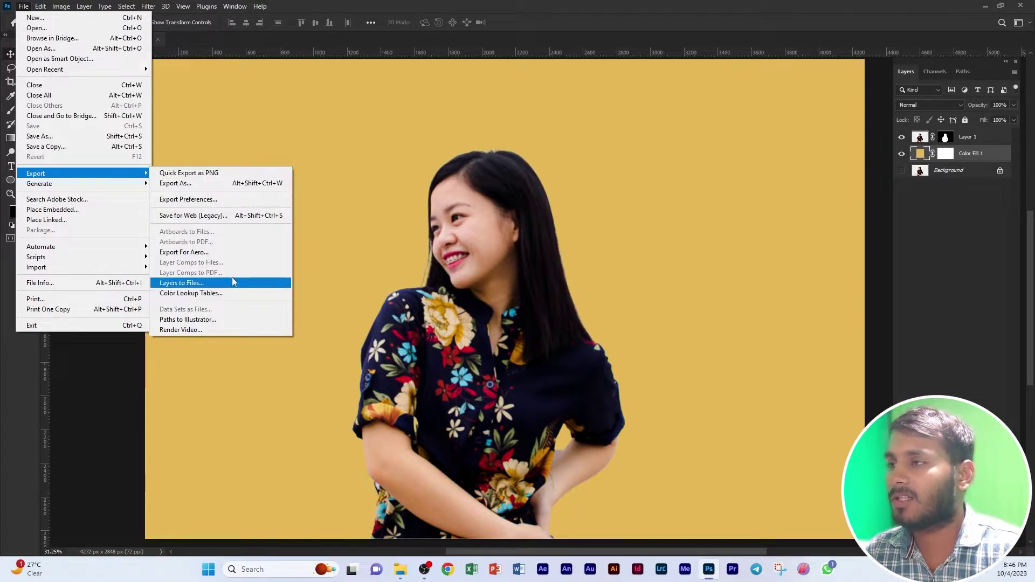
pyautogui.click(175, 183)
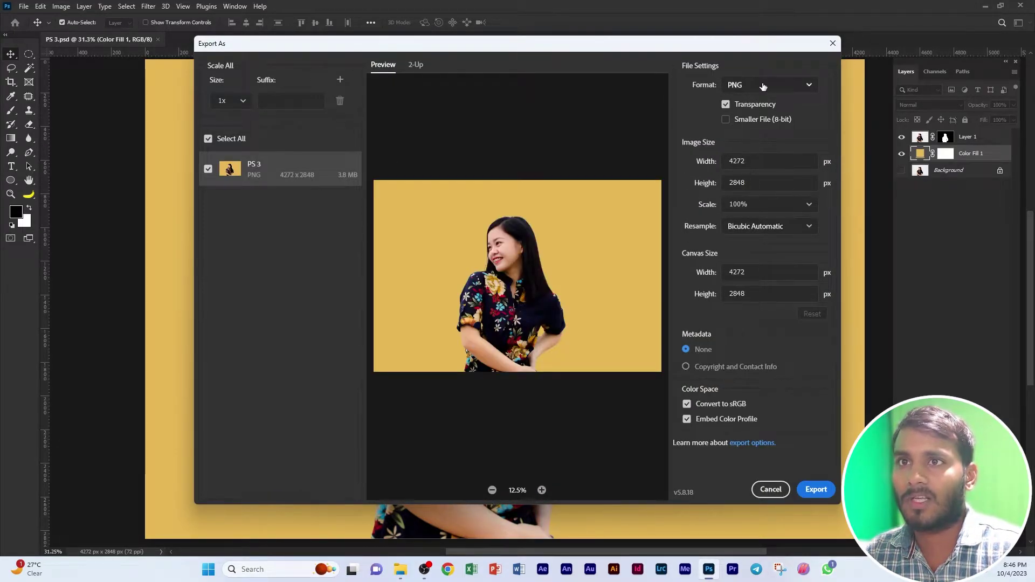
pyautogui.click(762, 85)
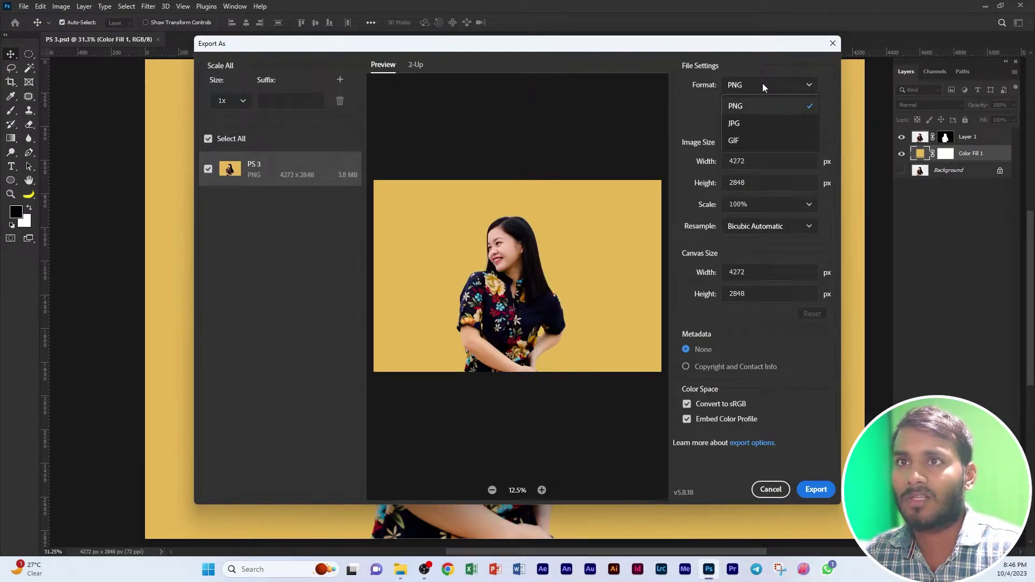
pyautogui.click(701, 124)
pyautogui.click(771, 489)
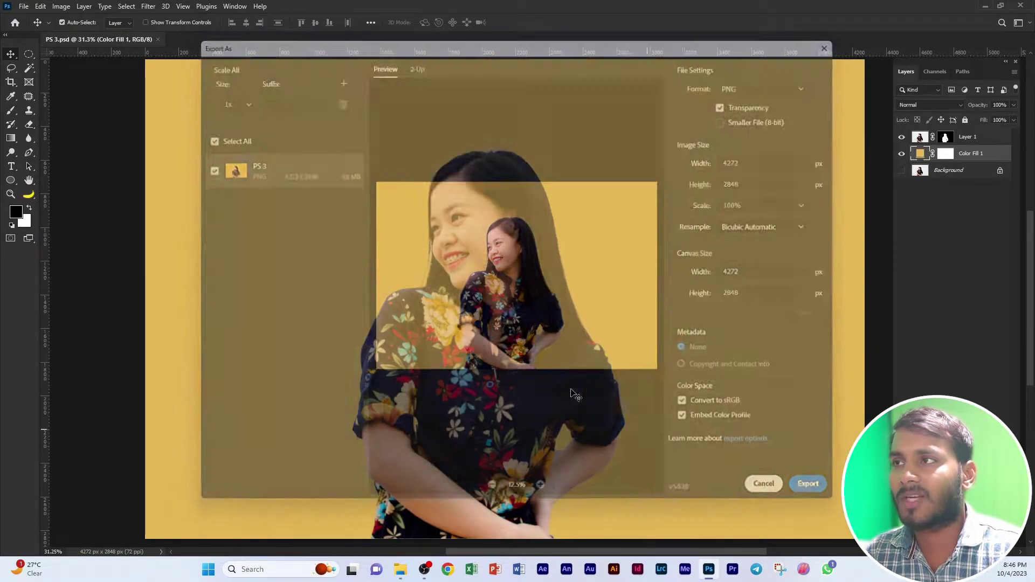
pyautogui.click(23, 6)
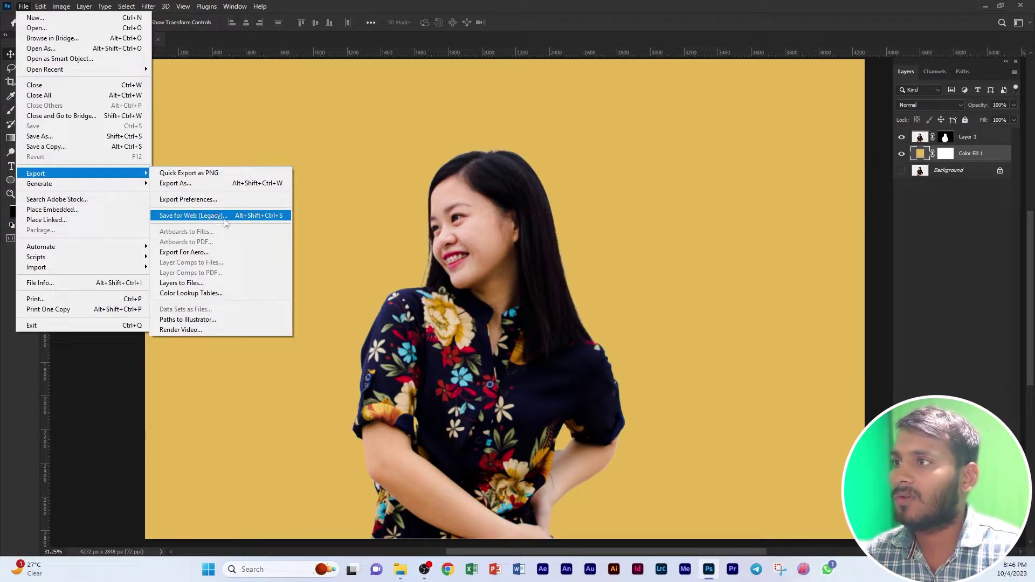
# Open Save for Web (Legacy), fit the portrait in the preview, and choose JPEG High, quality 60
pyautogui.click(265, 217)
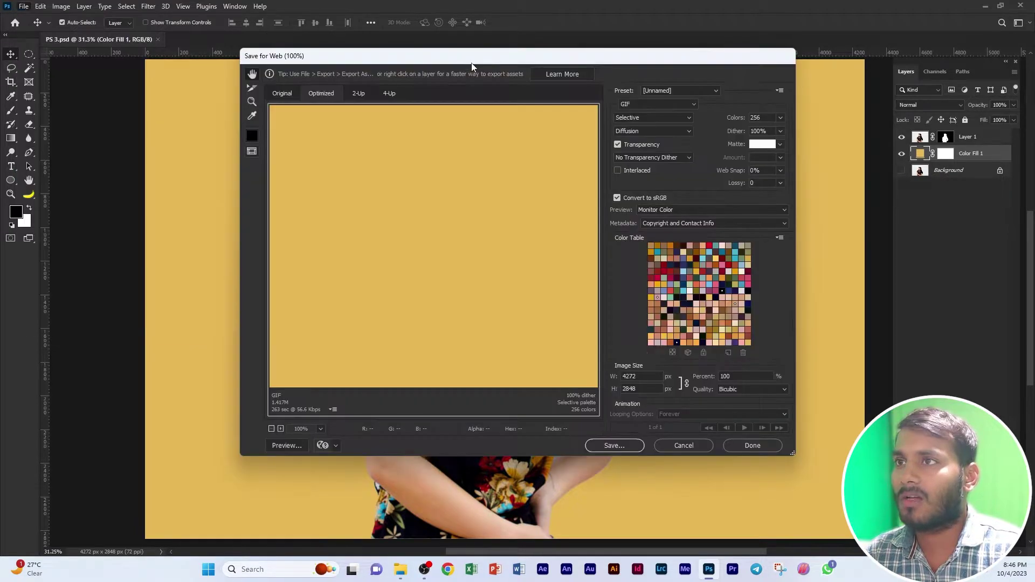
pyautogui.click(322, 429)
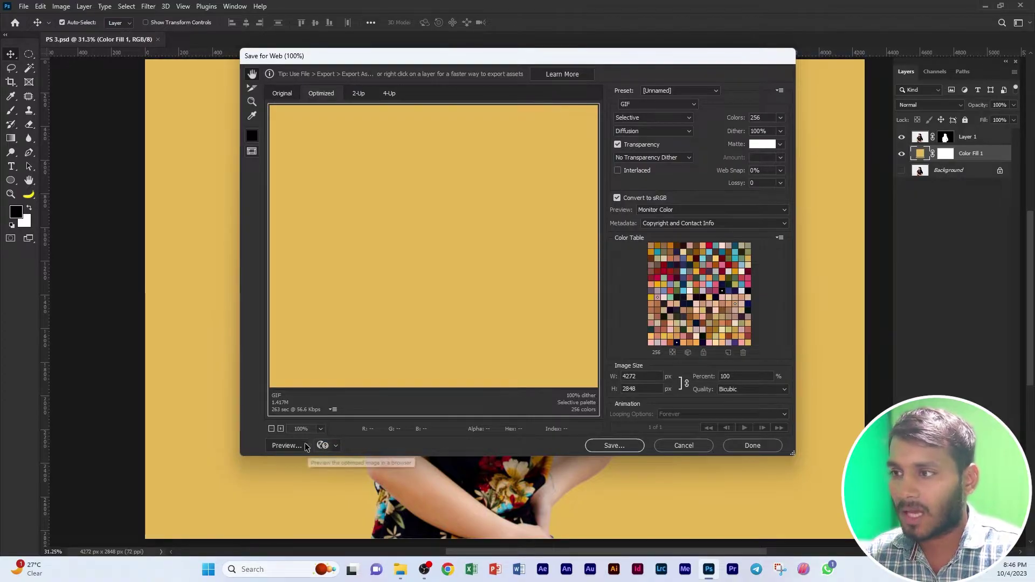
pyautogui.click(334, 463)
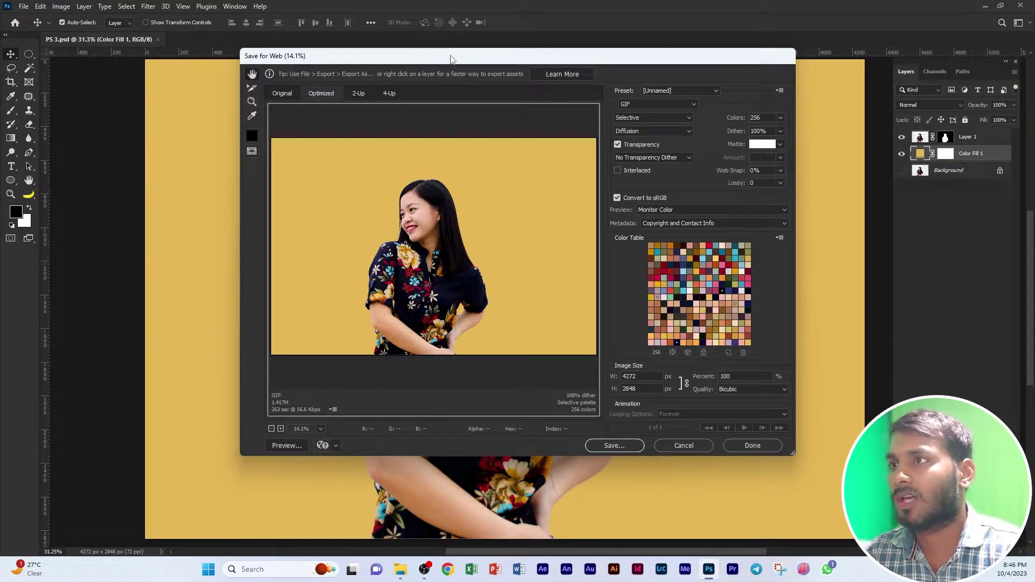
pyautogui.moveTo(450, 58); pyautogui.dragTo(452, 74)
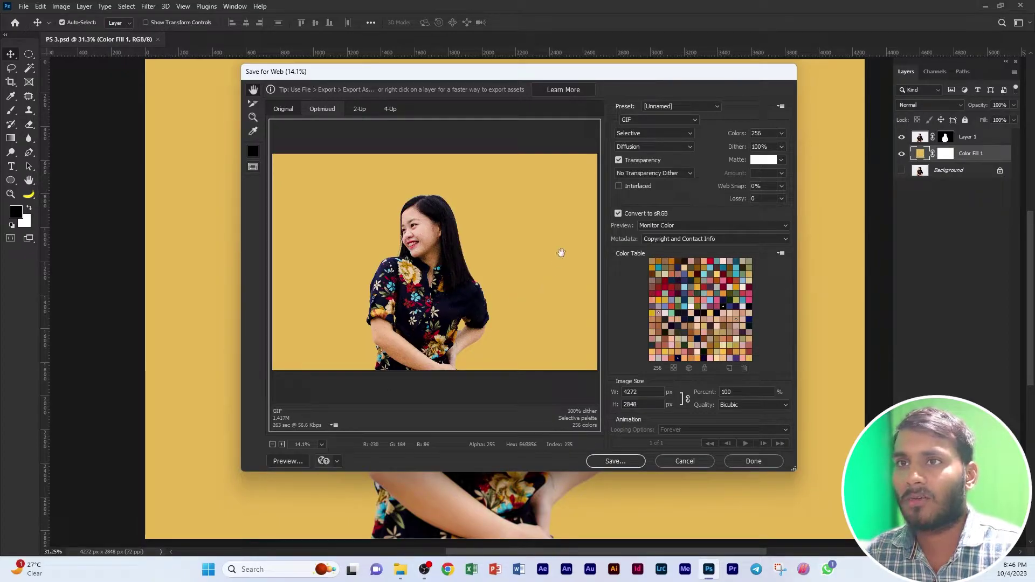
pyautogui.click(667, 121)
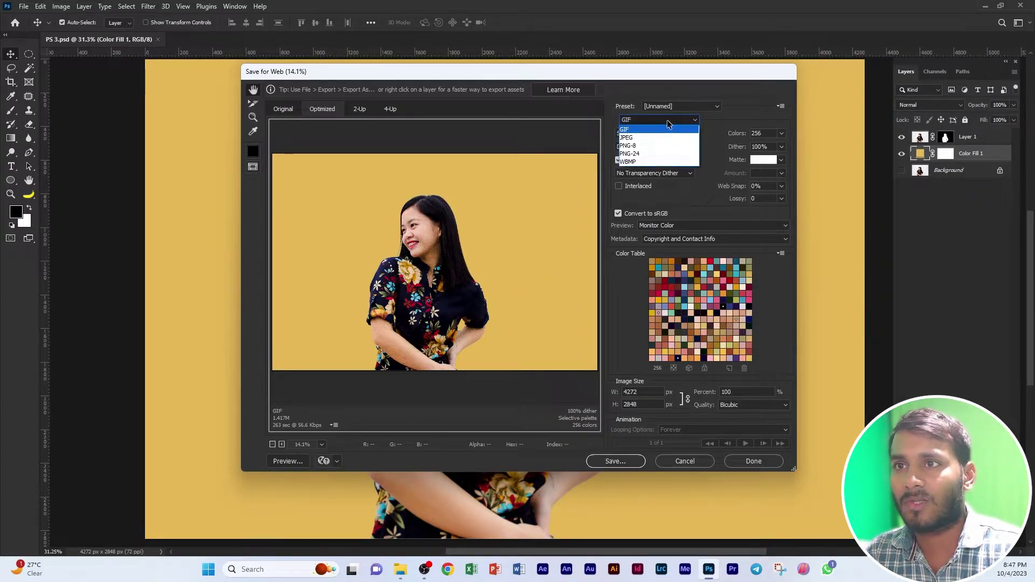
pyautogui.click(638, 138)
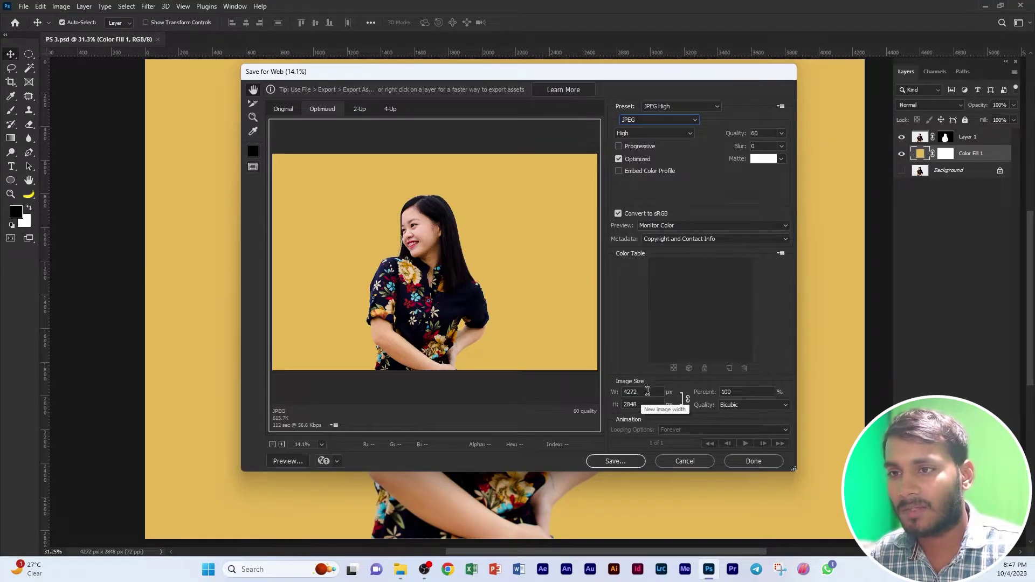
# Resize the Save for Web JPEG to 3000 × 2000 px (70.22%)
pyautogui.moveTo(644, 392); pyautogui.dragTo(622, 396)
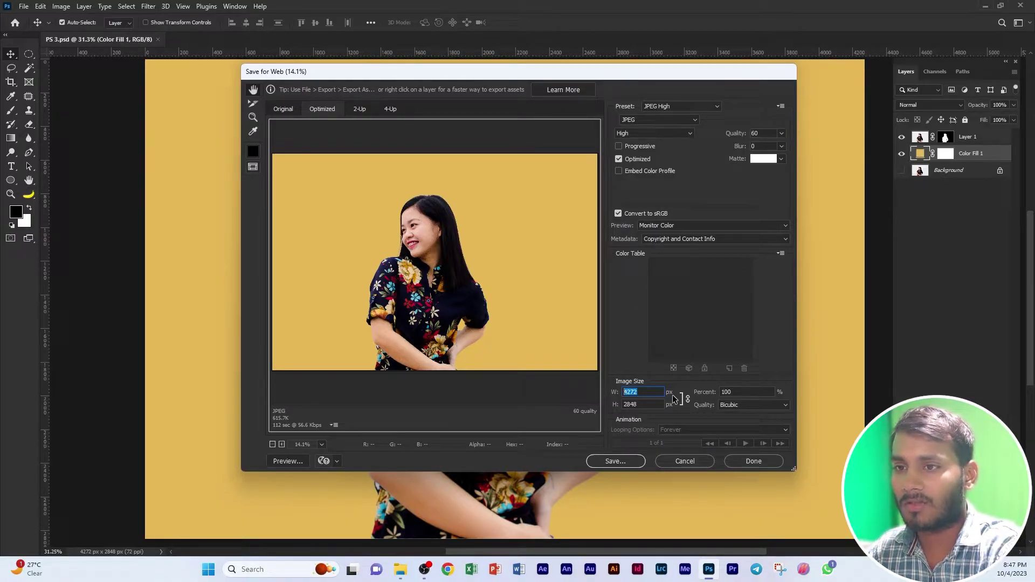
pyautogui.write('2000')
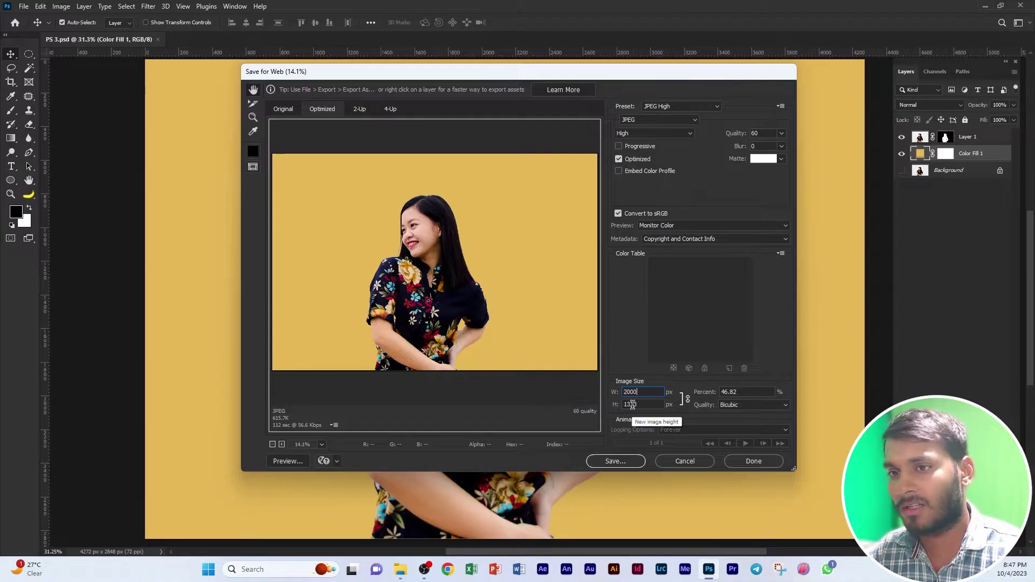
pyautogui.click(688, 399)
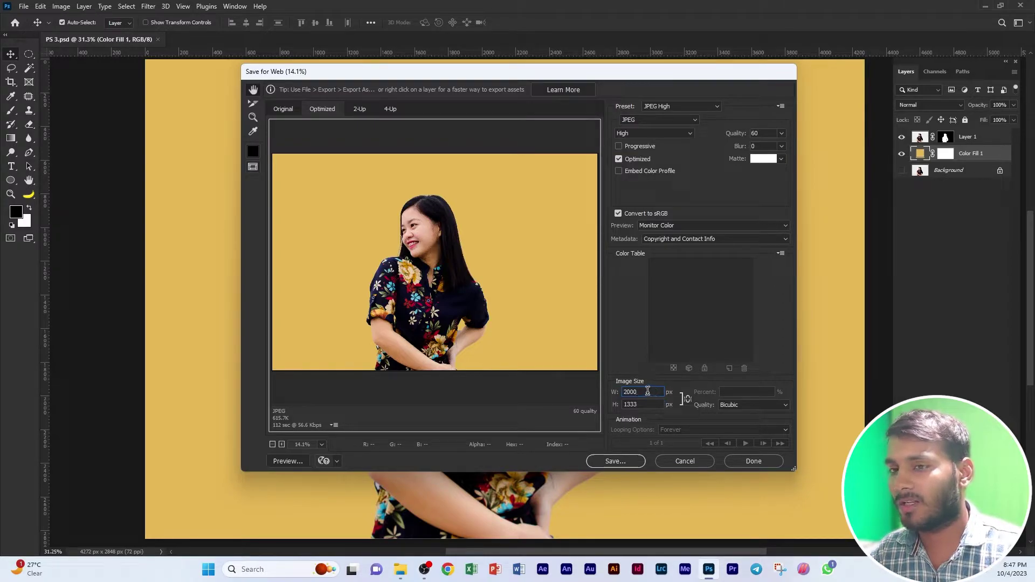
pyautogui.moveTo(653, 393); pyautogui.dragTo(619, 395)
pyautogui.write('30')
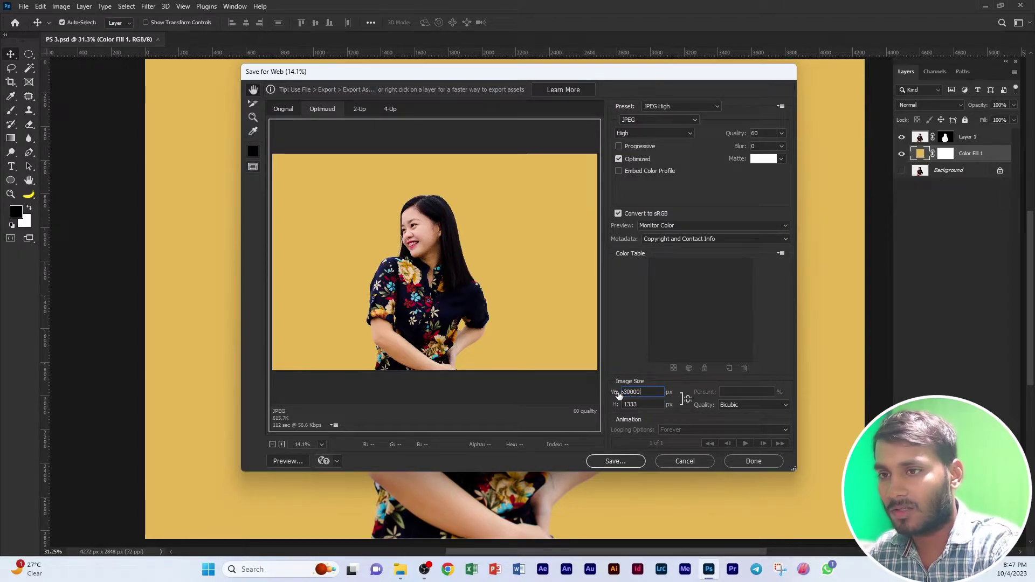
pyautogui.press('BackSpace')
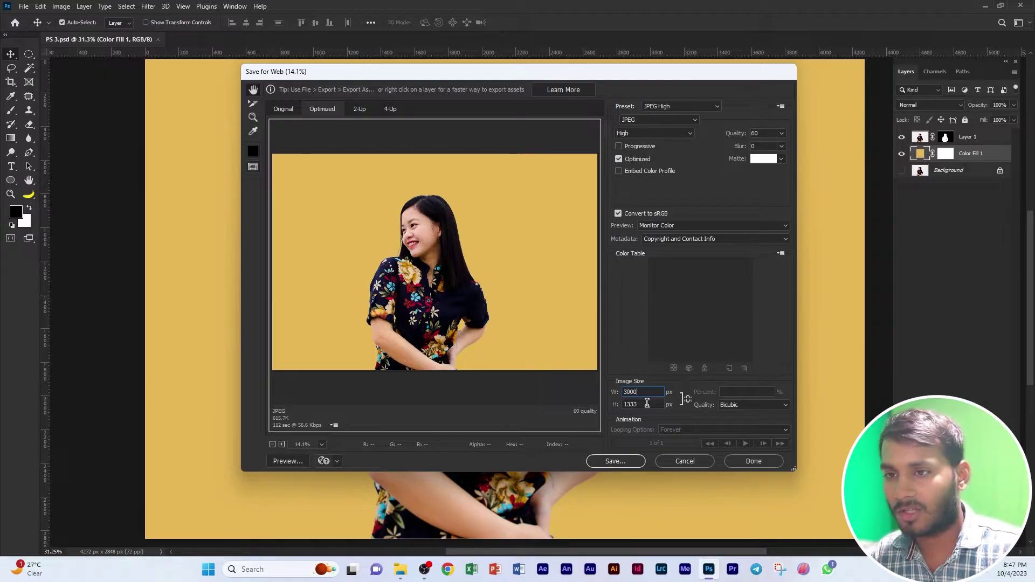
pyautogui.click(625, 406)
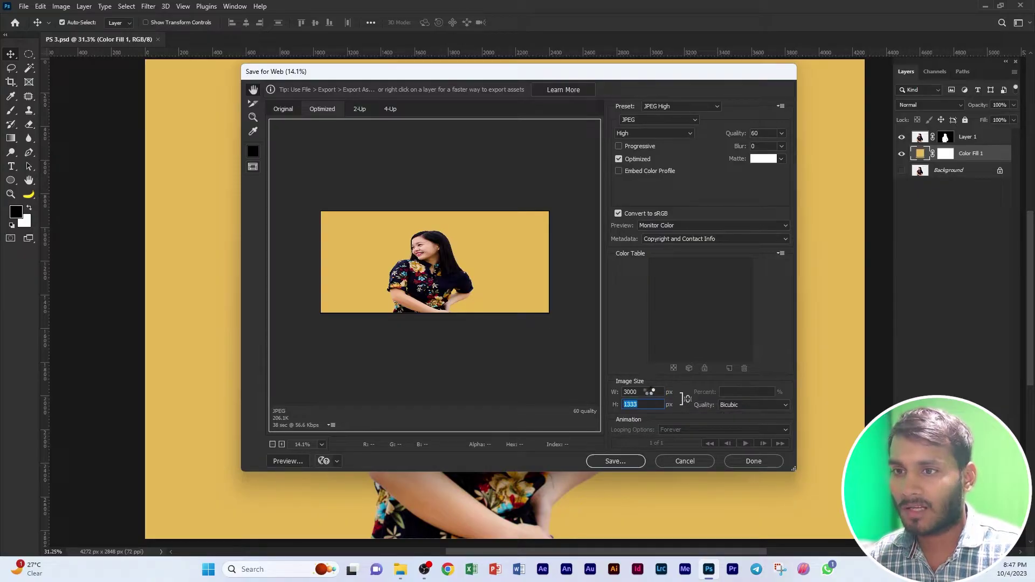
pyautogui.click(685, 399)
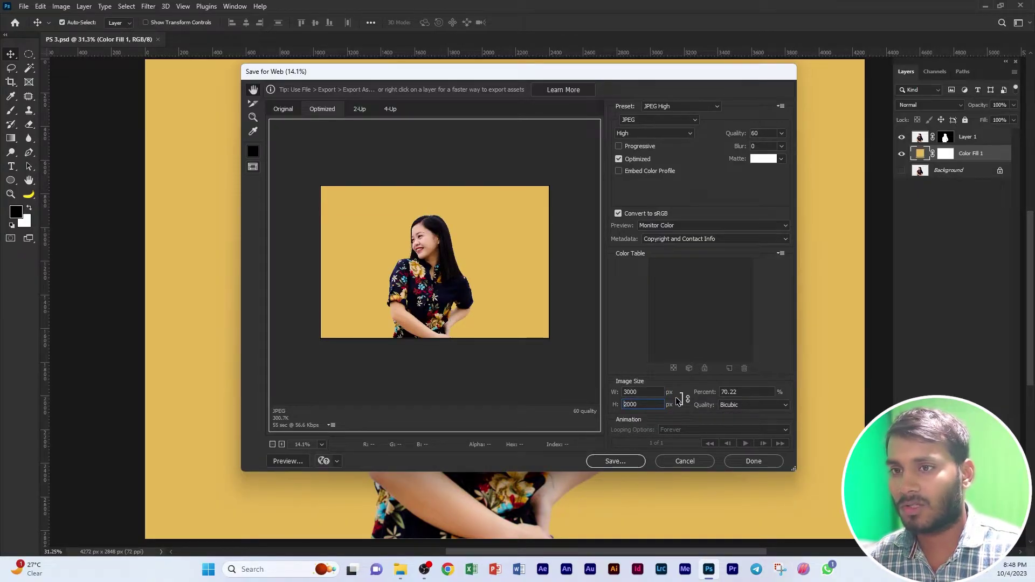
pyautogui.click(649, 392)
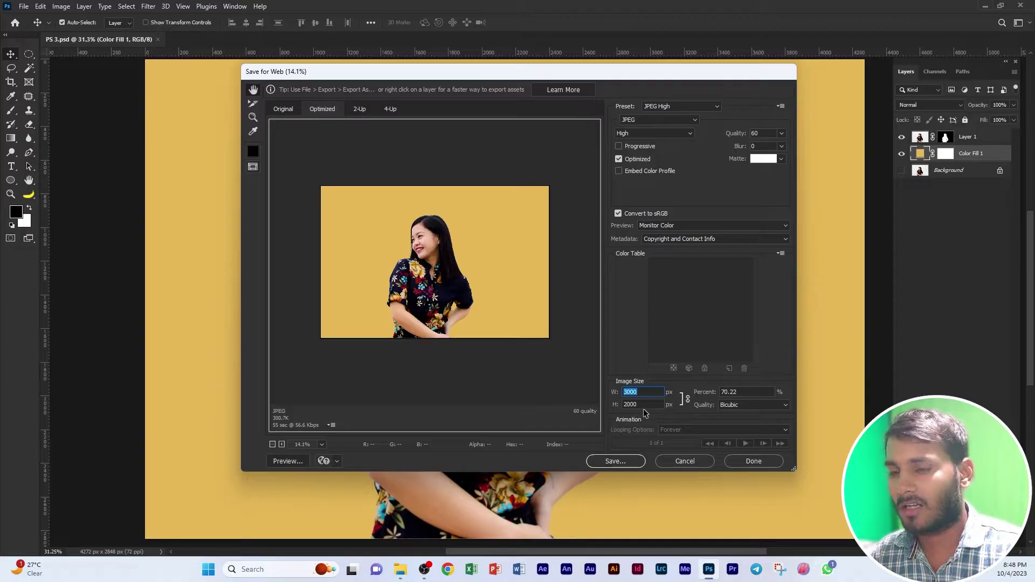
pyautogui.moveTo(647, 392); pyautogui.dragTo(632, 392)
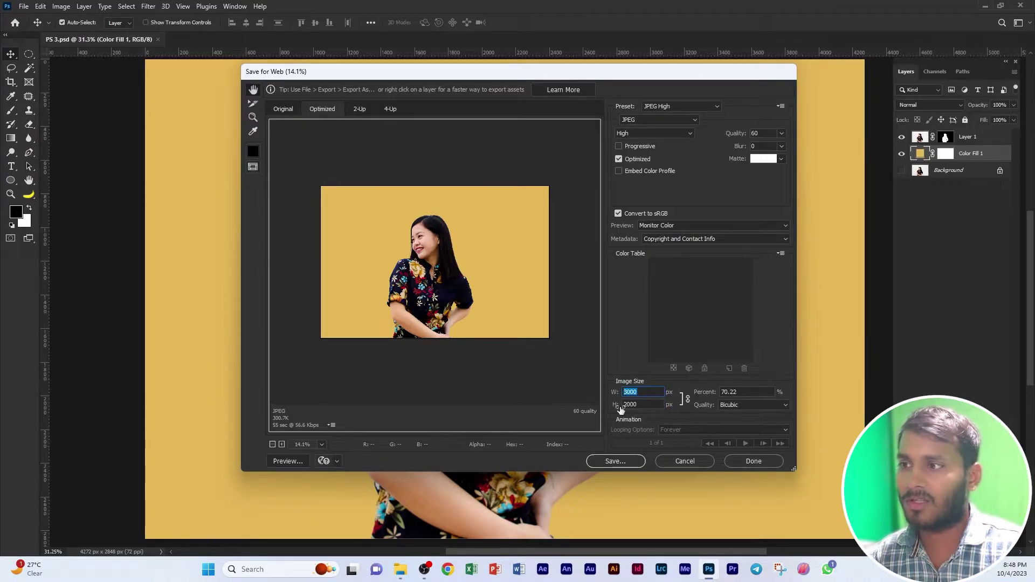
# Save the optimized JPEG as PS-3.jpg in the Open In Photoshop\Workspace folder
pyautogui.click(613, 462)
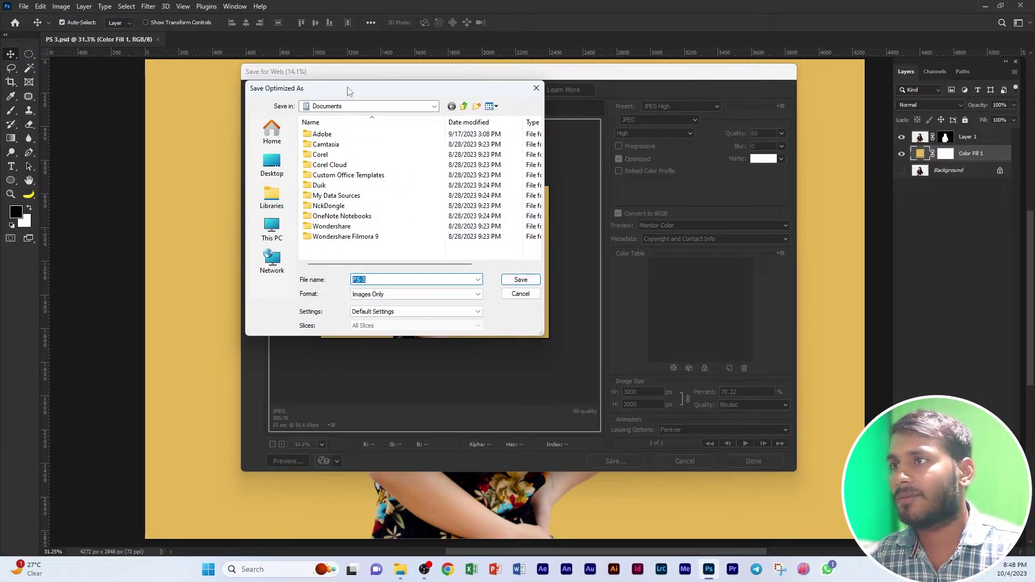
pyautogui.moveTo(347, 92)
pyautogui.mouseDown()
pyautogui.moveTo(592, 119)
pyautogui.moveTo(354, 113)
pyautogui.mouseUp()
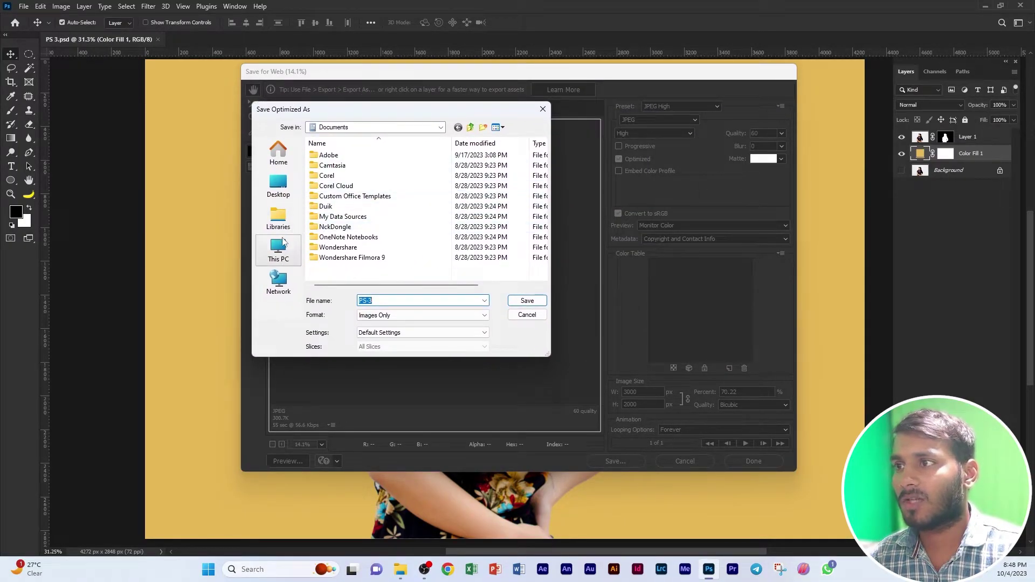
pyautogui.click(278, 185)
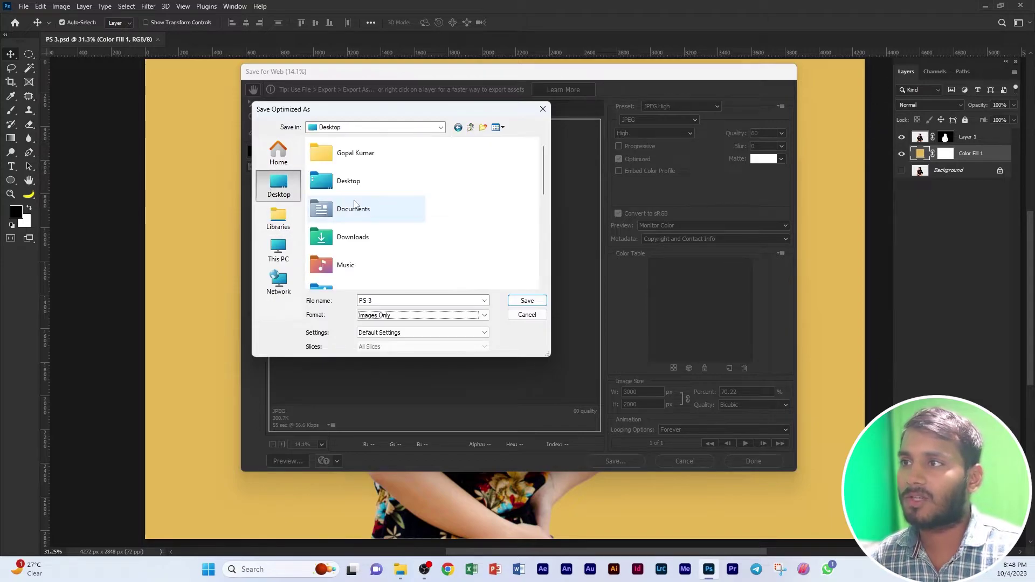
pyautogui.moveTo(543, 169); pyautogui.dragTo(544, 257)
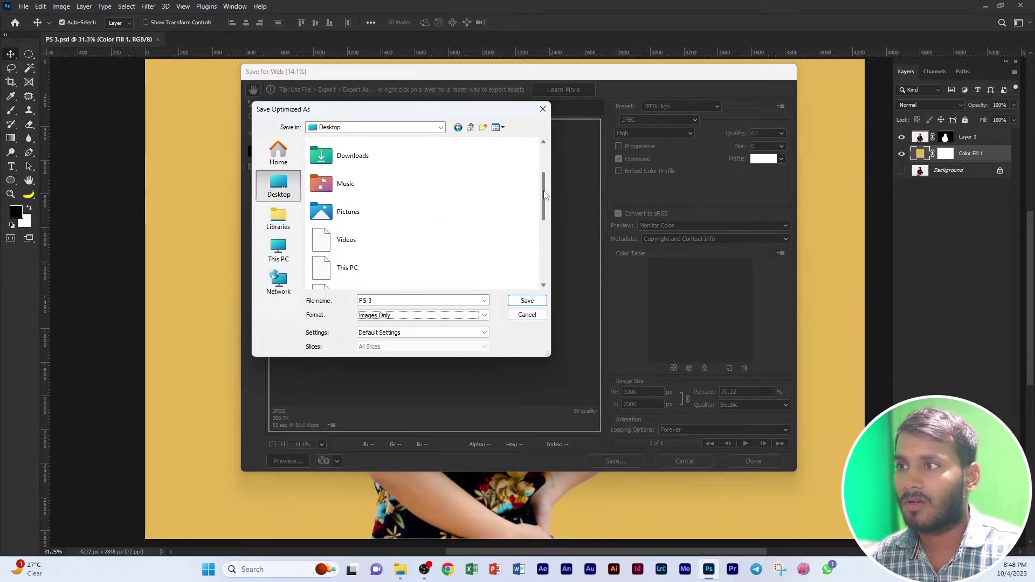
pyautogui.hotkey('alt', 'Tab')
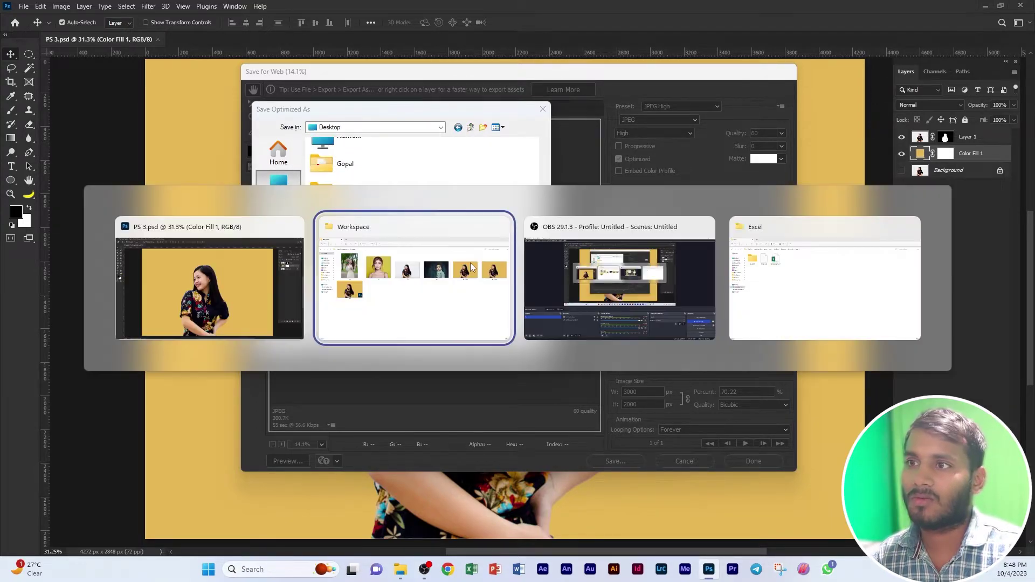
pyautogui.hotkey('alt', 'Tab')
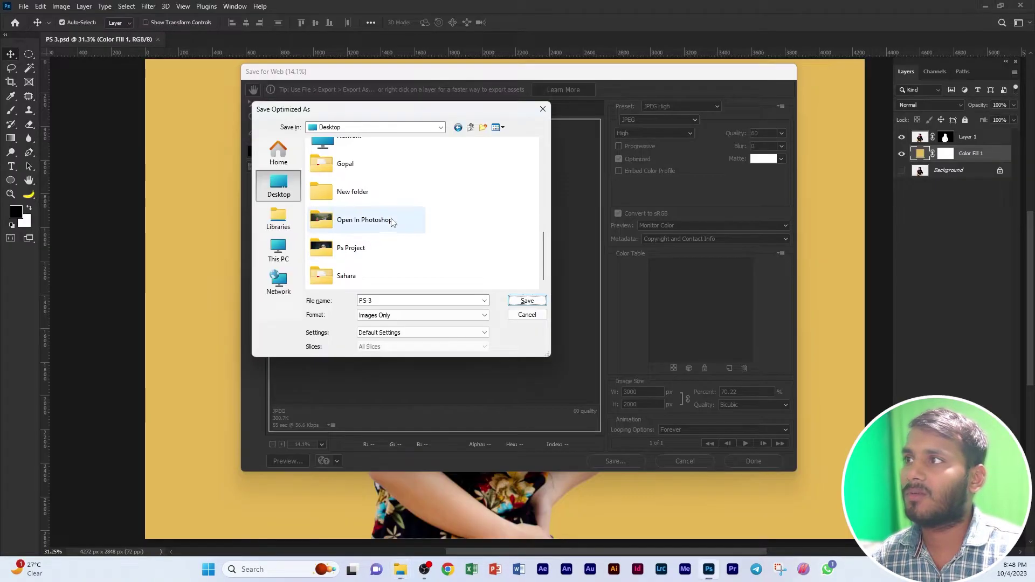
pyautogui.doubleClick(377, 221)
pyautogui.doubleClick(335, 164)
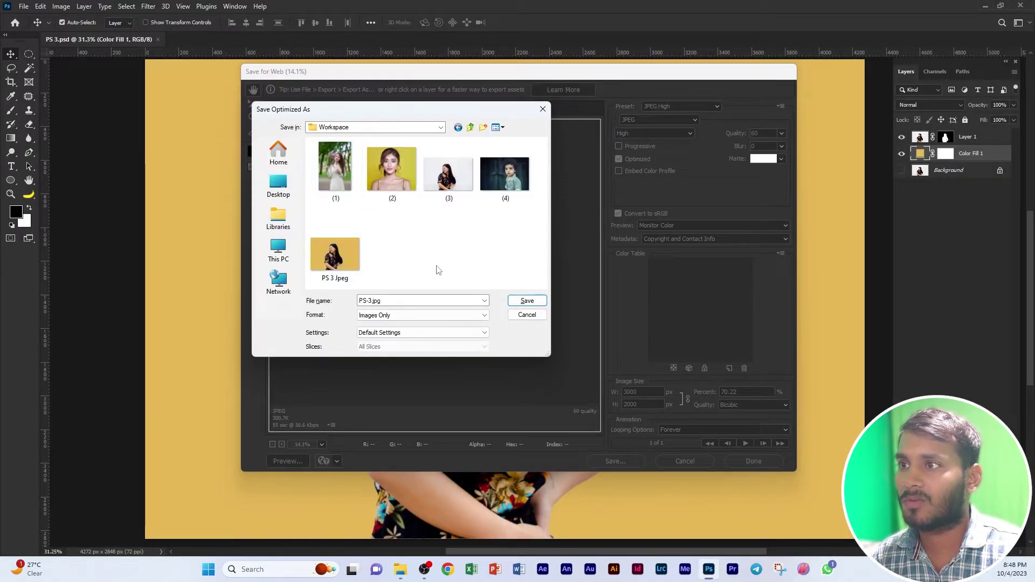
pyautogui.click(394, 300)
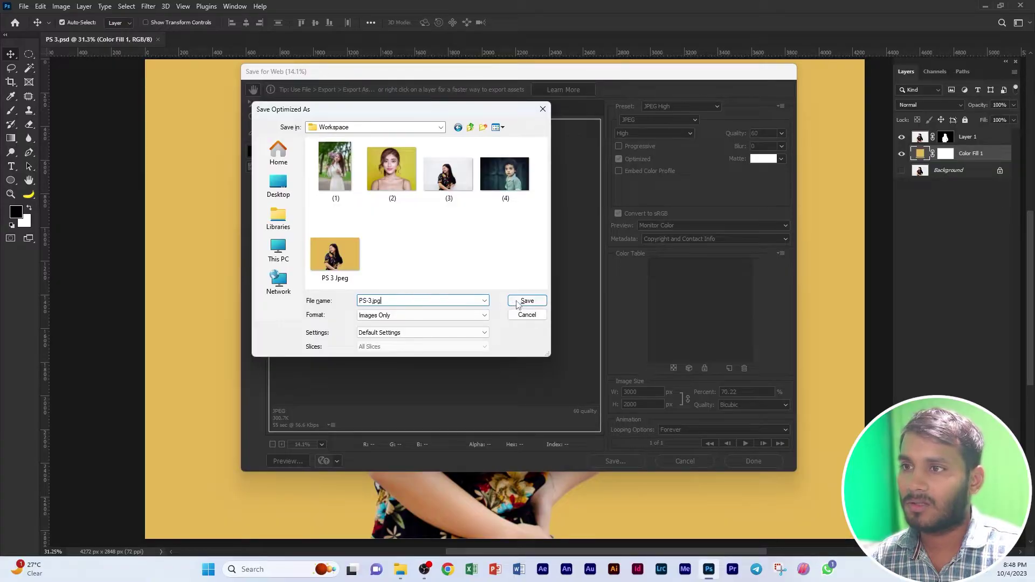
pyautogui.click(523, 301)
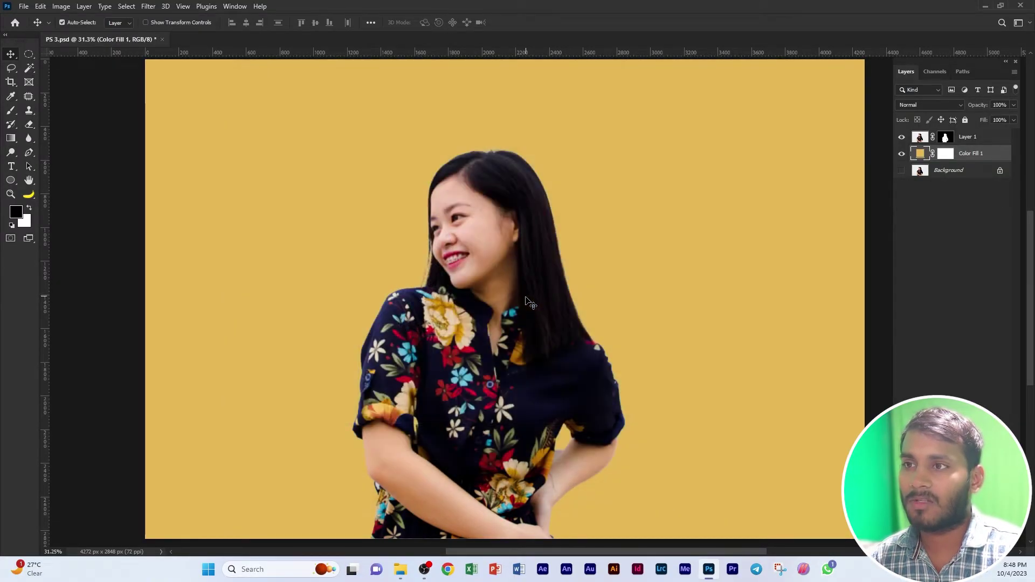
pyautogui.hotkey('alt', 'Tab')
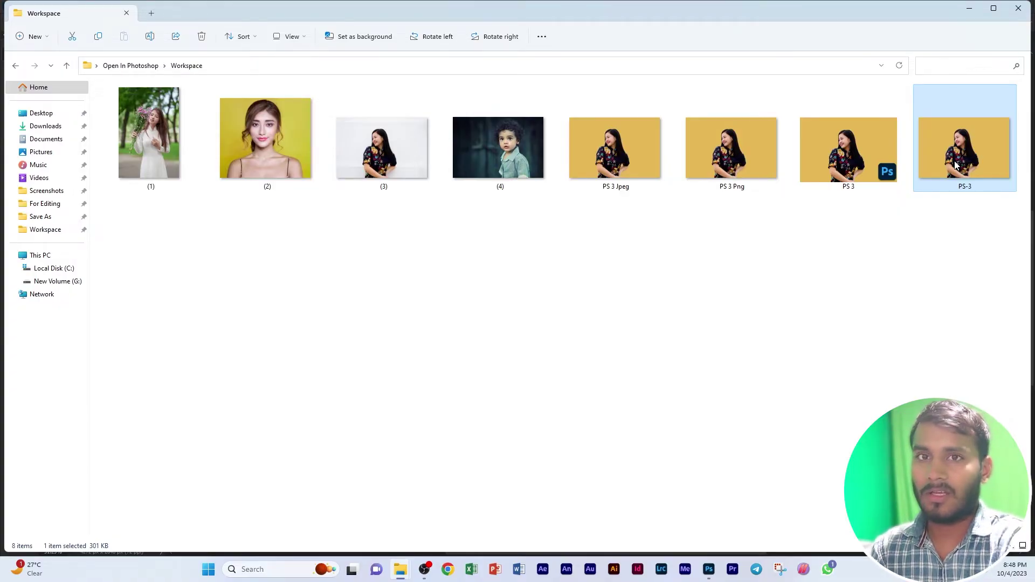
# Rename the newest PS-3 export to 'PS-3 ex'
pyautogui.click(955, 165)
pyautogui.write('E')
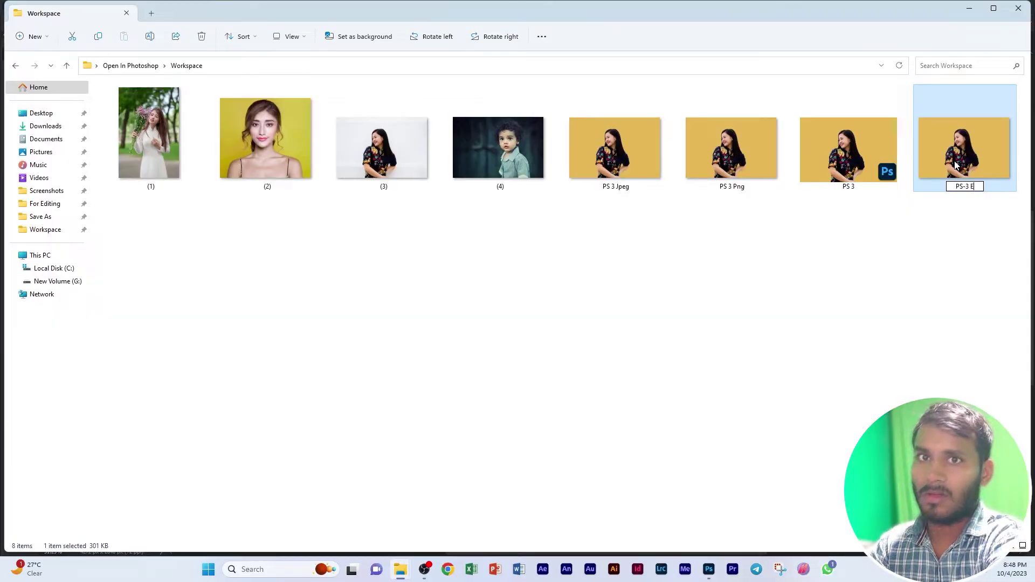
pyautogui.write('ex')
pyautogui.press('Return')
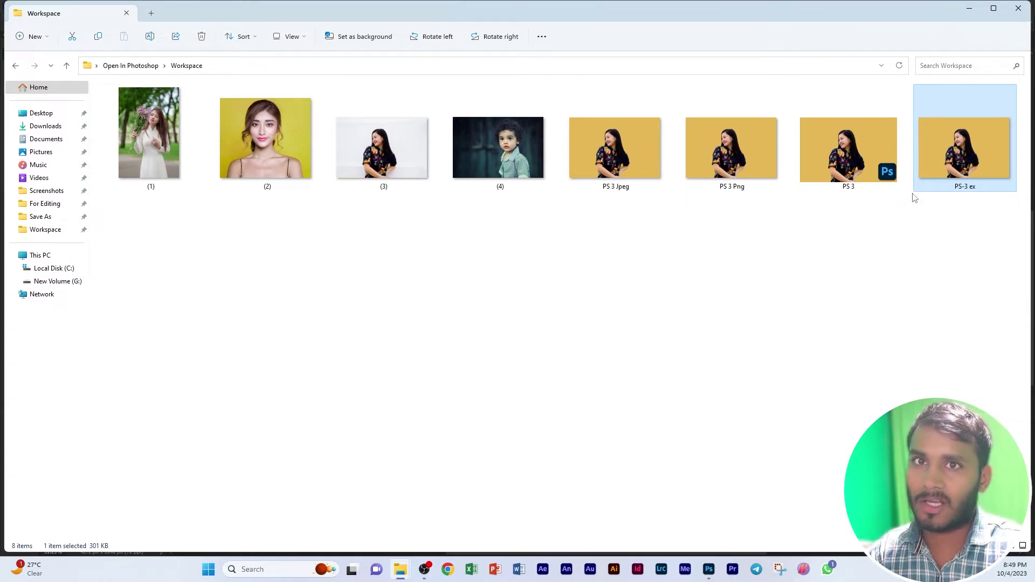
# Compare PS 3 Png (3.34 MB) and PS 3 Jpeg (1.95 MB) with the 301 KB PS-3 ex, then return to Photoshop
pyautogui.click(747, 162)
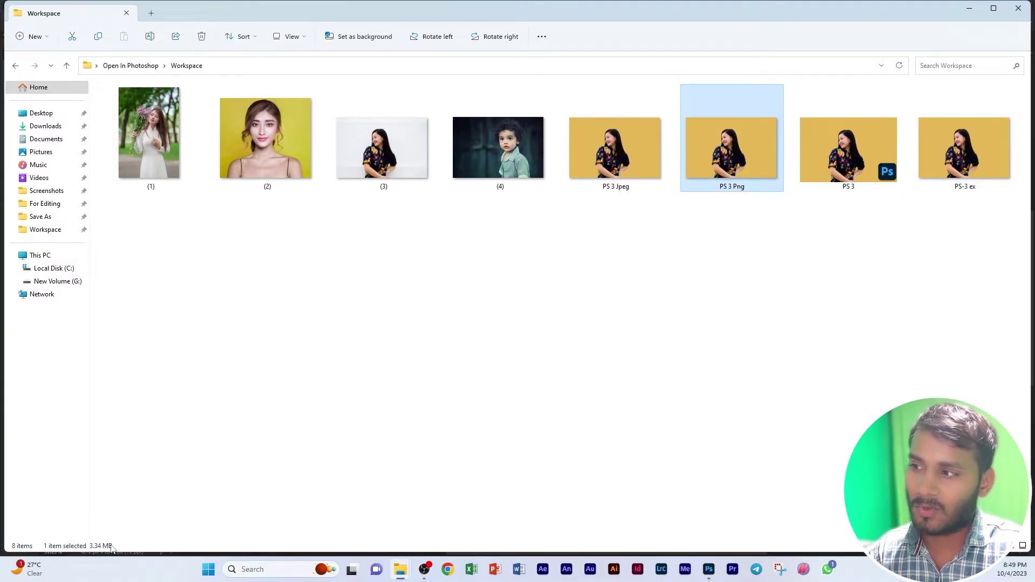
pyautogui.click(640, 174)
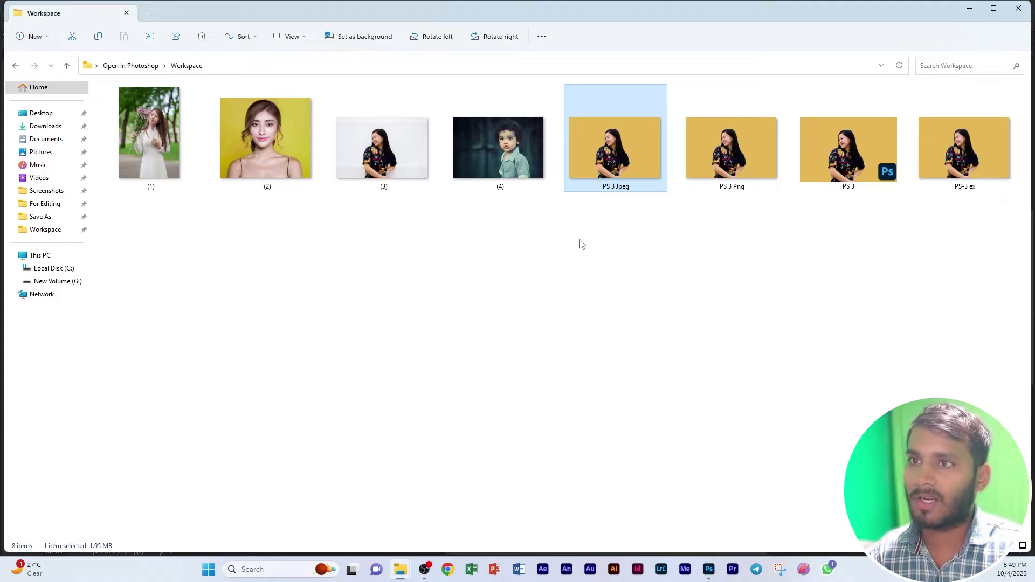
pyautogui.press('End')
pyautogui.hotkey('alt', 'Tab')
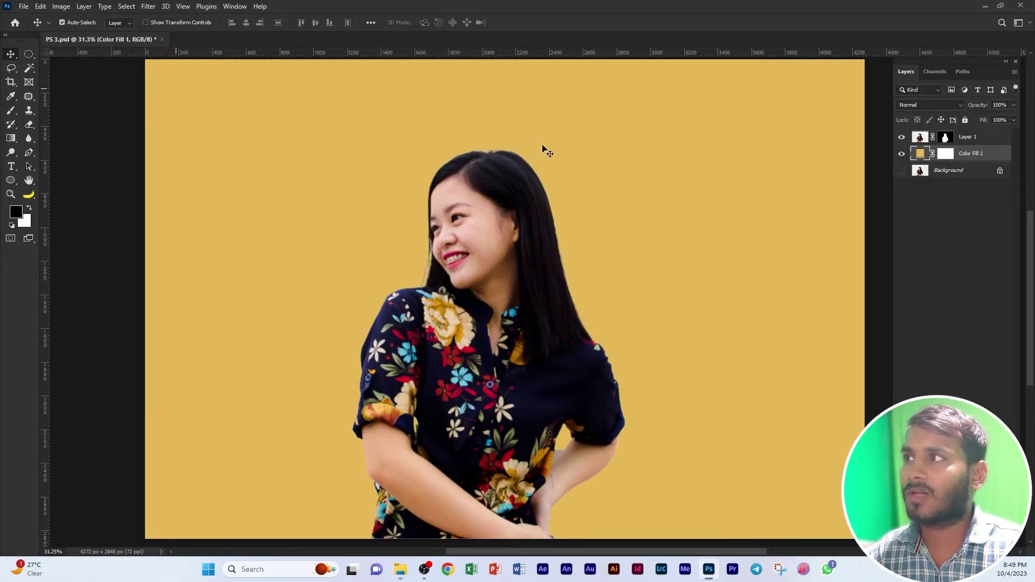
pyautogui.hotkey('alt', 'Tab')
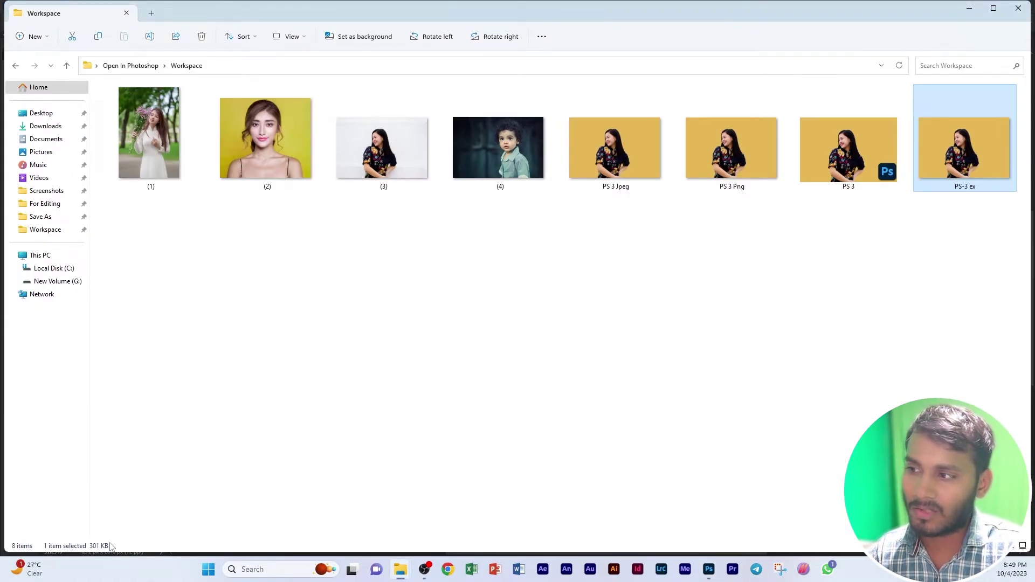
pyautogui.hotkey('alt', 'Tab')
pyautogui.hotkey('alt', 'Tab')
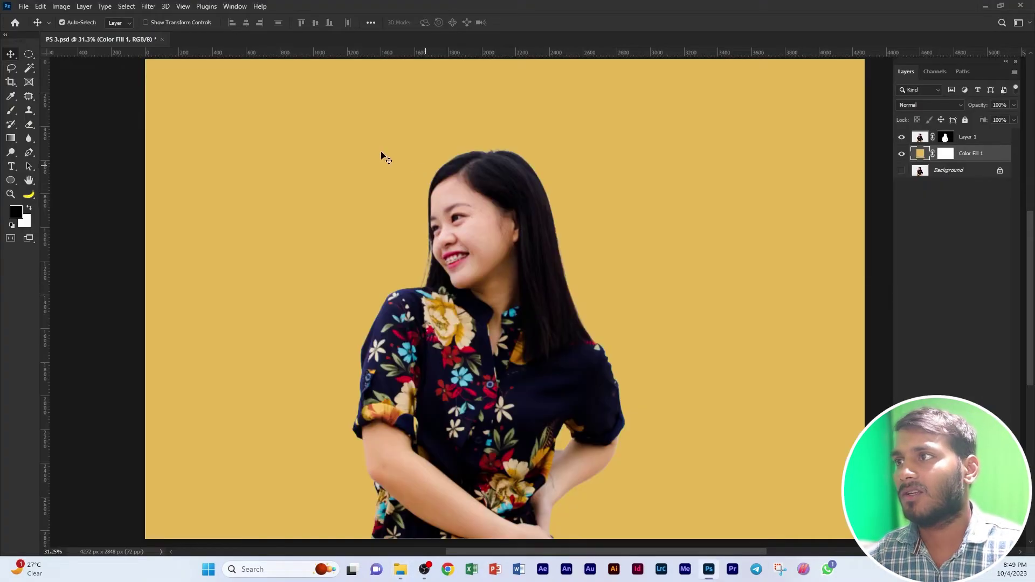
# Reopen Save for Web set to PNG-8 with 256 colours, fitting the whole portrait in the preview
pyautogui.click(24, 6)
pyautogui.moveTo(36, 173)
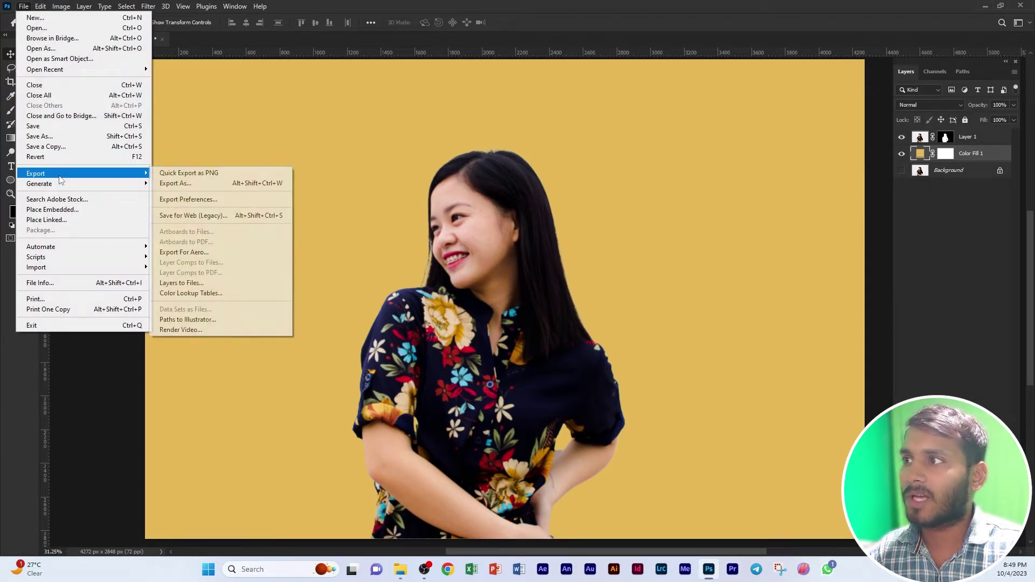
pyautogui.click(193, 215)
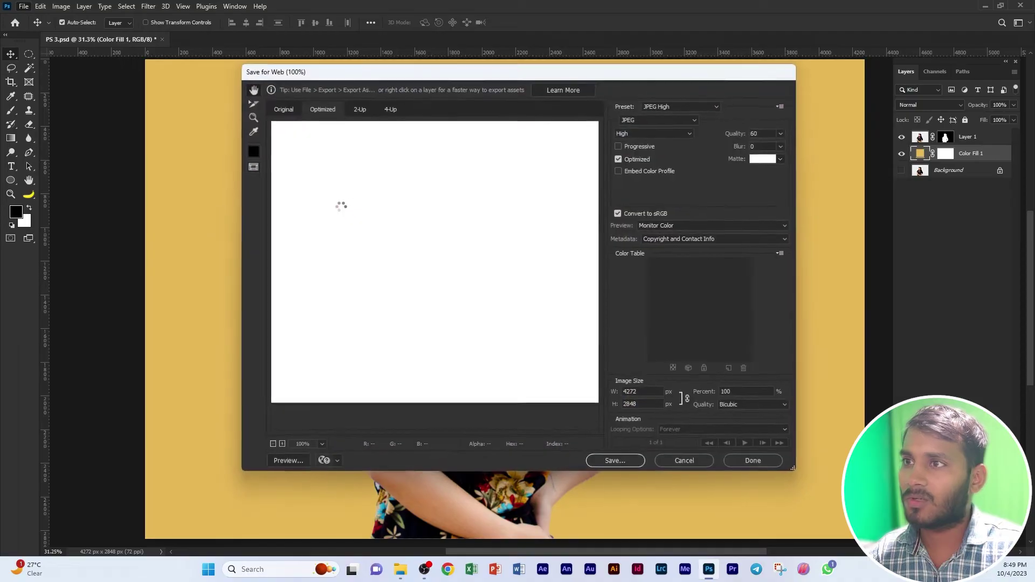
pyautogui.click(649, 119)
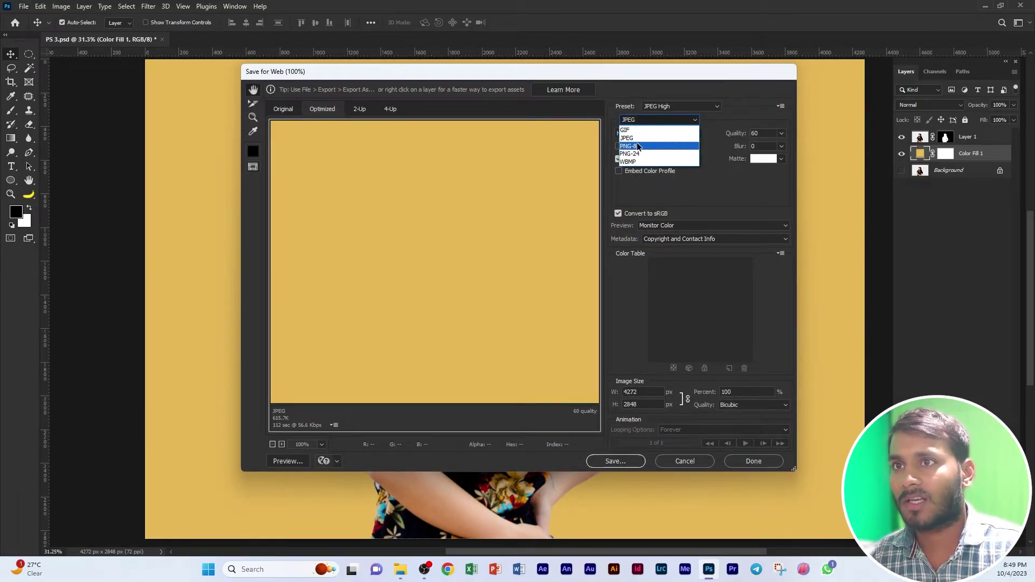
pyautogui.click(637, 146)
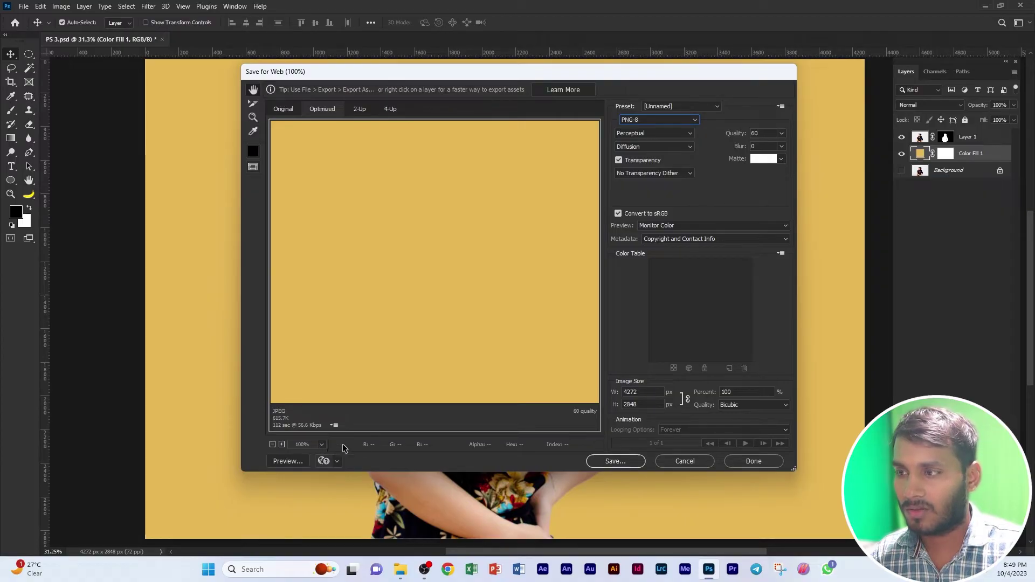
pyautogui.click(321, 444)
pyautogui.click(331, 423)
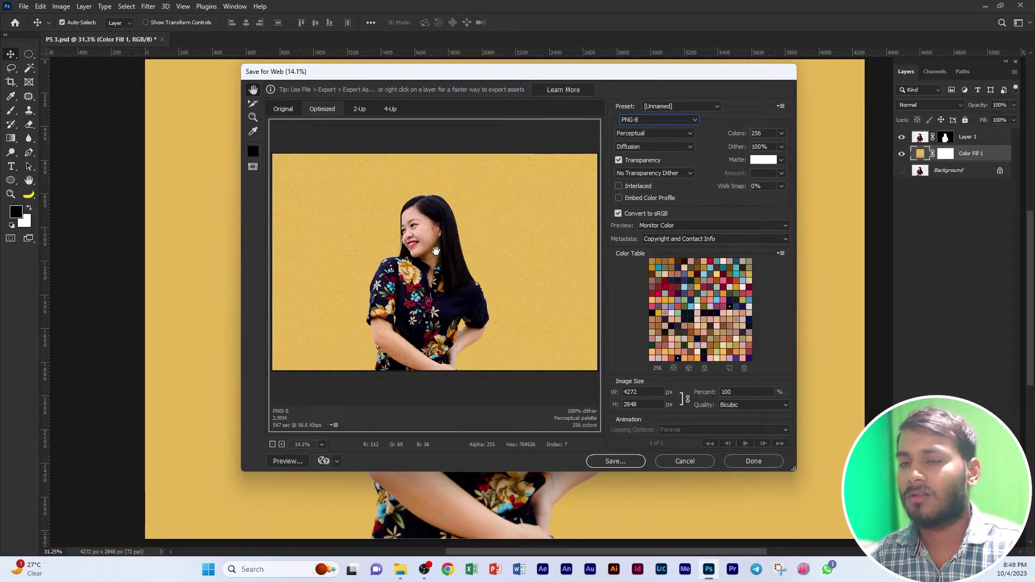
pyautogui.click(658, 120)
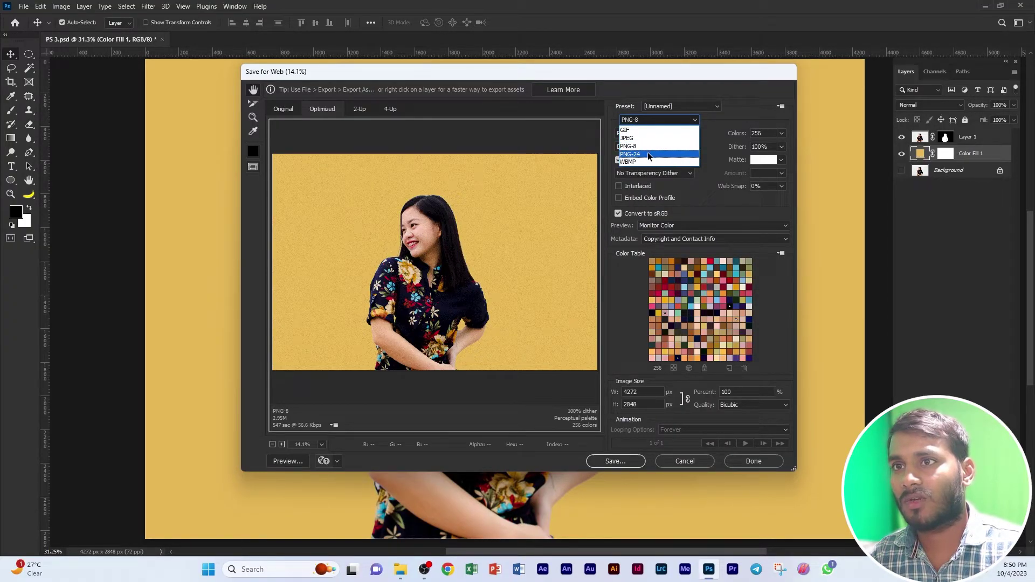
pyautogui.click(628, 146)
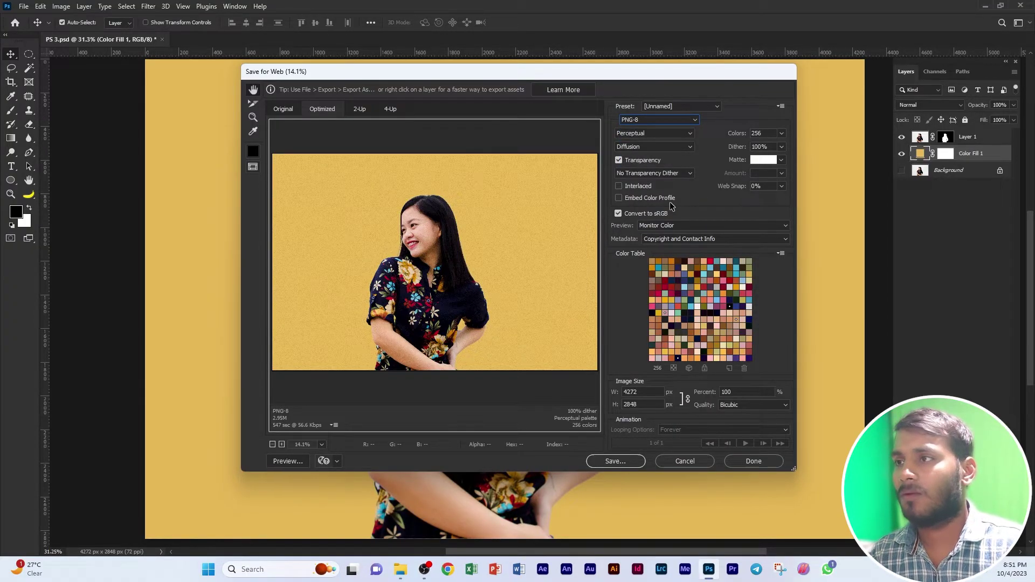
pyautogui.click(645, 123)
pyautogui.click(633, 144)
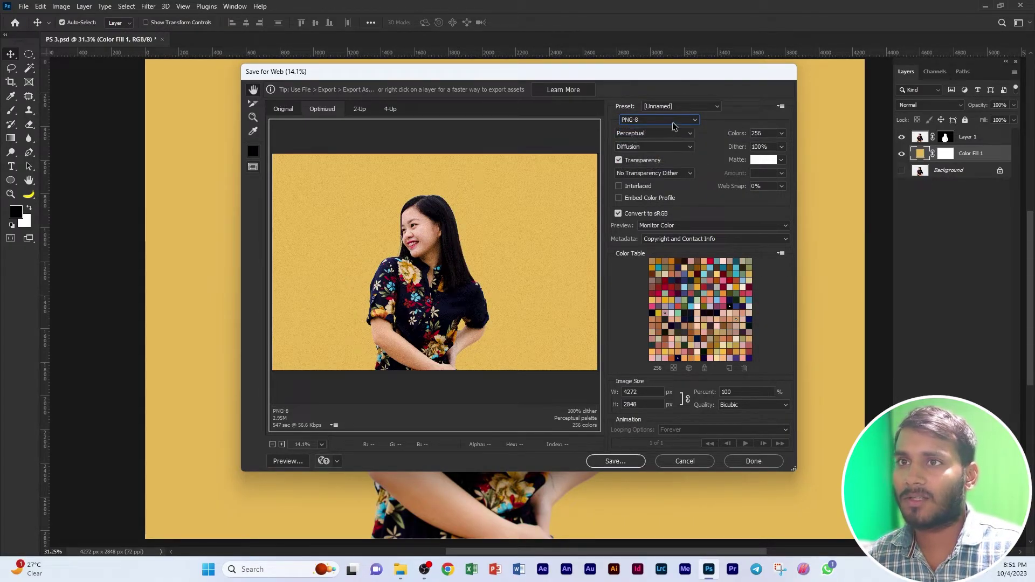
pyautogui.hotkey('alt', 'Tab')
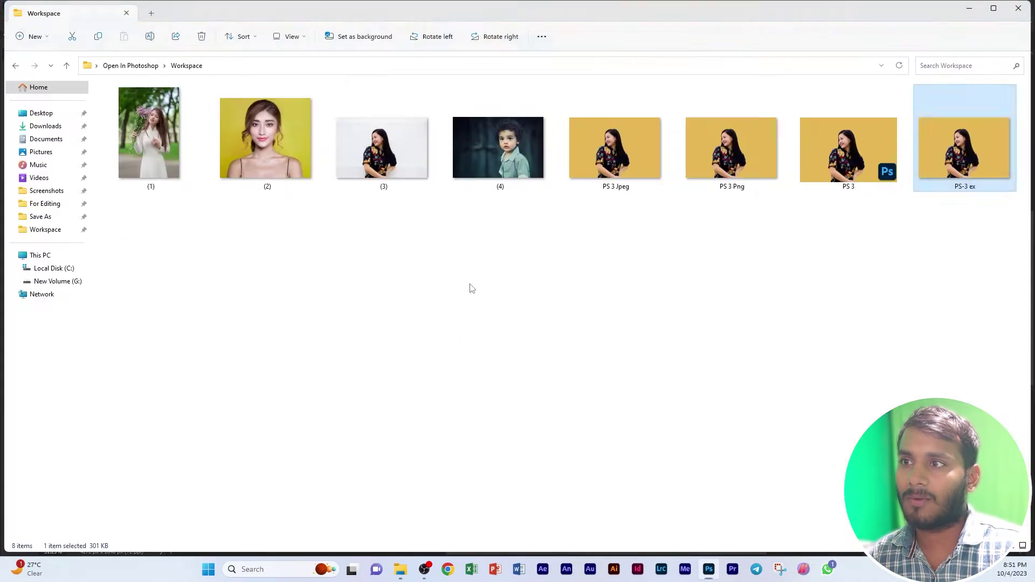
# Return to Photoshop's PNG-8 Save for Web window
pyautogui.hotkey('alt', 'Tab')
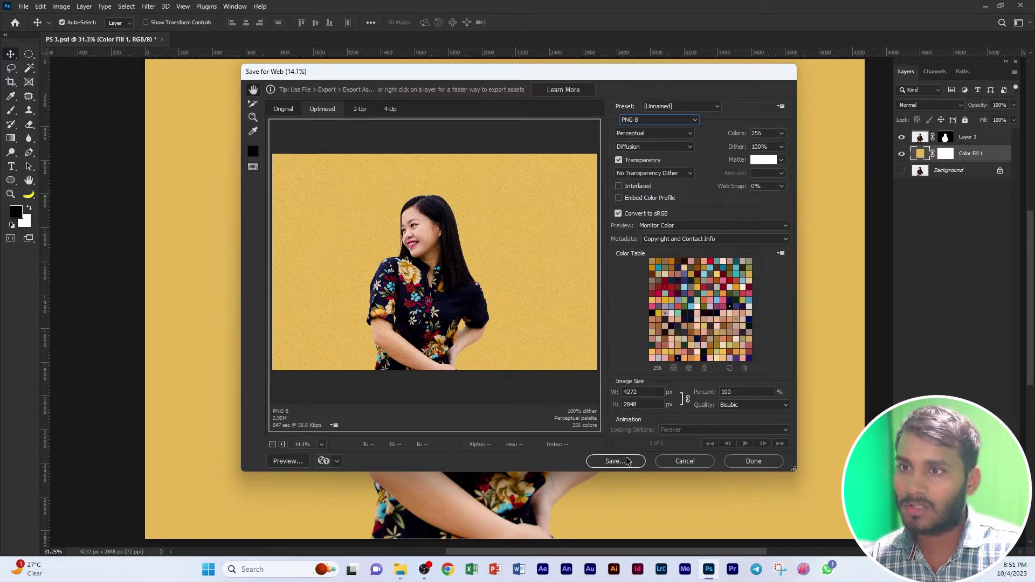
# Resize the PNG-8 export to 2000 × 1333 px and save it as 'PS-3 png8'
pyautogui.doubleClick(624, 392)
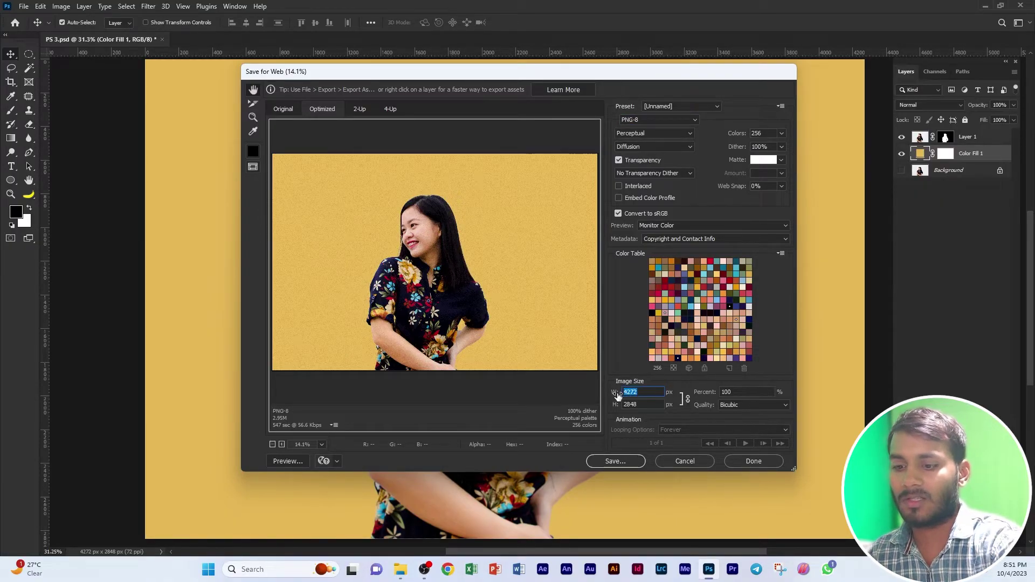
pyautogui.write('2000')
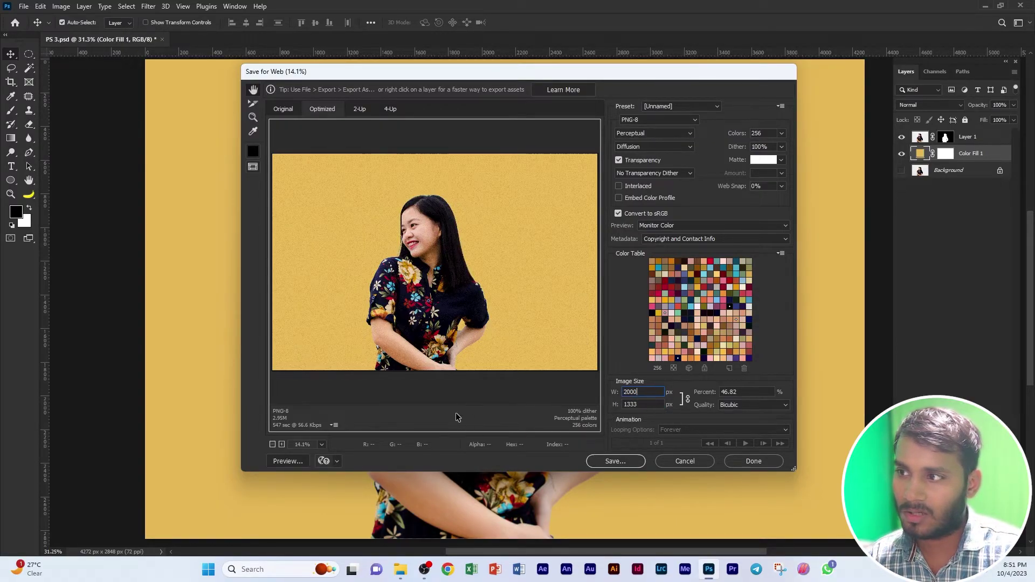
pyautogui.click(638, 404)
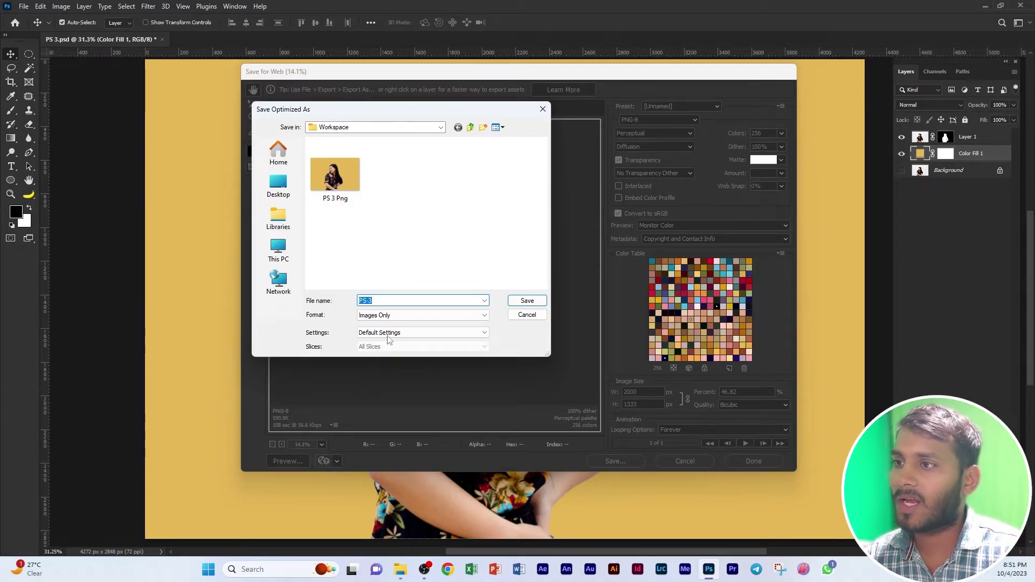
pyautogui.click(388, 300)
pyautogui.write('png')
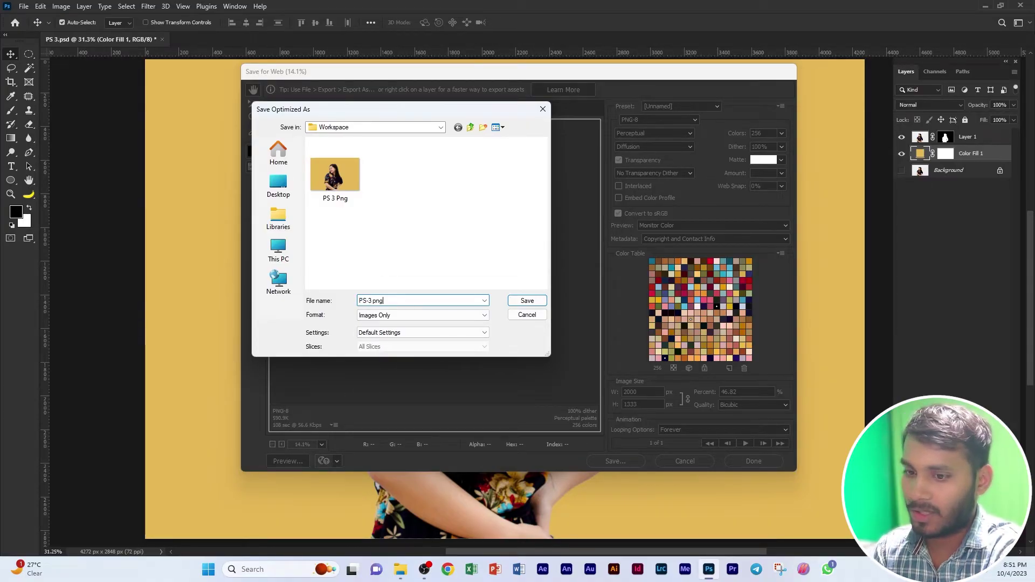
pyautogui.write('8')
pyautogui.click(526, 300)
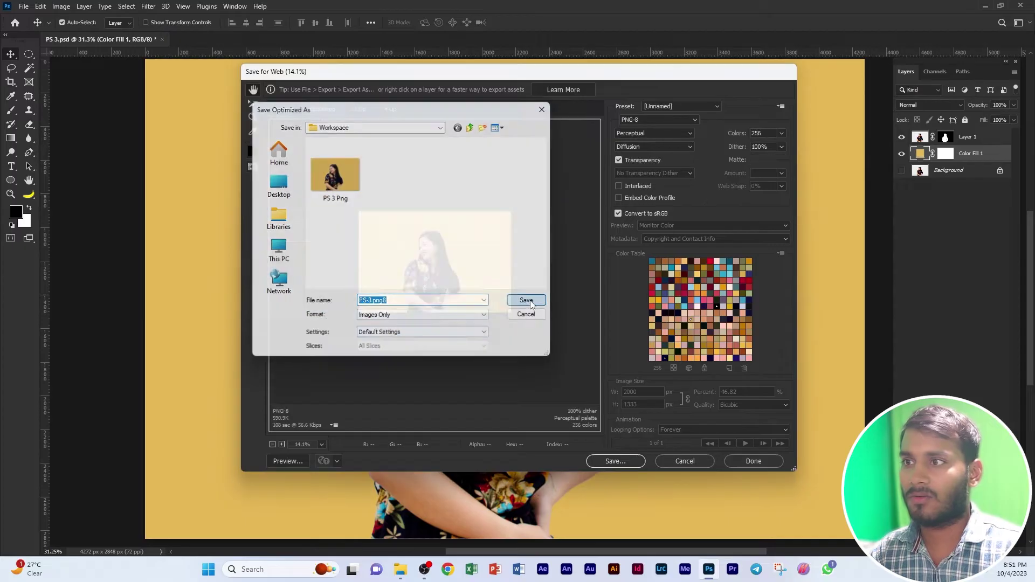
# Check PS-3-png8's 591 KB size against PS-3 ex and preview it
pyautogui.hotkey('alt', 'Tab')
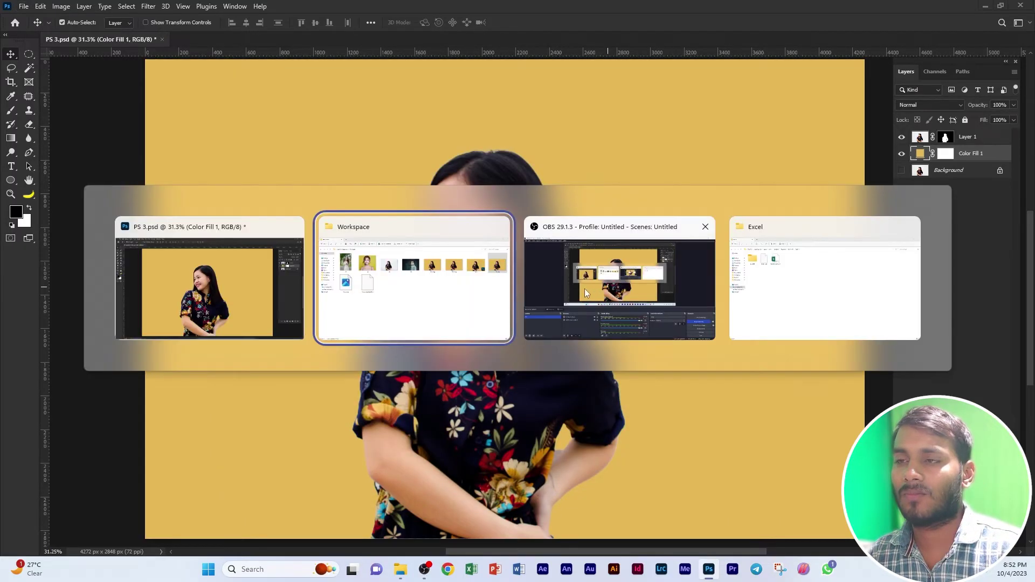
pyautogui.click(163, 263)
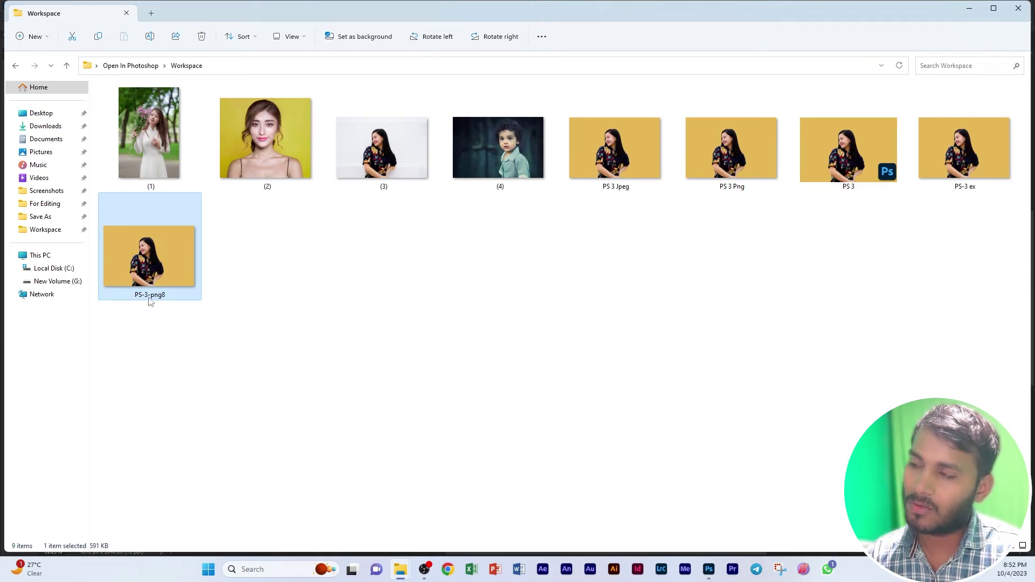
pyautogui.click(957, 164)
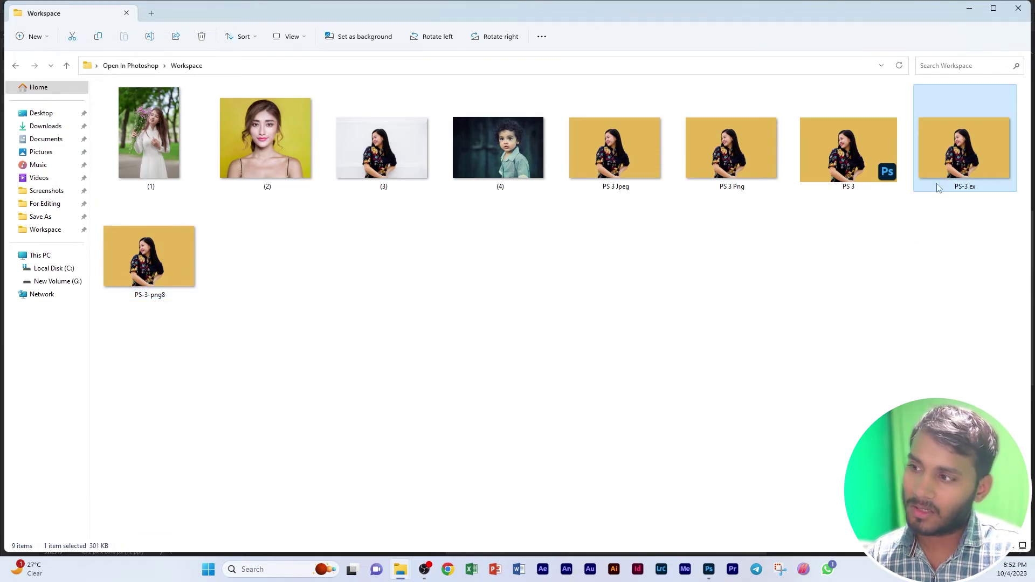
pyautogui.doubleClick(154, 259)
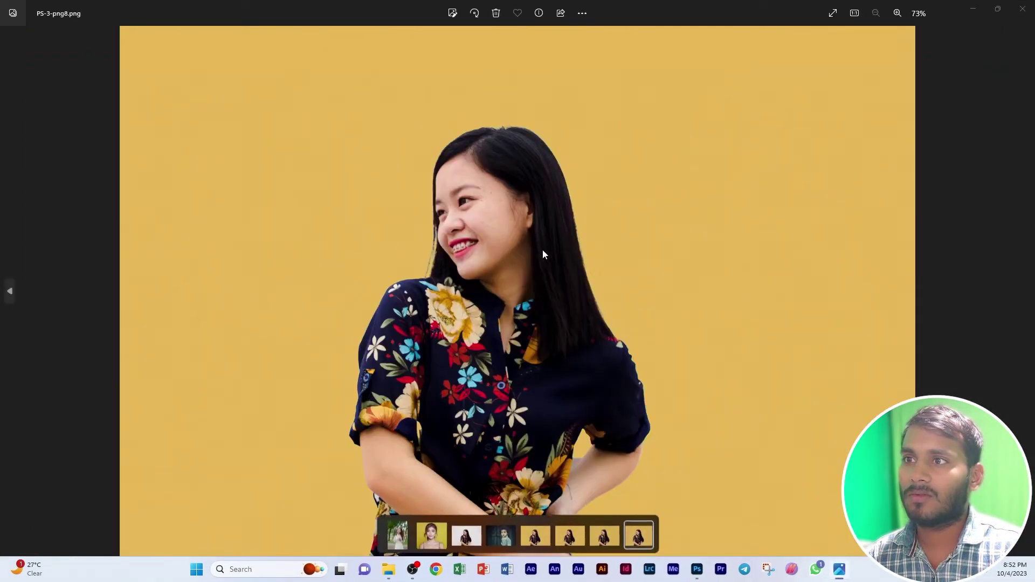
# Preview PS-3 ex in the image viewer, then bring PS 3.psd in Photoshop back to the front
pyautogui.click(1022, 9)
pyautogui.click(979, 155)
pyautogui.doubleClick(979, 156)
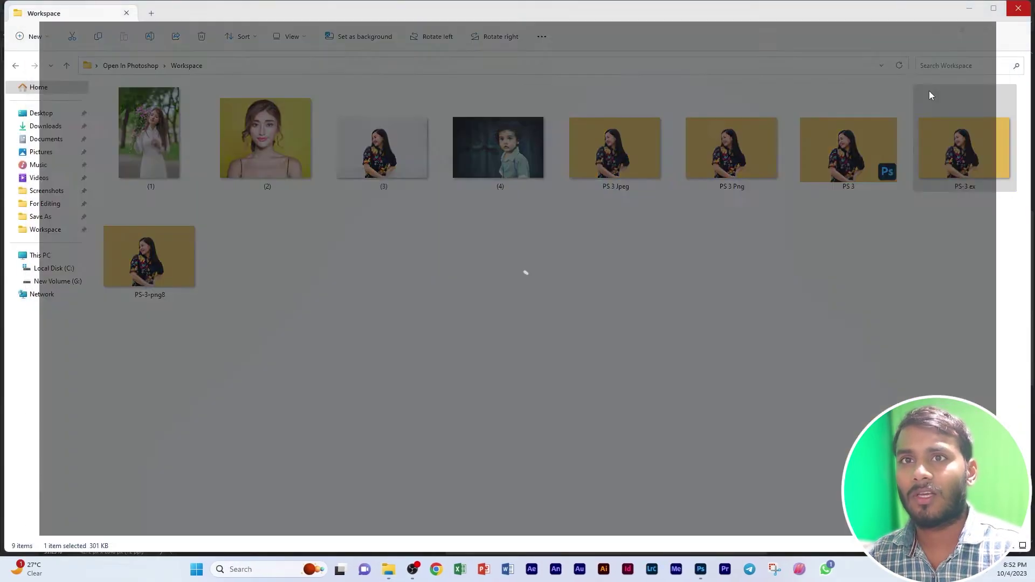
pyautogui.hotkey('alt', 'F4')
pyautogui.hotkey('alt', 'Tab')
pyautogui.press('Escape')
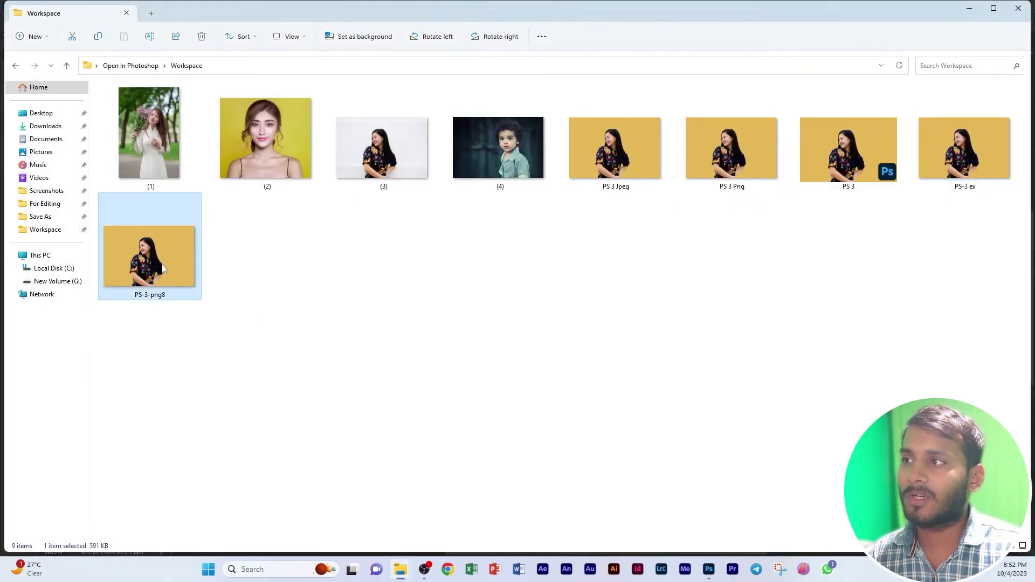
pyautogui.hotkey('alt', 'Tab')
pyautogui.click(478, 259)
# Hide the yellow Color Fill 1 layer and choose PNG-8 in Save for Web (Legacy)
pyautogui.scroll(2, 498, 279)
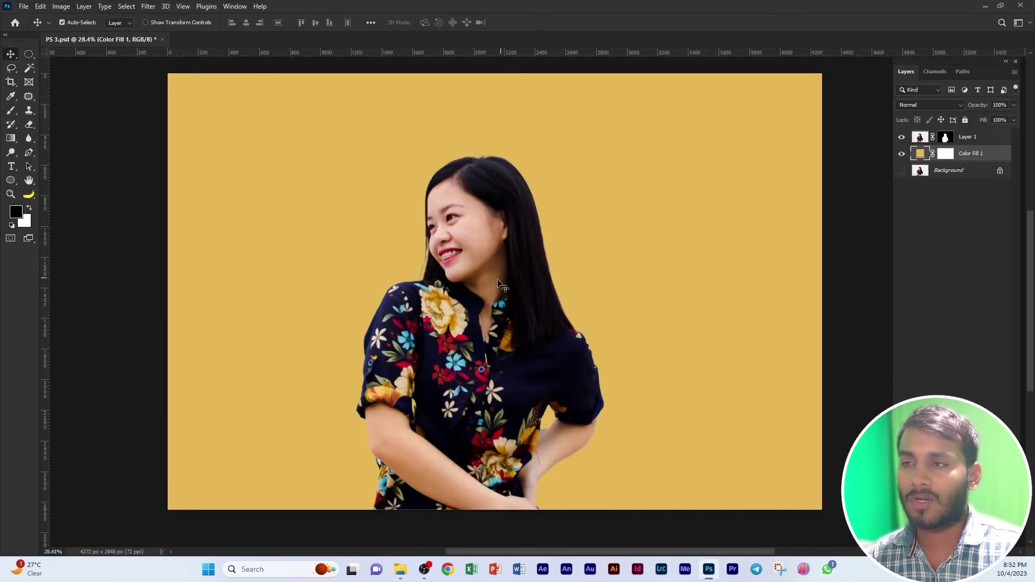
pyautogui.click(902, 155)
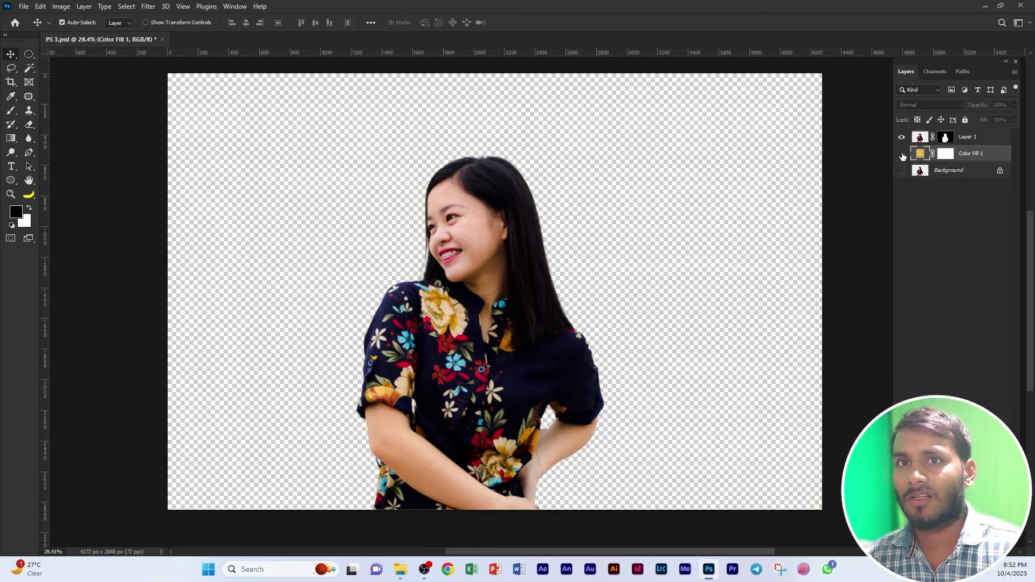
pyautogui.click(24, 6)
pyautogui.moveTo(36, 173)
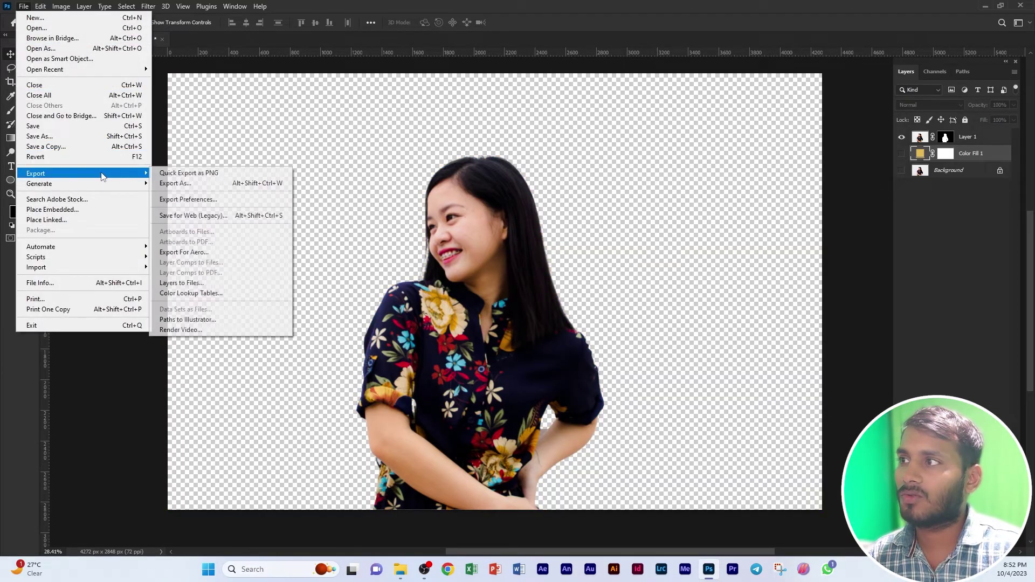
pyautogui.click(209, 215)
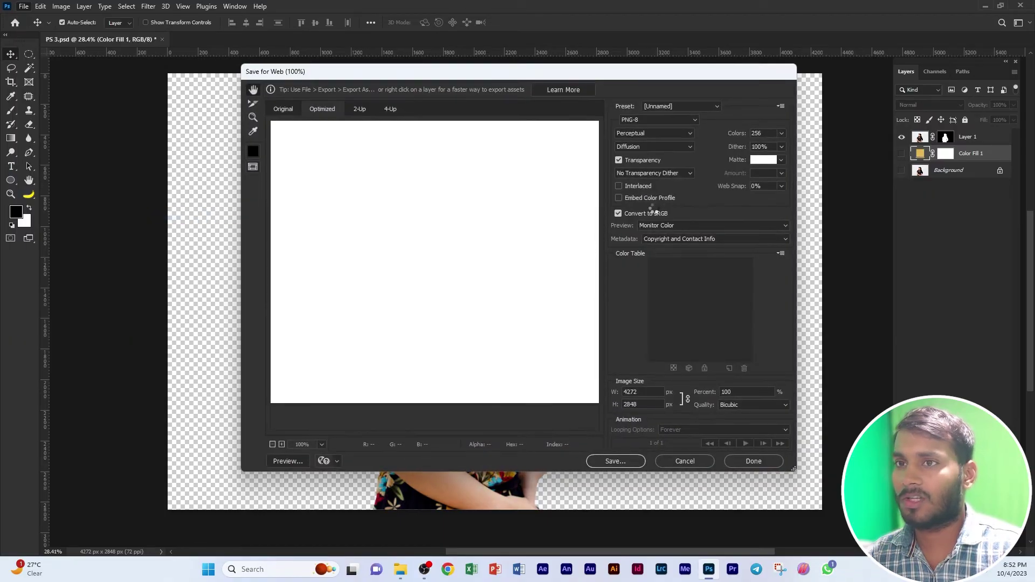
pyautogui.click(651, 121)
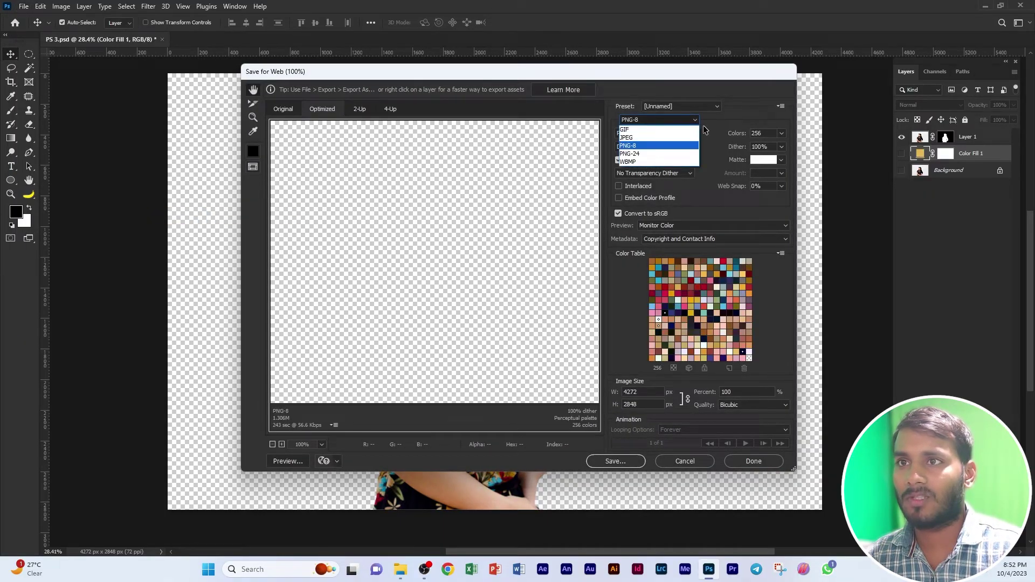
pyautogui.click(658, 146)
# Fit the preview and save the transparent PNG-8 as PS-3-Trans in Workspace
pyautogui.click(322, 444)
pyautogui.click(326, 419)
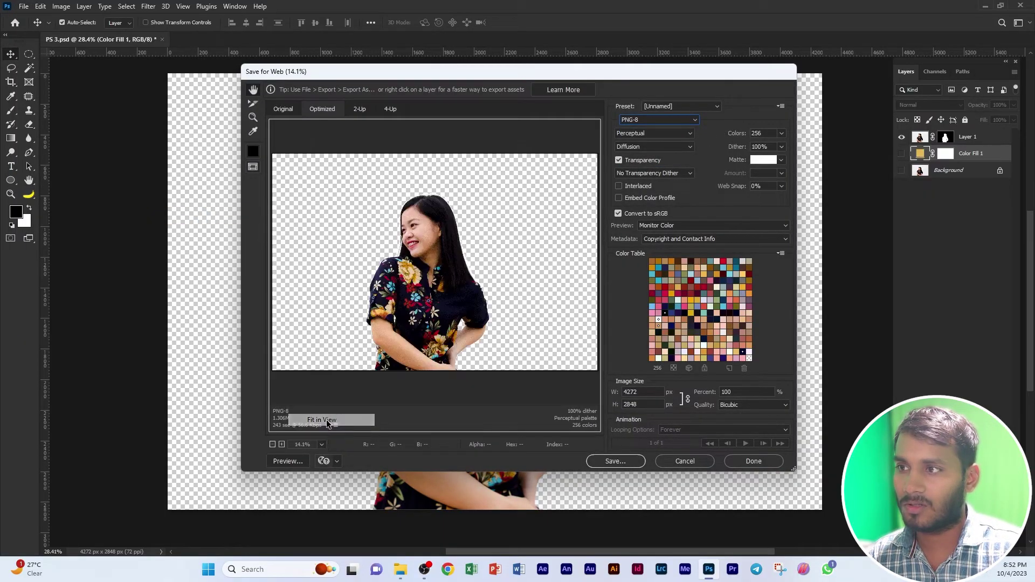
pyautogui.click(619, 461)
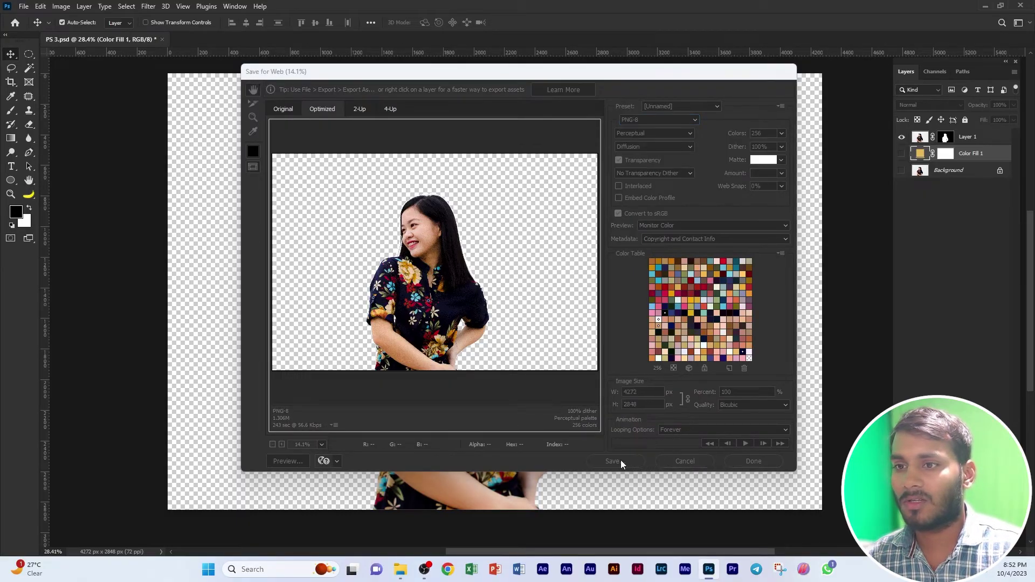
pyautogui.click(398, 300)
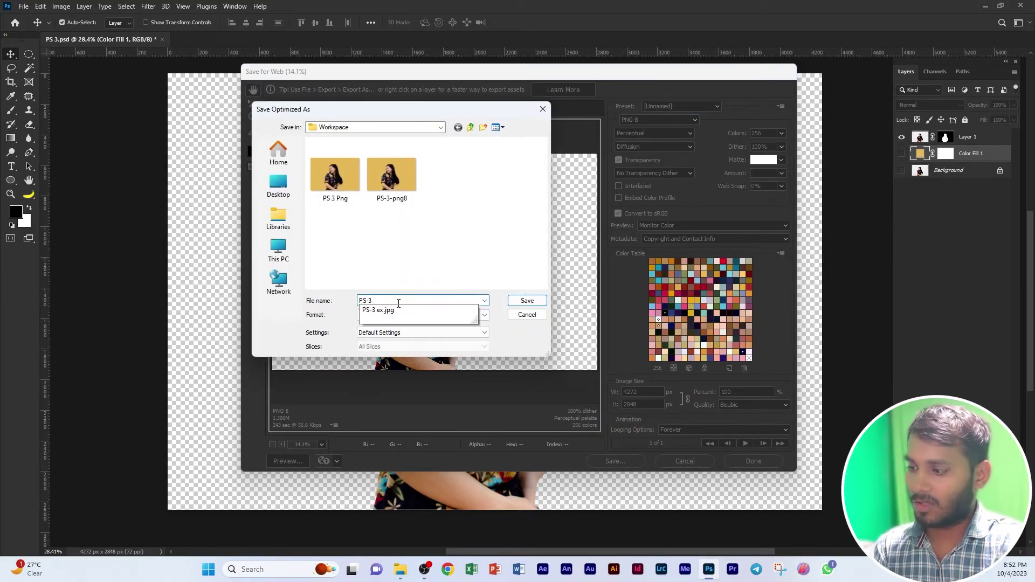
pyautogui.write(' Trans')
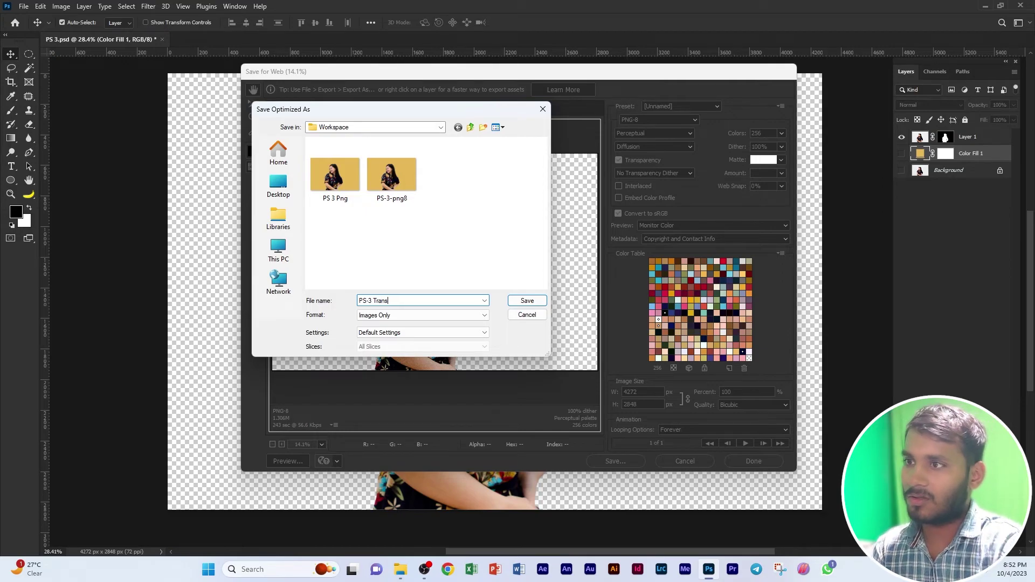
pyautogui.click(522, 301)
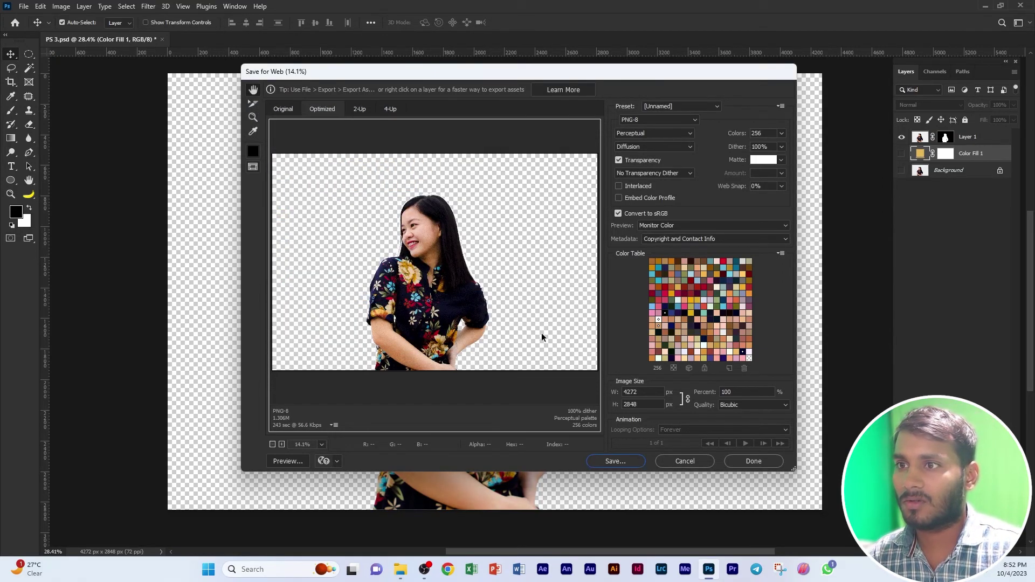
pyautogui.hotkey('alt', 'Tab')
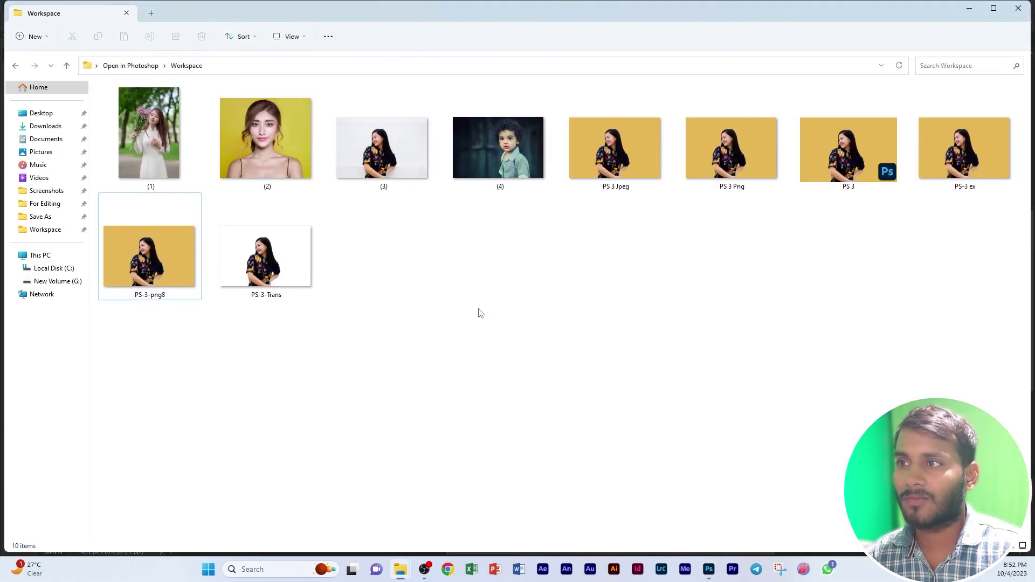
# Select PS-3-Trans (1.30 MB) with the other PS-3 exports to compare file sizes
pyautogui.click(272, 270)
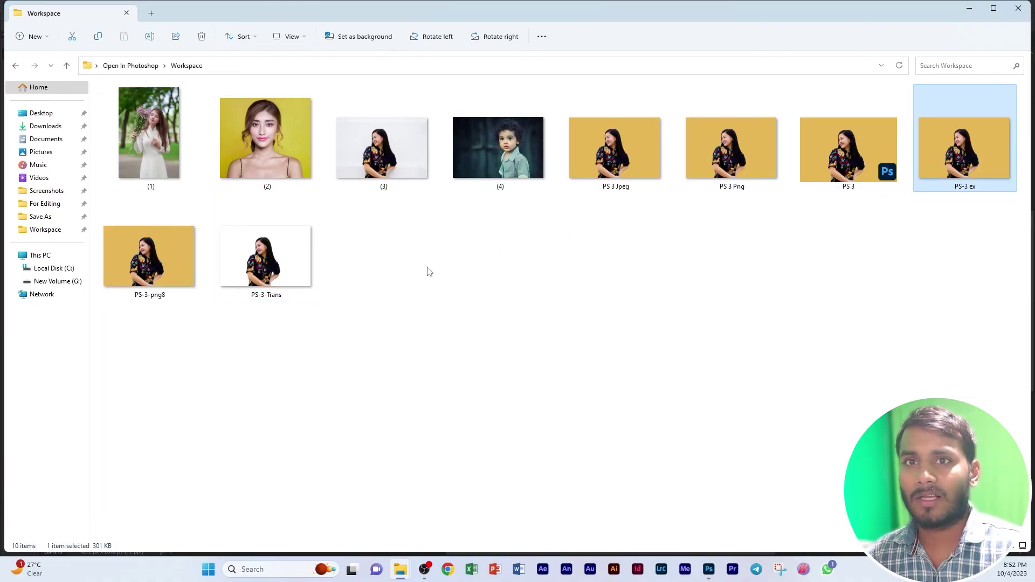
pyautogui.keyDown('shift'); pyautogui.click(272, 262); pyautogui.keyUp('shift')
pyautogui.hotkey('alt', 'Tab')
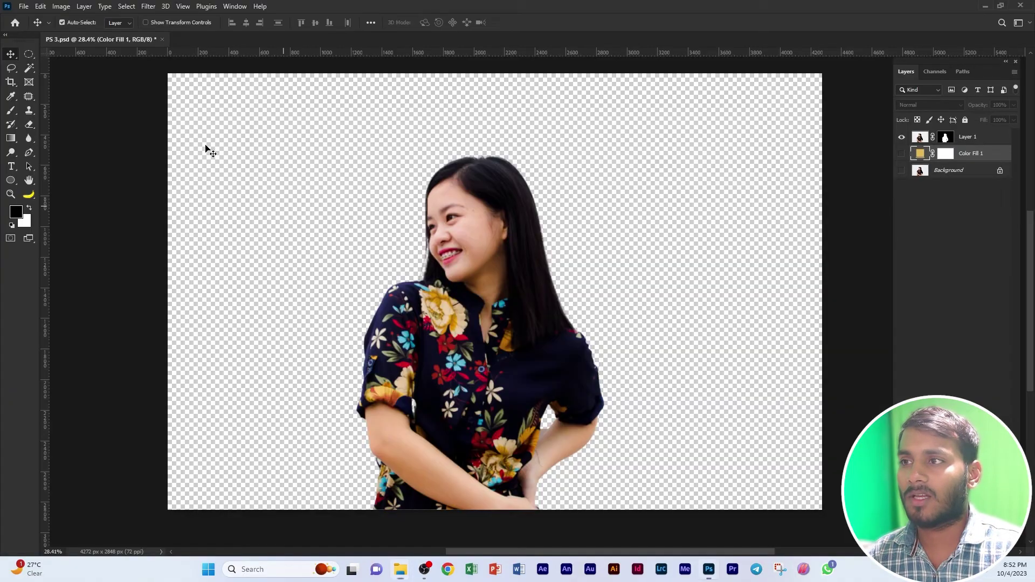
# Save the transparent portrait as a PNG named PS 3 save, accepting the PNG options
pyautogui.click(24, 6)
pyautogui.moveTo(35, 173)
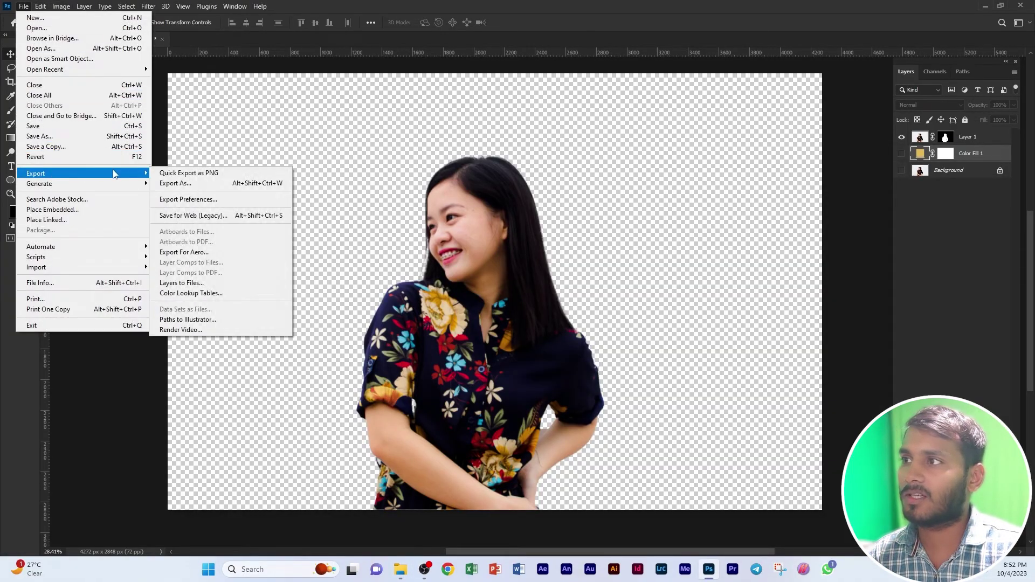
pyautogui.click(304, 162)
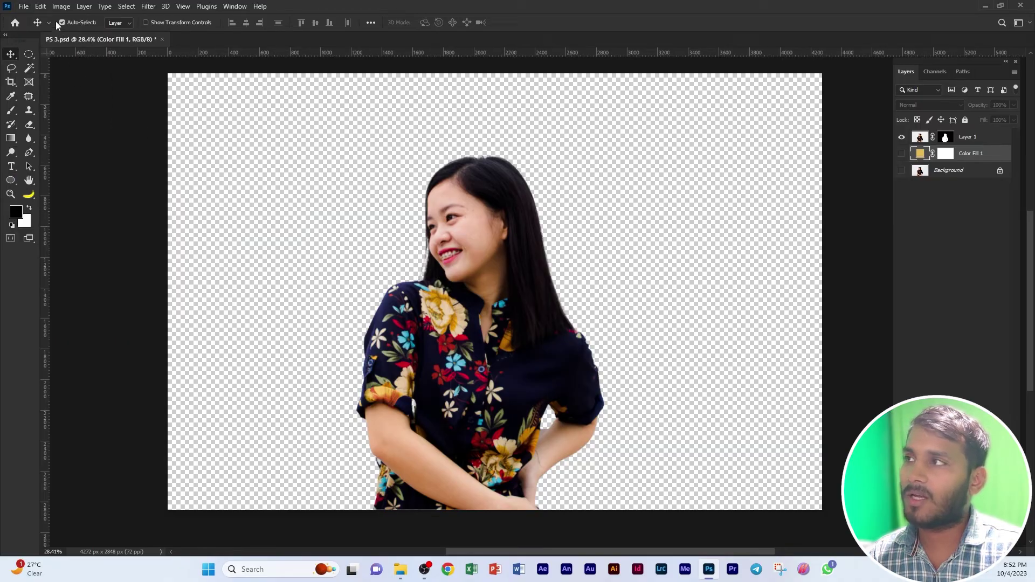
pyautogui.click(26, 7)
pyautogui.click(43, 126)
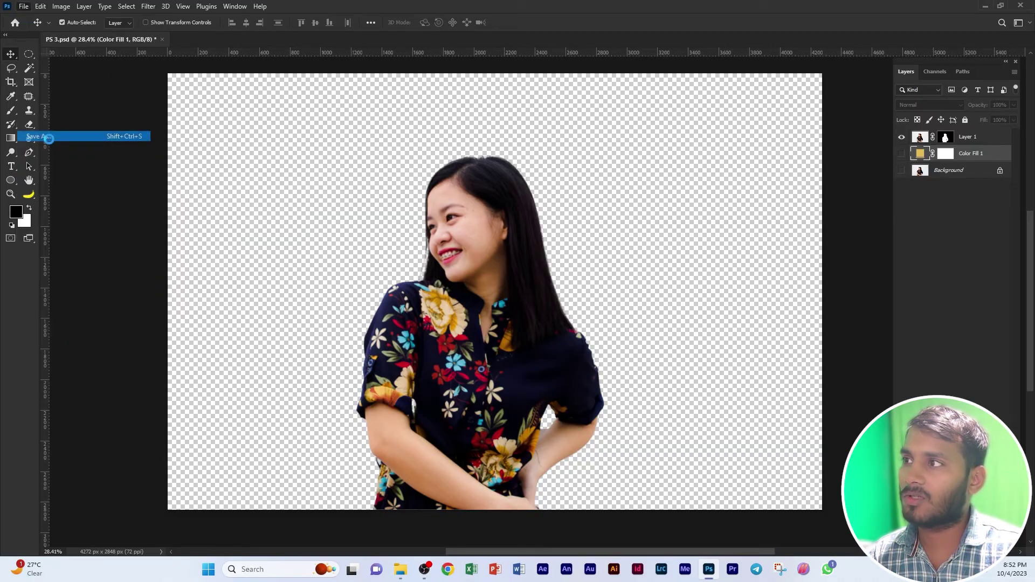
pyautogui.click(253, 249)
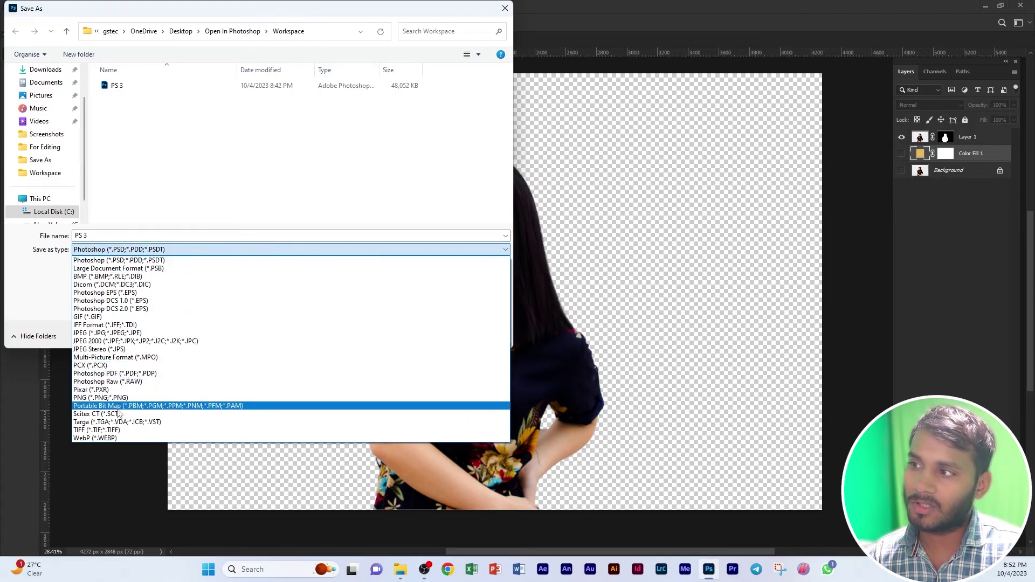
pyautogui.click(216, 409)
pyautogui.write('save')
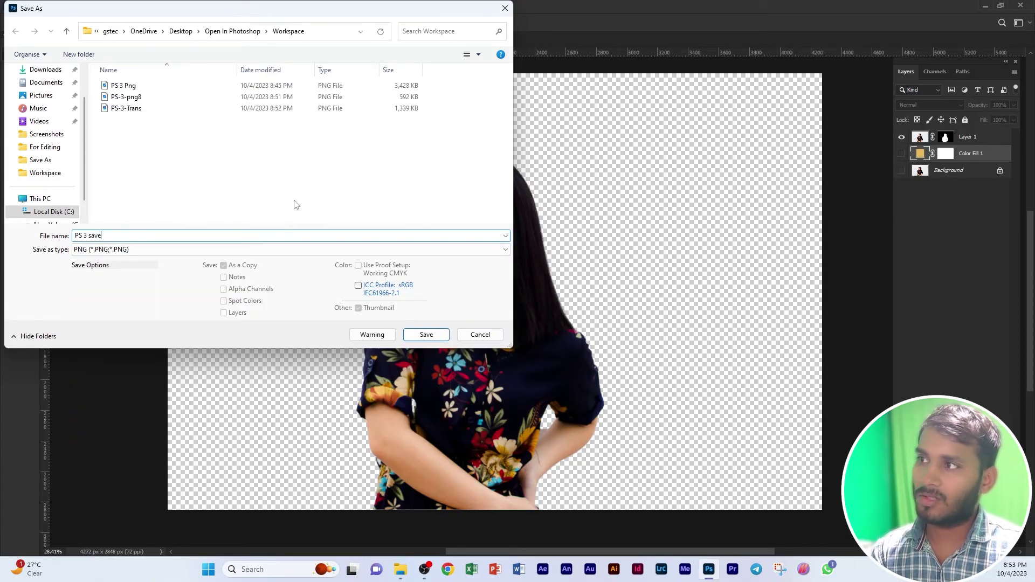
pyautogui.click(426, 335)
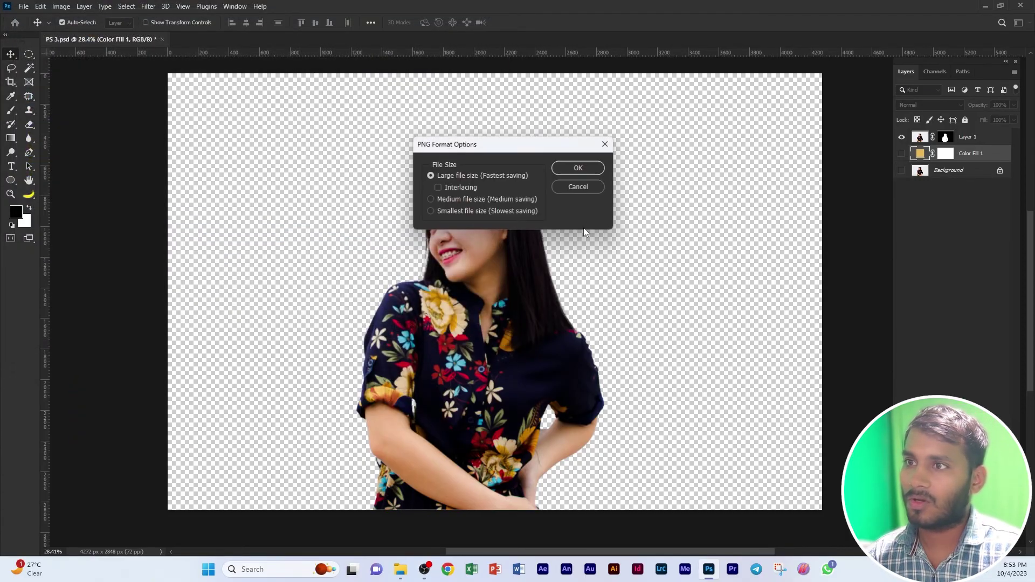
pyautogui.click(577, 169)
pyautogui.hotkey('alt', 'Tab')
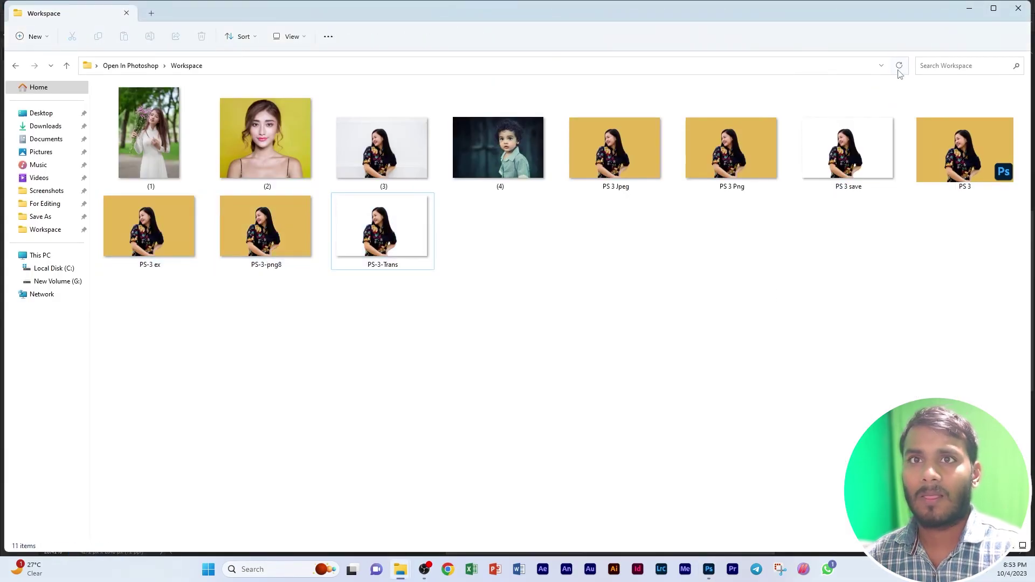
# Preview PS 3 save in the image viewer, then close it
pyautogui.click(850, 152)
pyautogui.doubleClick(852, 148)
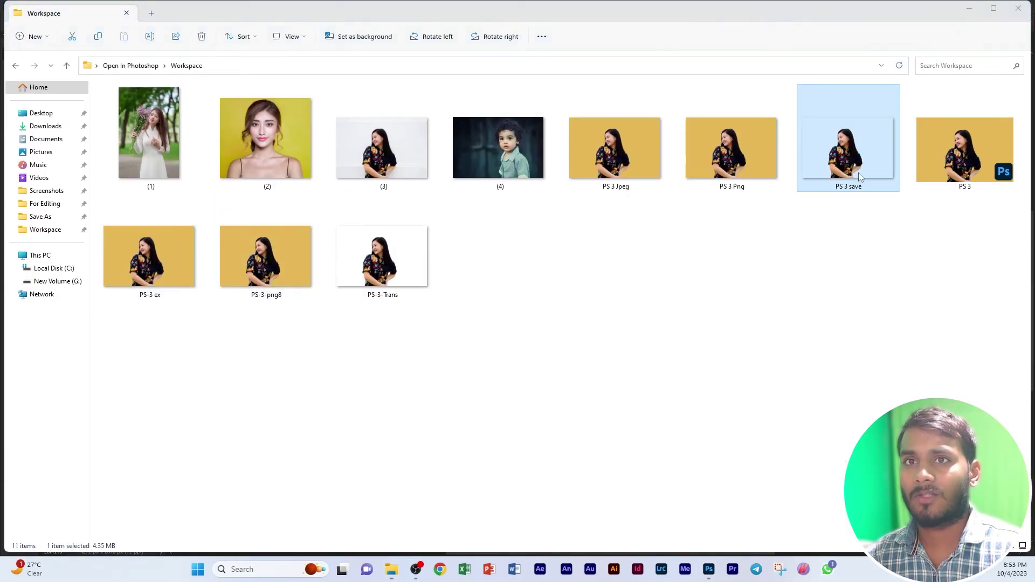
pyautogui.click(1023, 9)
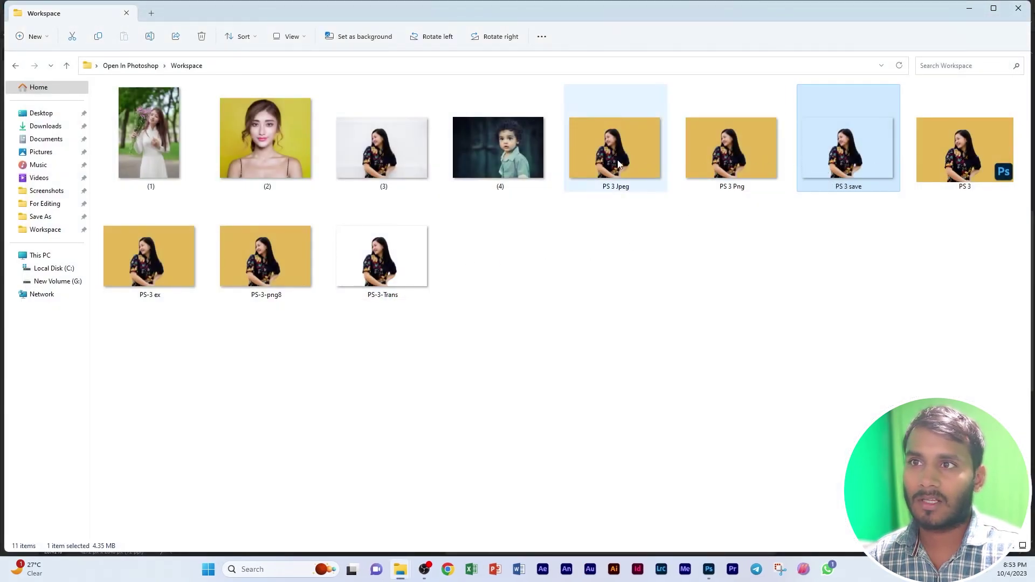
# Select the four PS 3 files (56.5 MB), then the three PS-3 exports (2.17 MB)
pyautogui.click(933, 168)
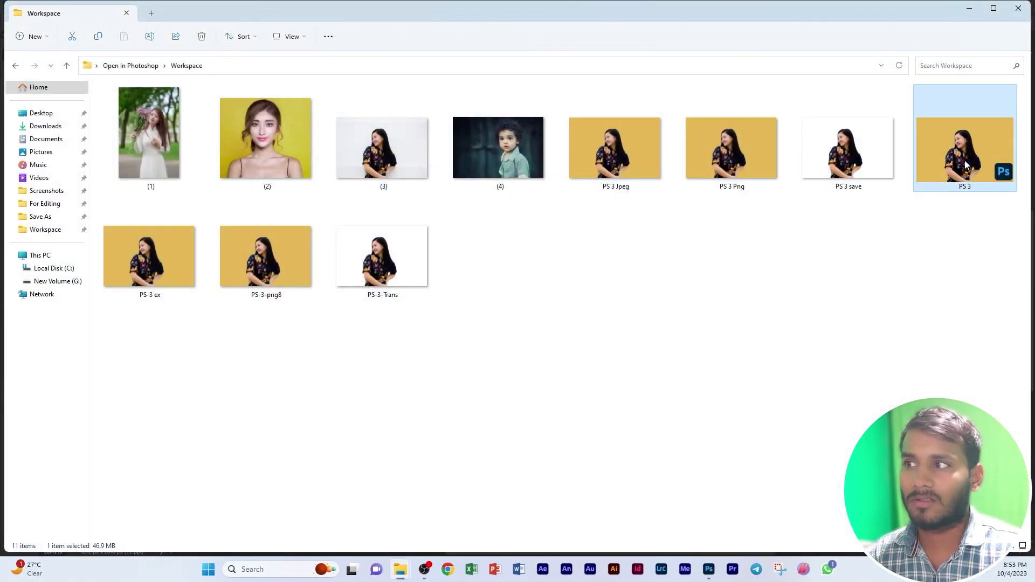
pyautogui.keyDown('shift'); pyautogui.click(631, 156); pyautogui.keyUp('shift')
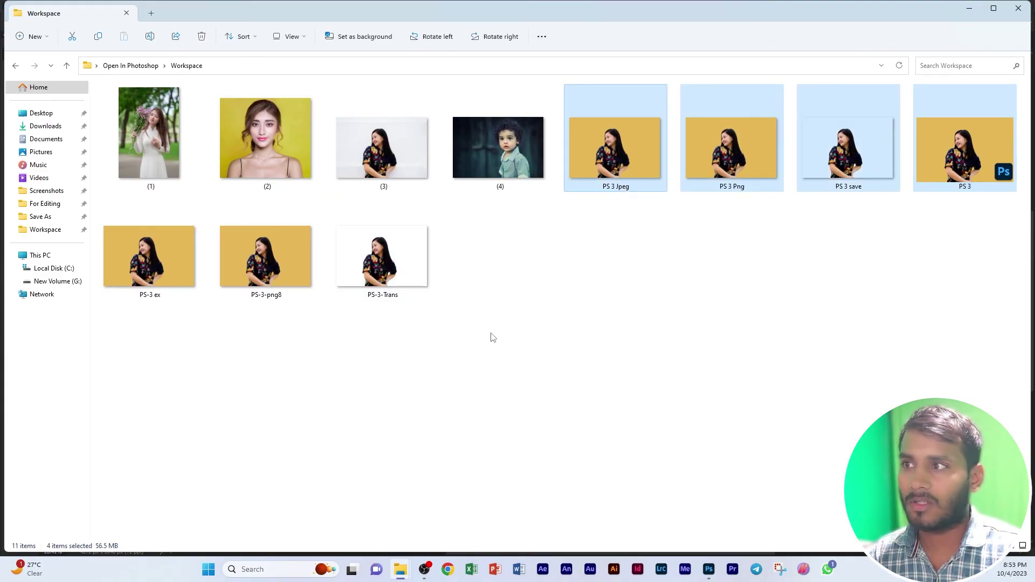
pyautogui.moveTo(499, 332); pyautogui.dragTo(153, 253)
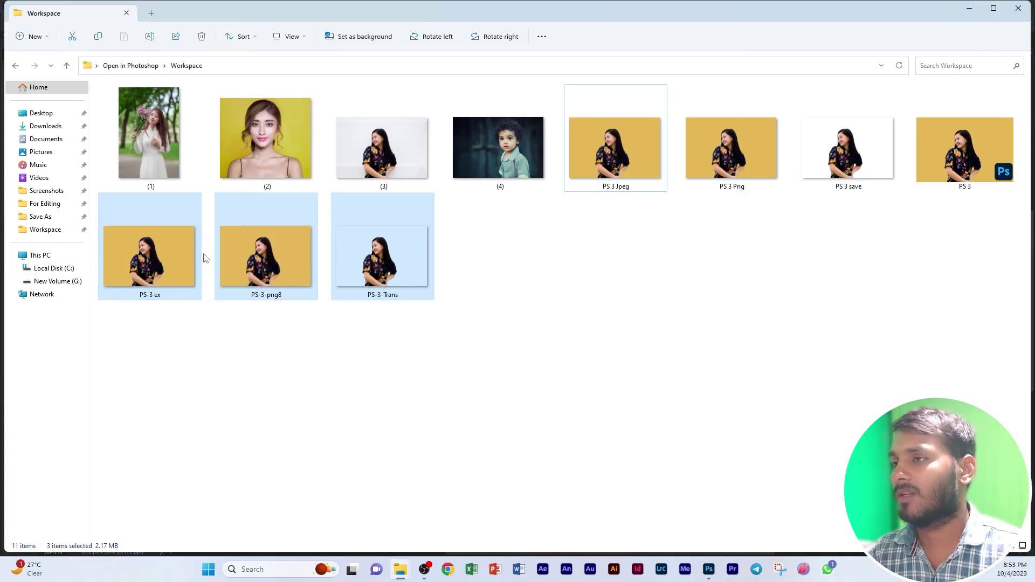